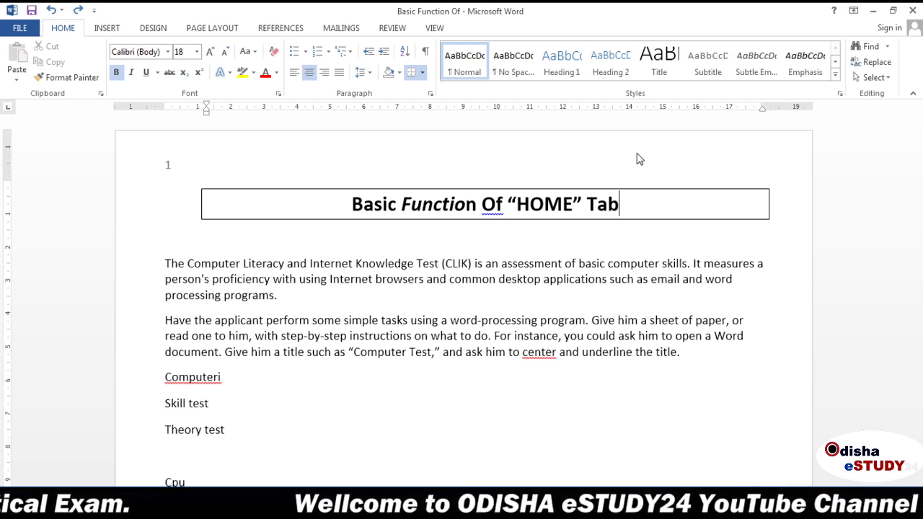
Step: Switch the ribbon to the Page Layout tab for the titled two-paragraph document
click(195, 32)
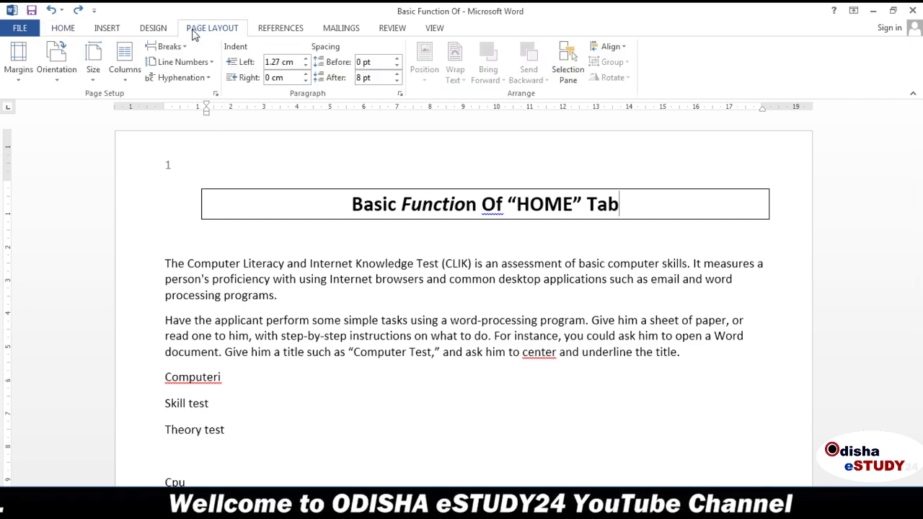
Step: Move between the Home, Insert and Page Layout ribbon tabs, finishing on Insert
click(63, 30)
click(102, 31)
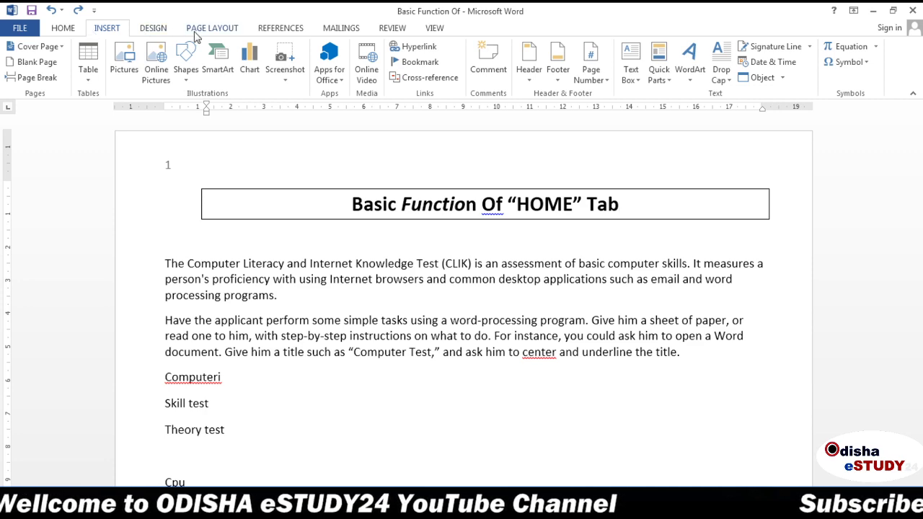
click(195, 32)
click(103, 32)
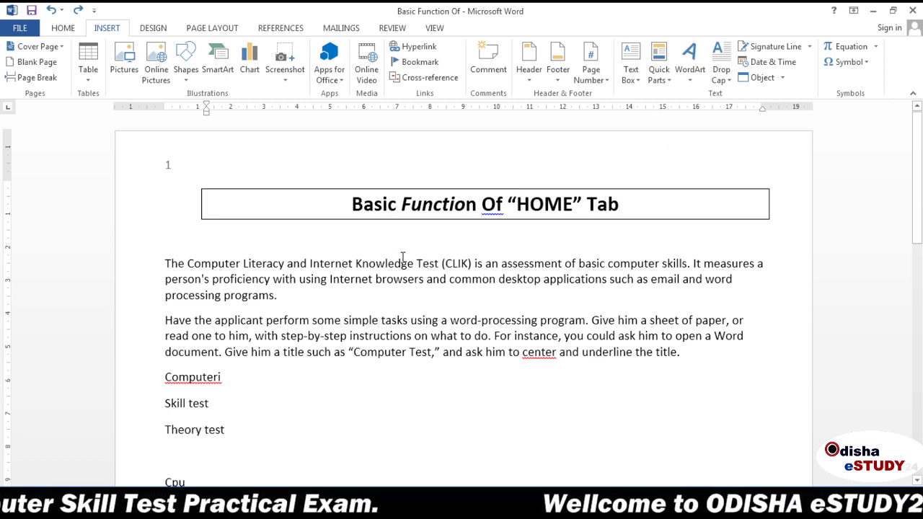
click(30, 64)
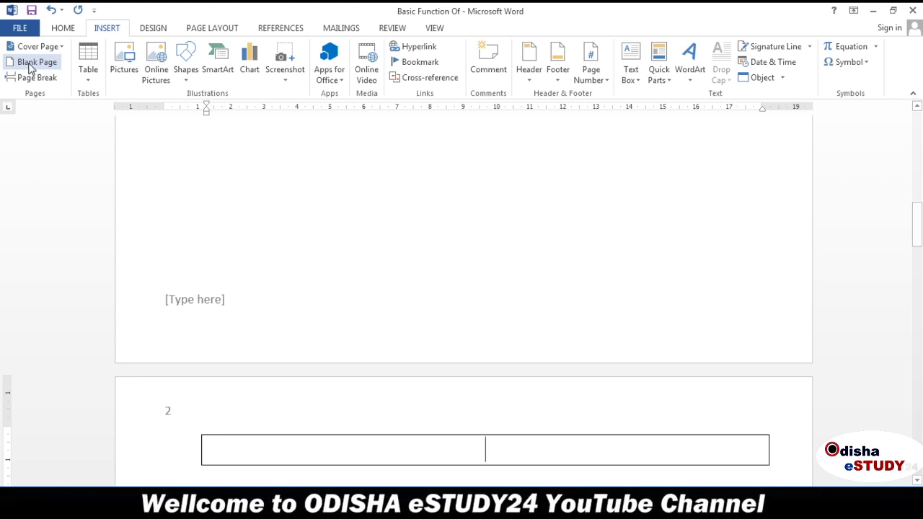
key(ctrl+z)
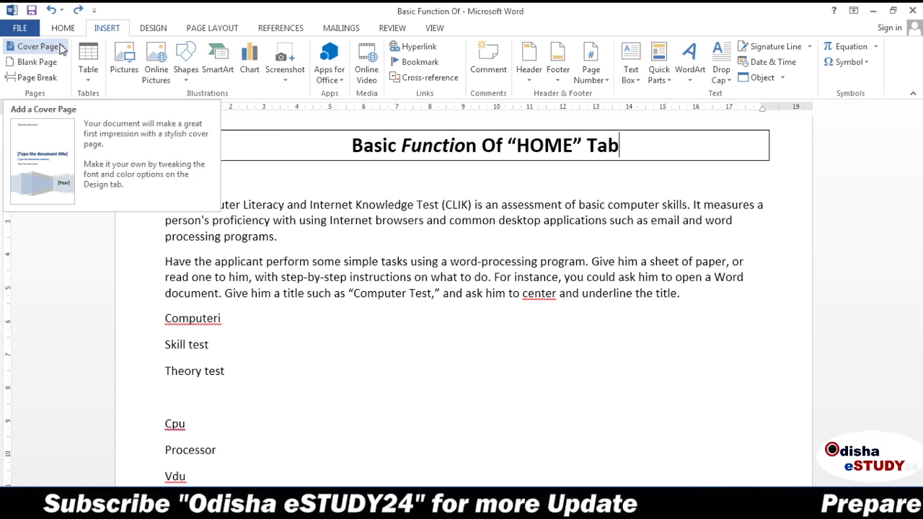
click(61, 48)
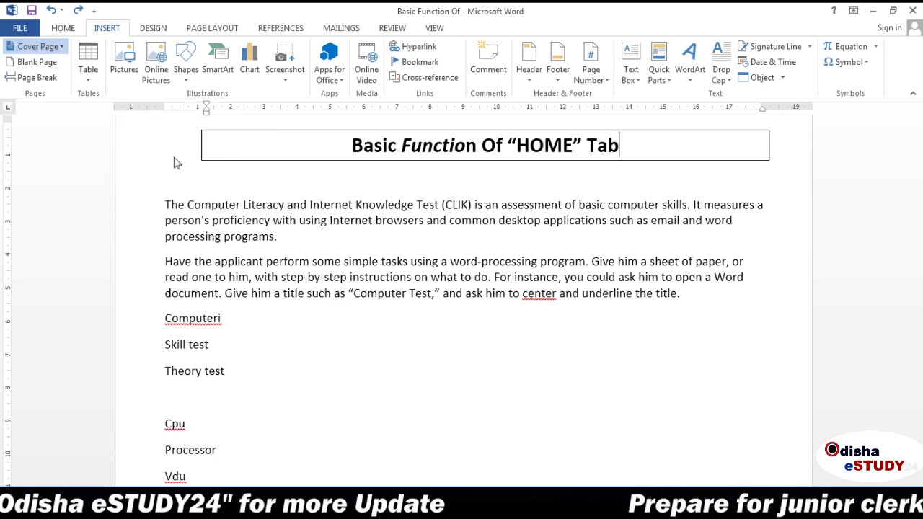
click(251, 249)
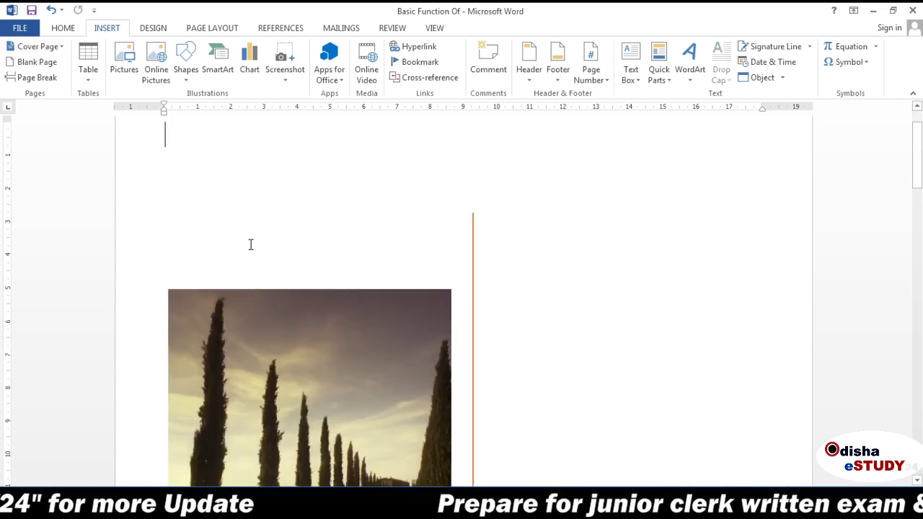
scroll(396, 295, down, 10)
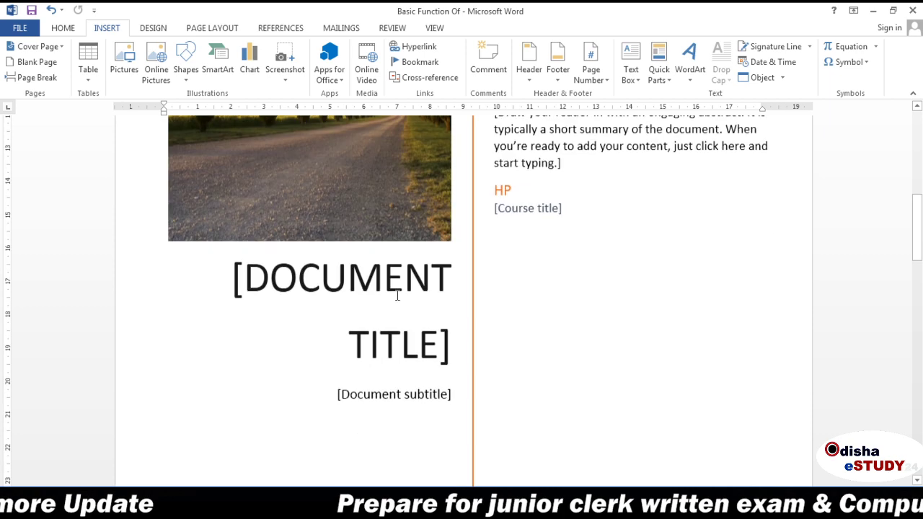
scroll(396, 295, down, 5)
scroll(396, 295, up, 4)
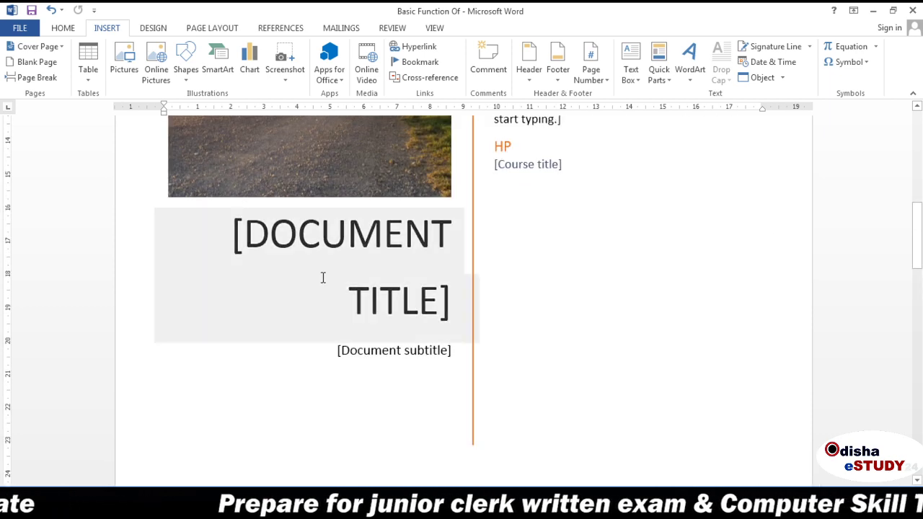
click(252, 233)
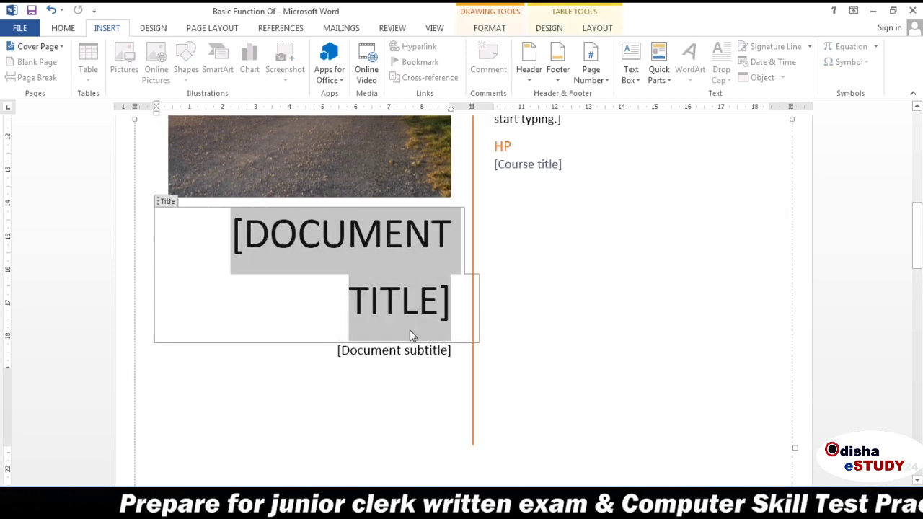
scroll(516, 347, up, 4)
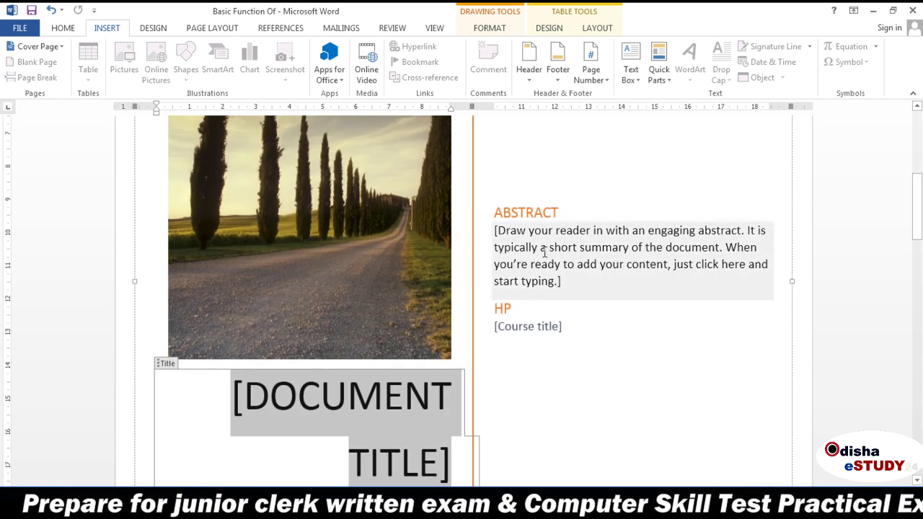
click(630, 280)
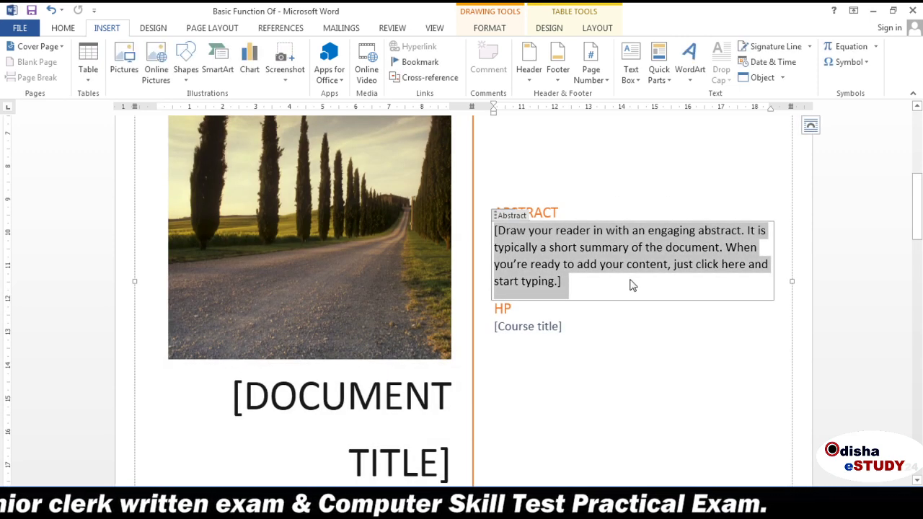
click(596, 348)
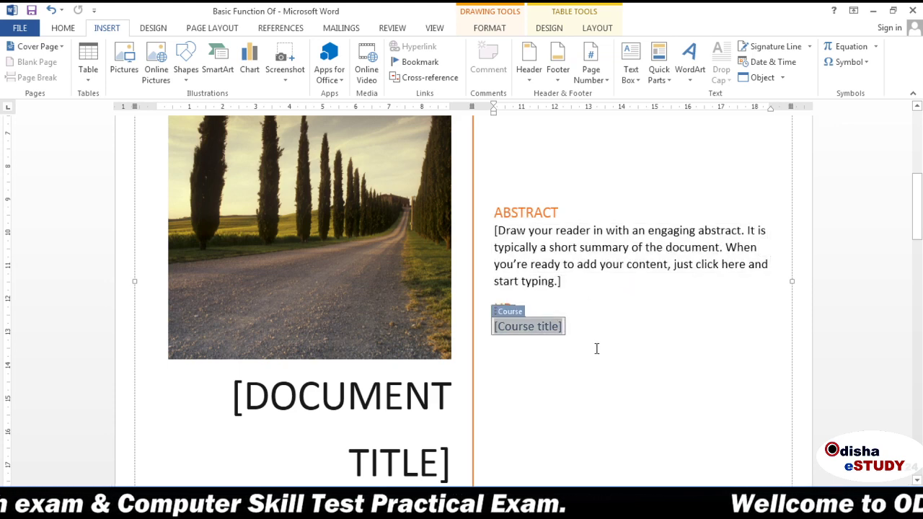
key(ctrl+z)
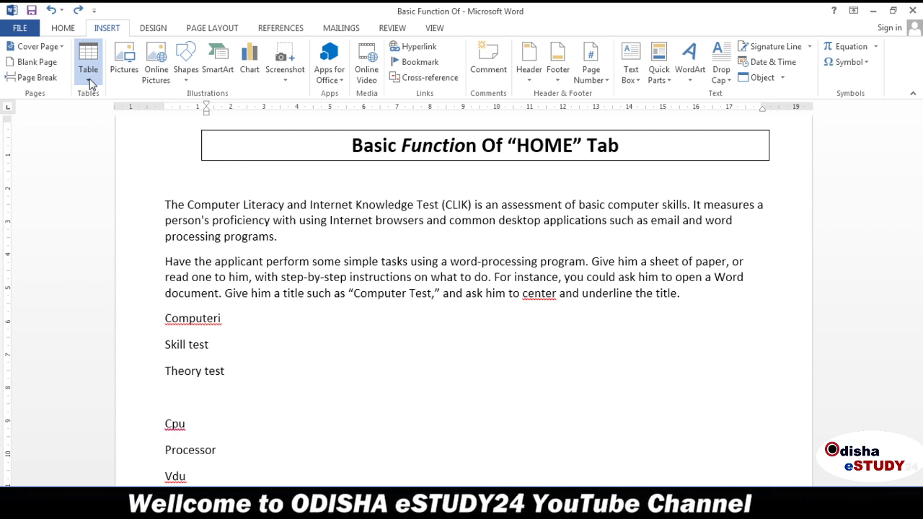
click(89, 79)
click(89, 108)
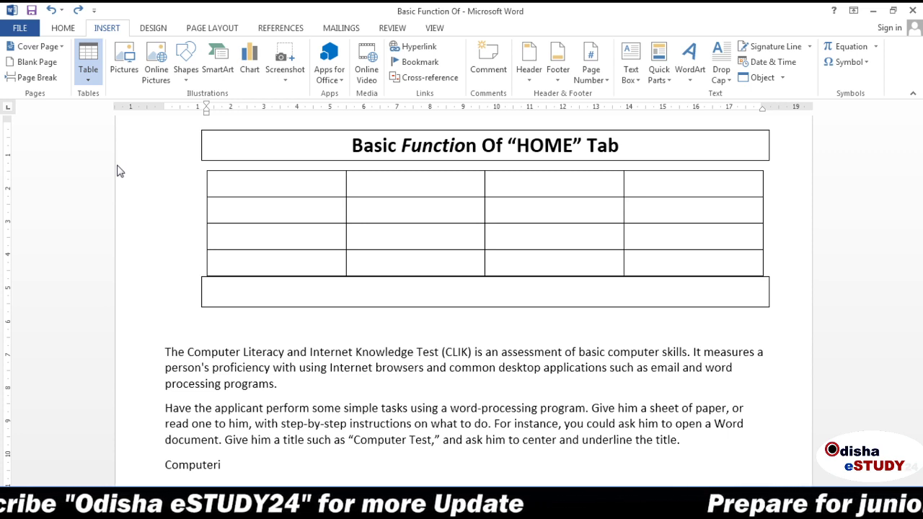
key(Tab)
key(ctrl+z)
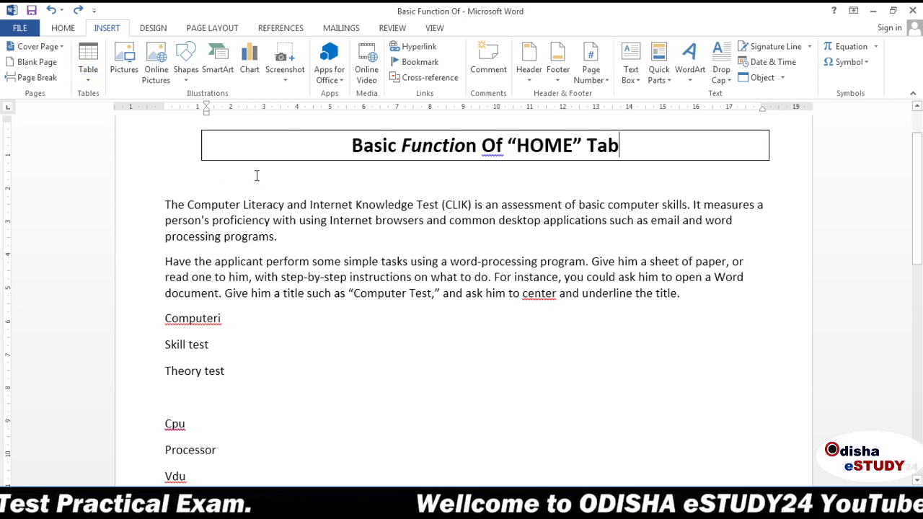
Step: Undo the title's border and add blank lines below it, placing the cursor under the title
key(ctrl+z)
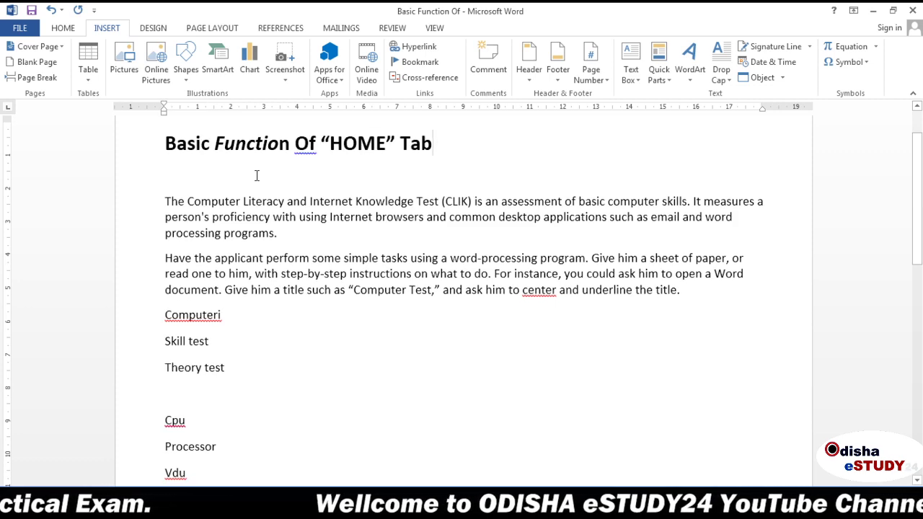
scroll(257, 178, up, 1)
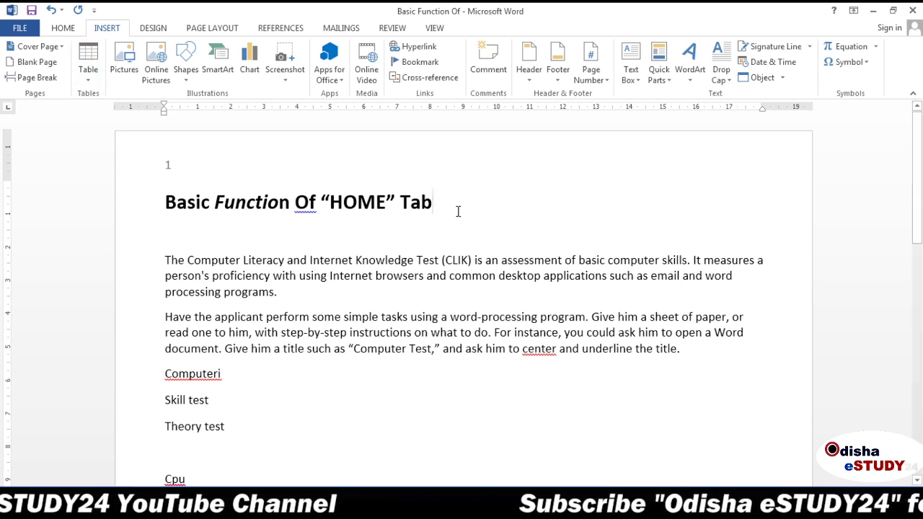
key(Return)
key(Return)
key(Return)
key(Return)
key(Return)
key(Return)
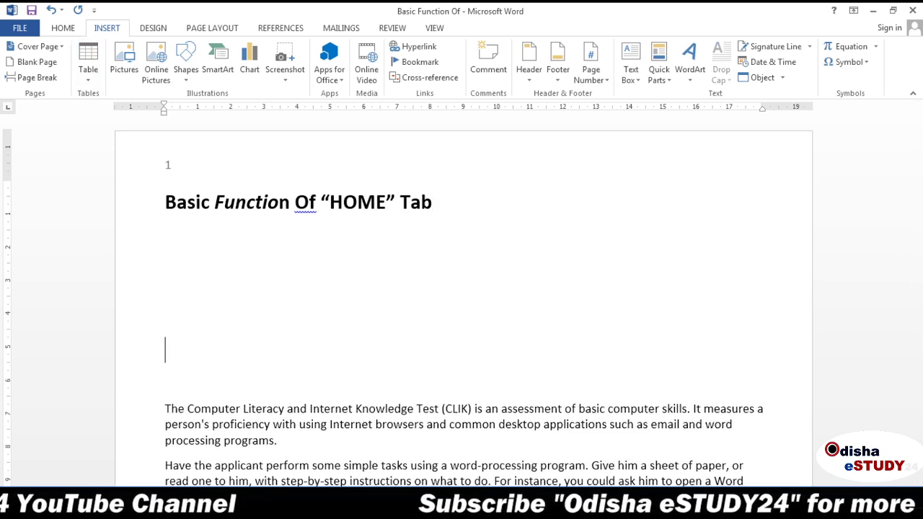
click(211, 244)
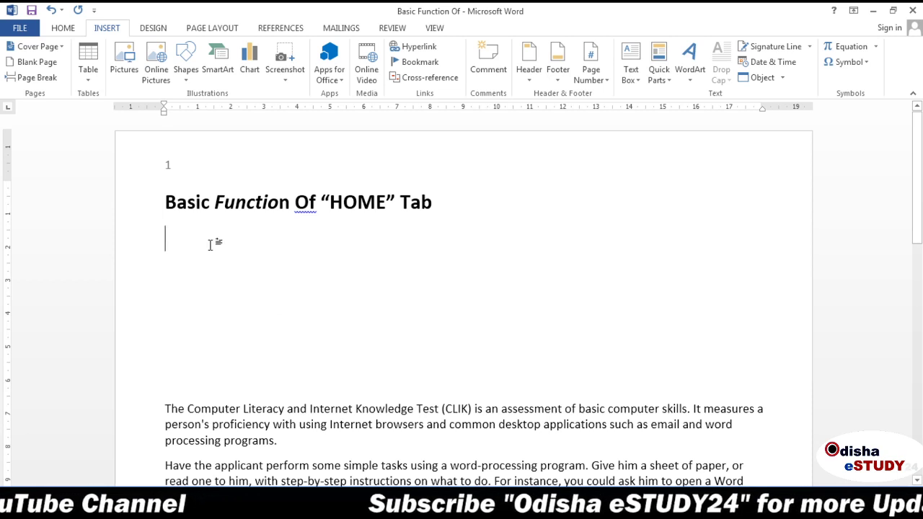
Step: Insert a 3-column by 4-row table under the title, then select and deselect its first column
click(83, 85)
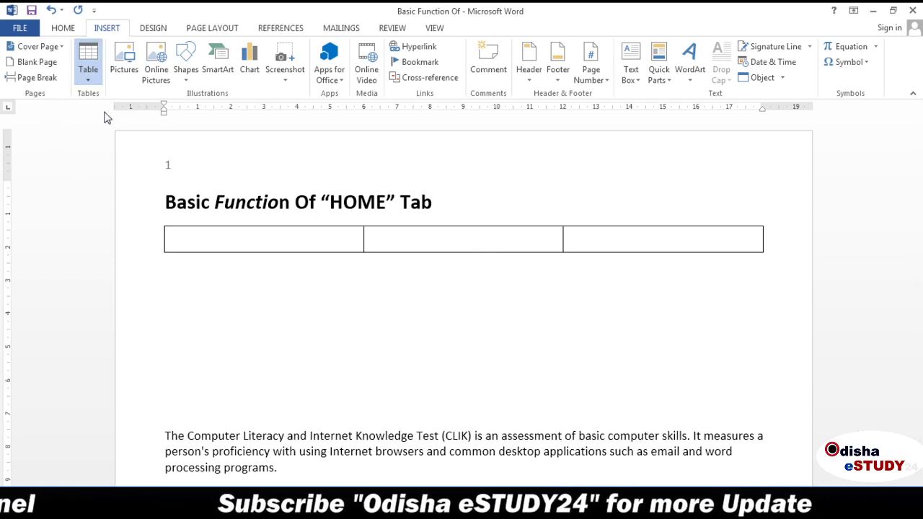
click(109, 156)
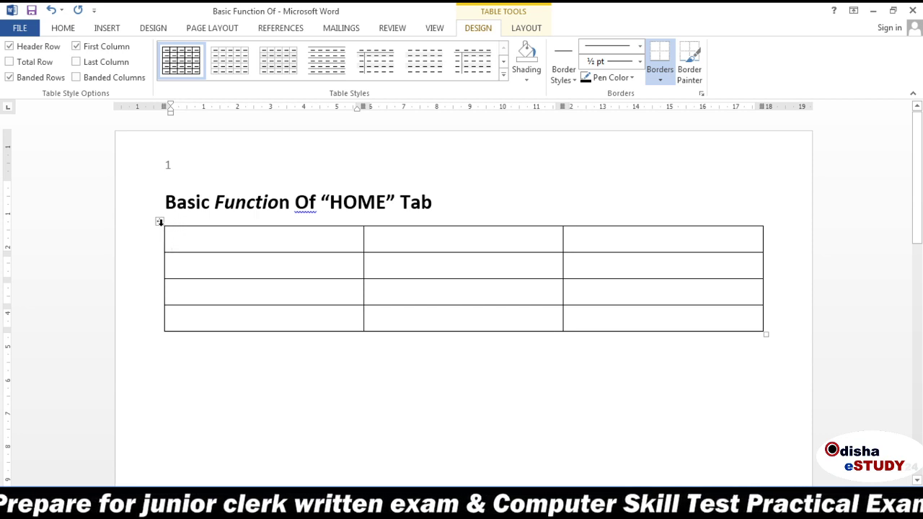
click(160, 222)
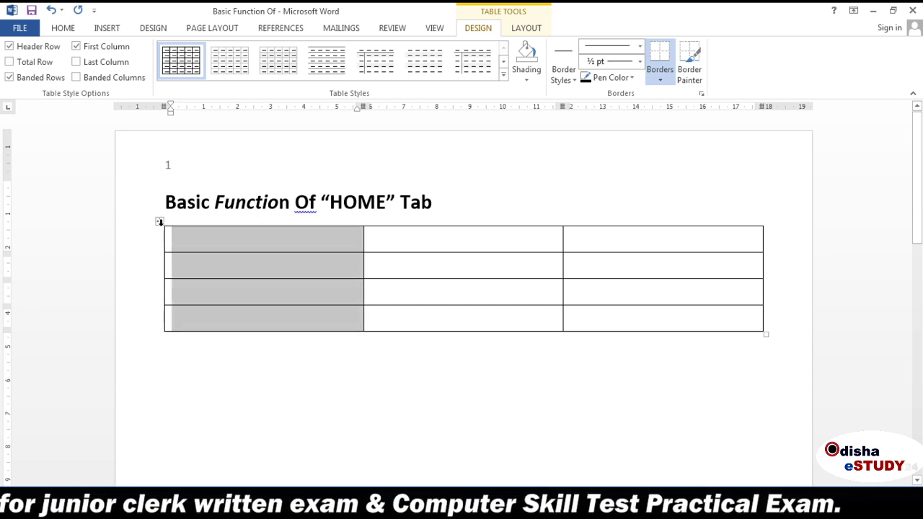
key(Left)
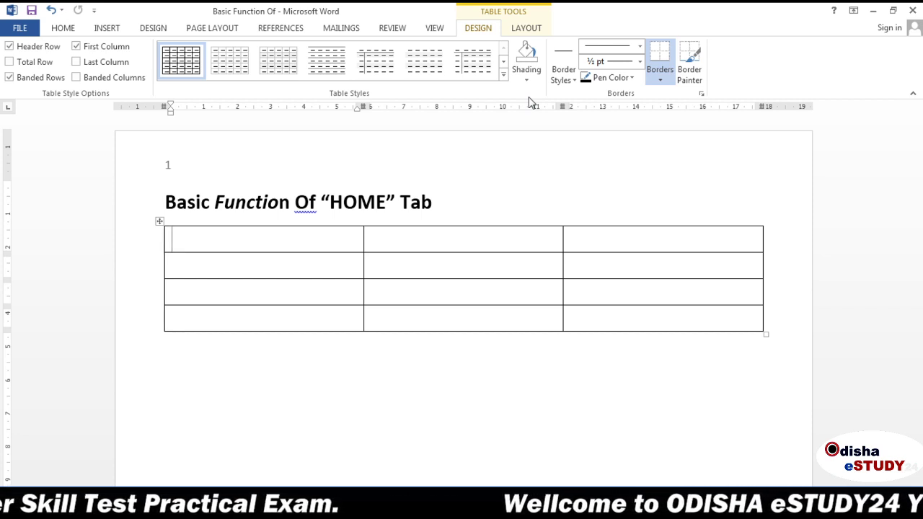
Step: Try black and grey table styles, then apply the blue Grid Table style with dark header
click(521, 29)
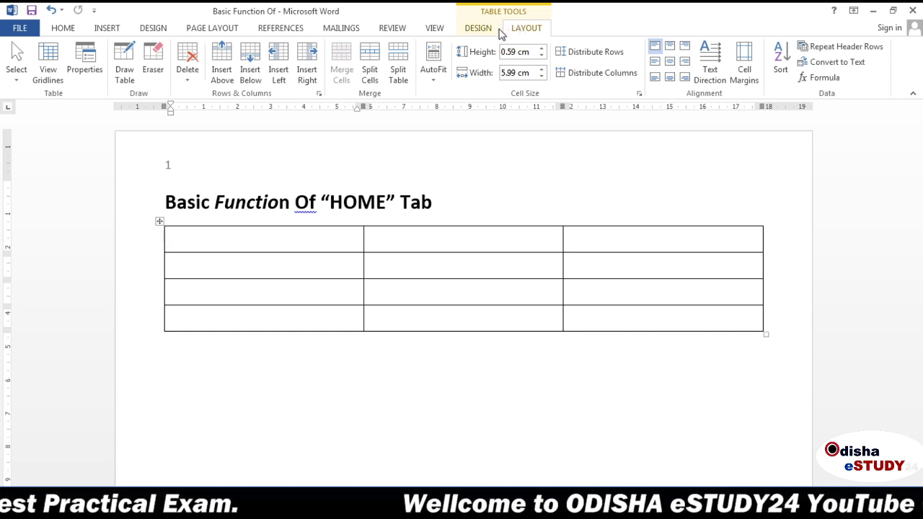
click(487, 32)
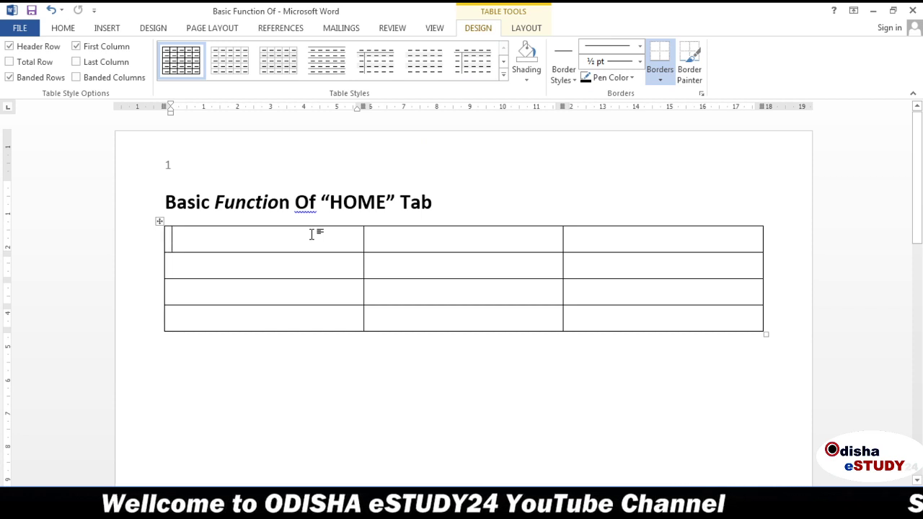
click(503, 75)
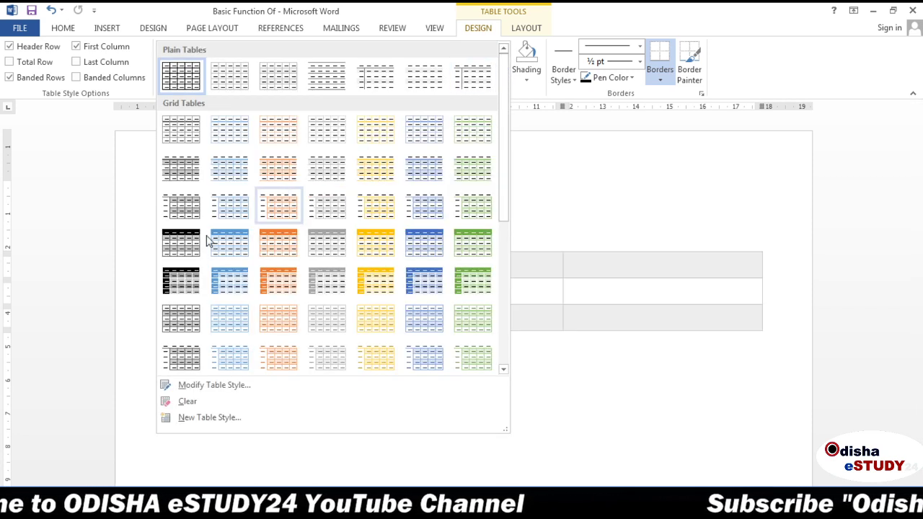
click(193, 277)
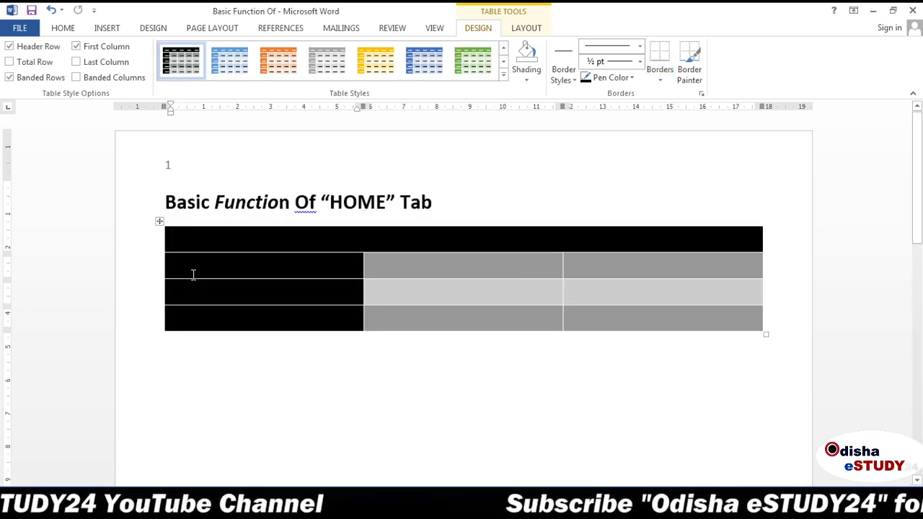
click(470, 62)
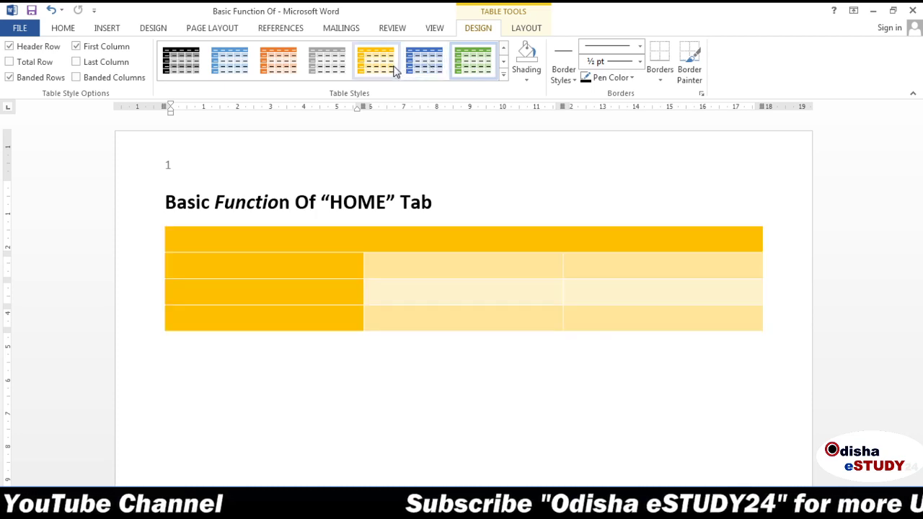
click(327, 63)
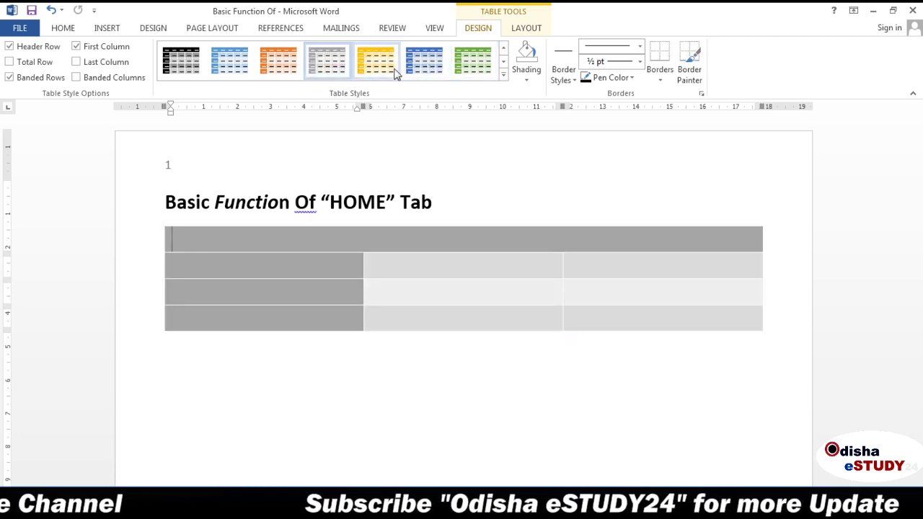
click(503, 75)
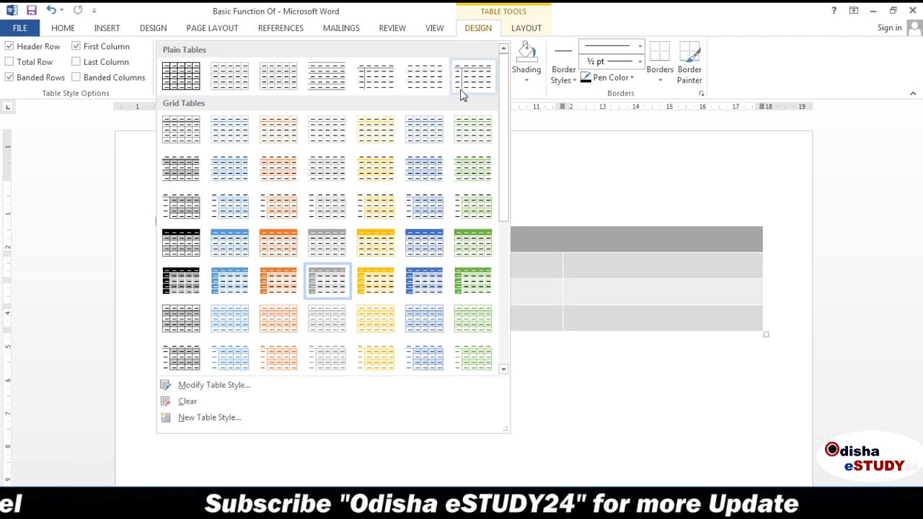
click(441, 250)
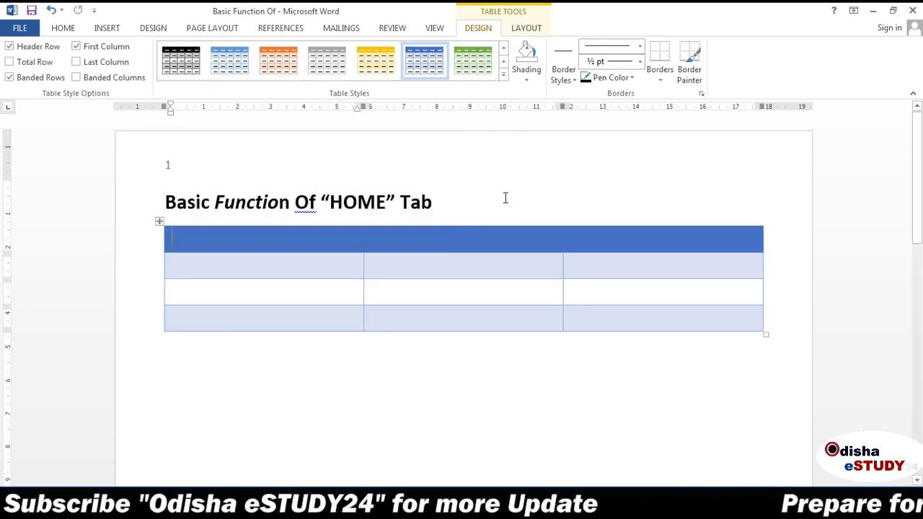
Step: Enter SFSFFS, bASBSBSH and GGSYQWYF into the first, second and third header cells
click(488, 246)
text(b)
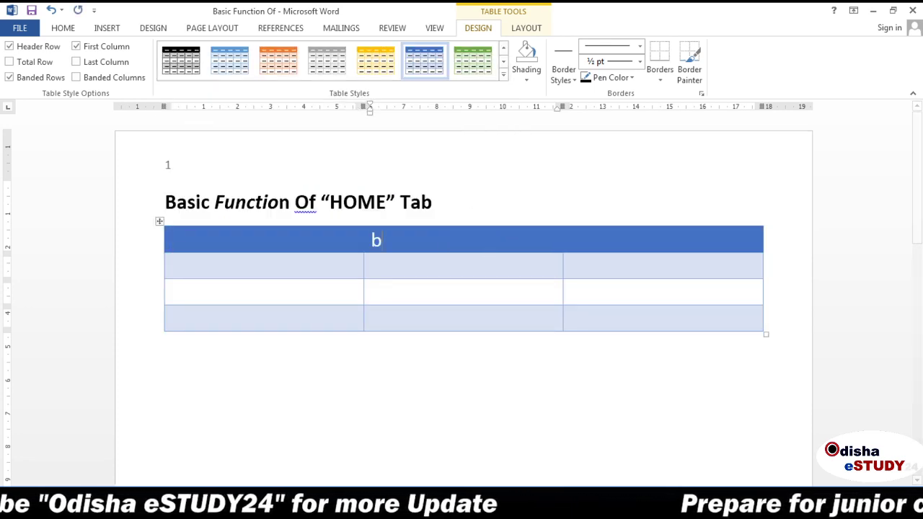
text(ASBSBSH)
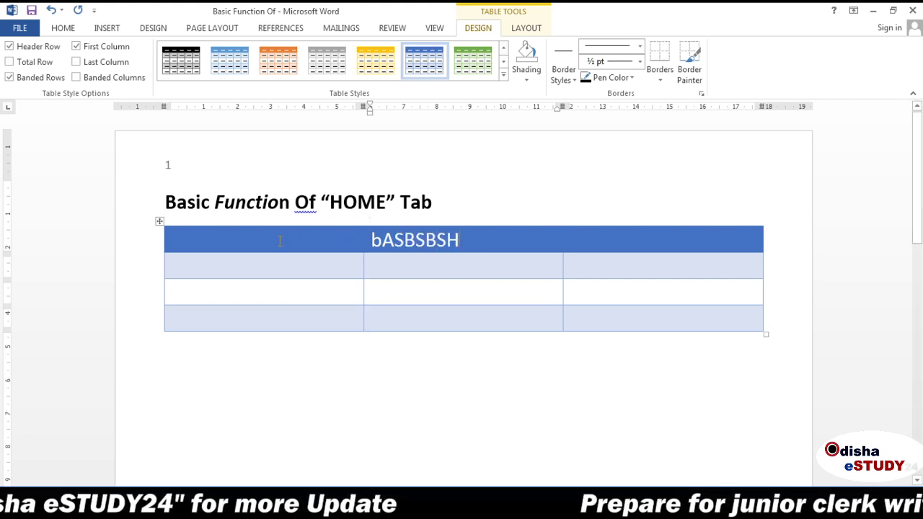
click(279, 241)
text(SFSFFS)
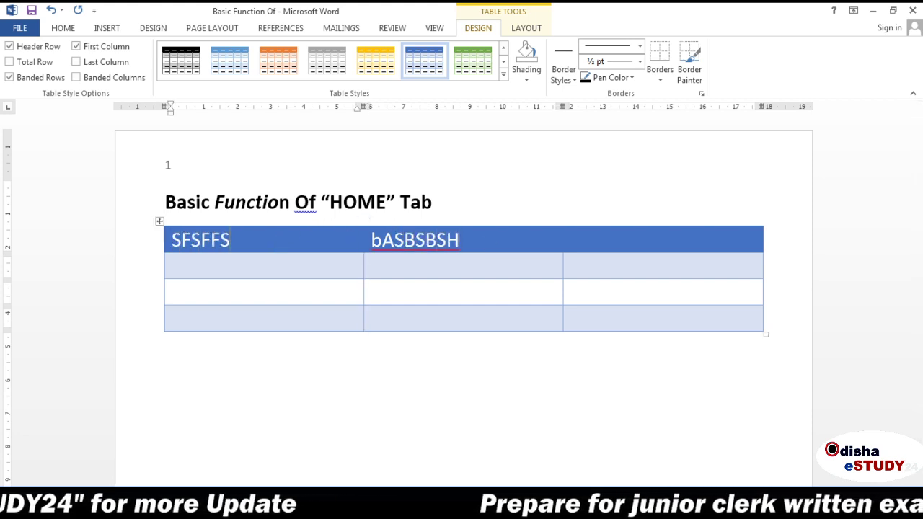
click(597, 240)
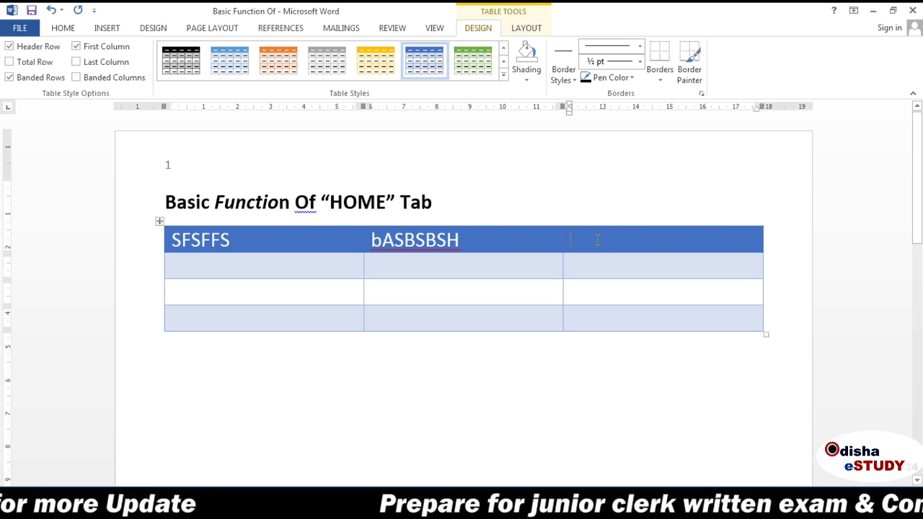
text(GGSYQWYF)
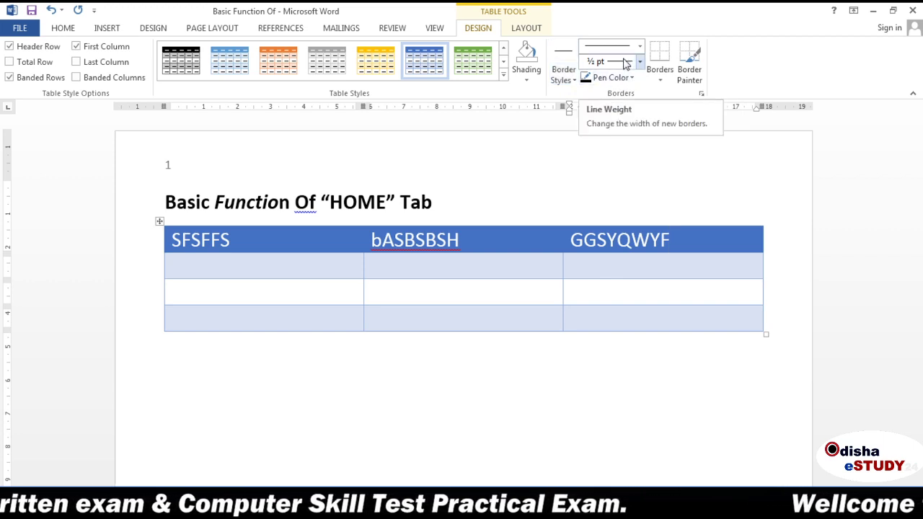
click(526, 85)
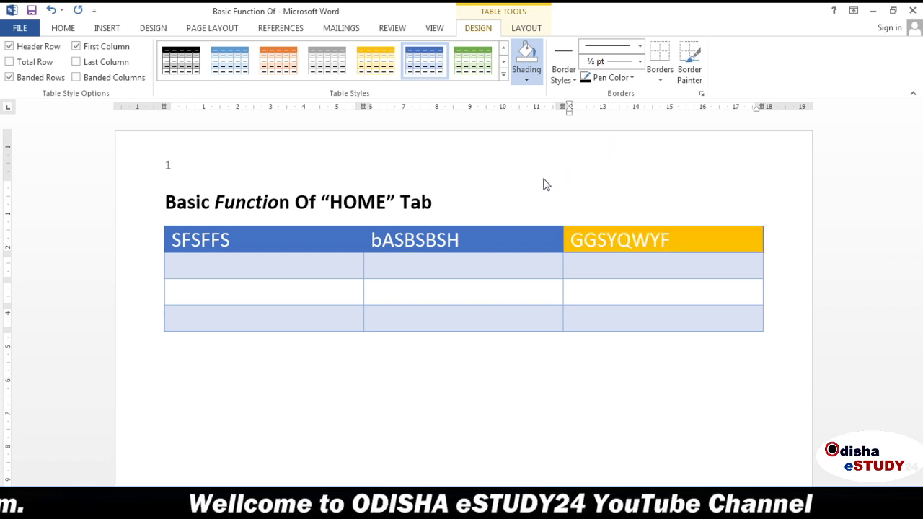
click(664, 163)
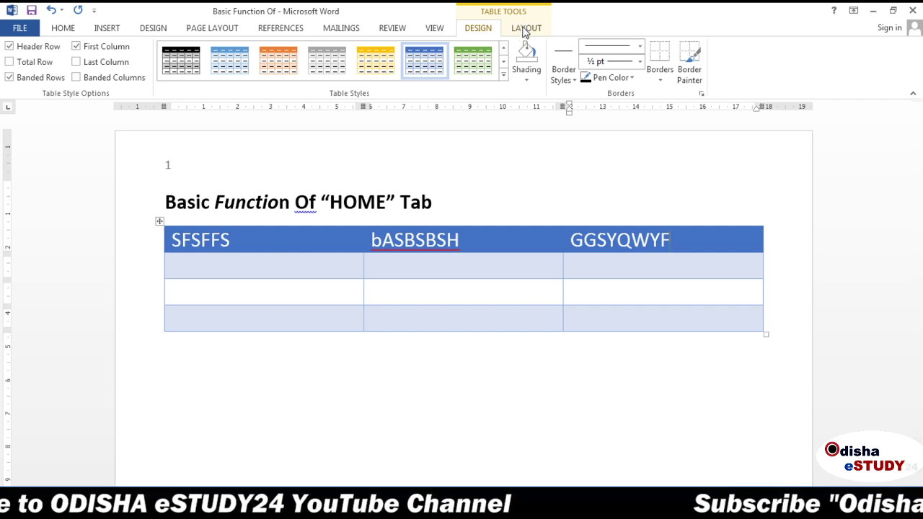
Step: Move the cursor below the table and undo the last three table edits with Ctrl+Z
click(527, 30)
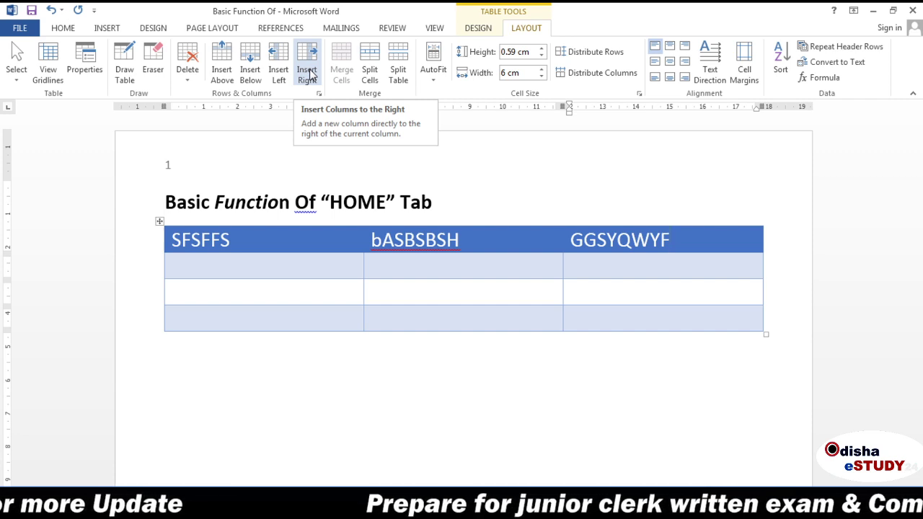
click(327, 390)
key(ctrl+z)
key(ctrl+z)
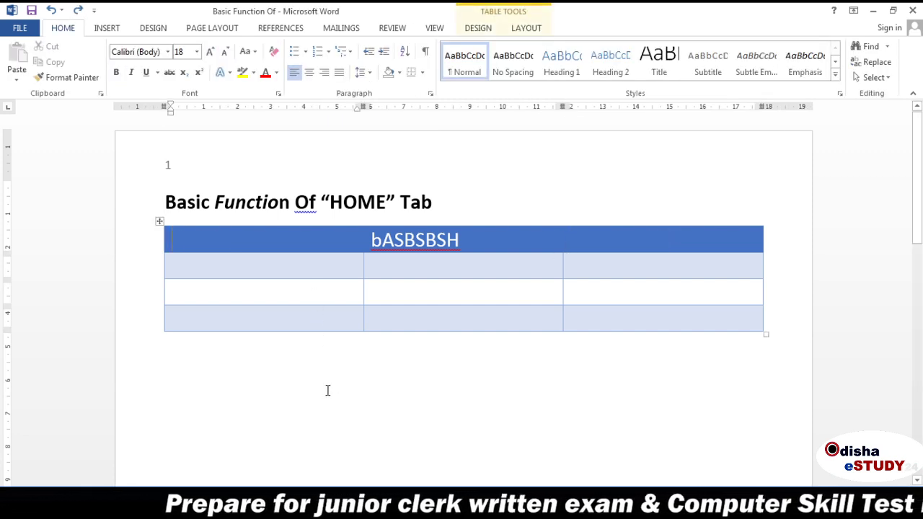
key(ctrl+z)
key(ctrl+z)
key(ctrl+z)
key(ctrl+z)
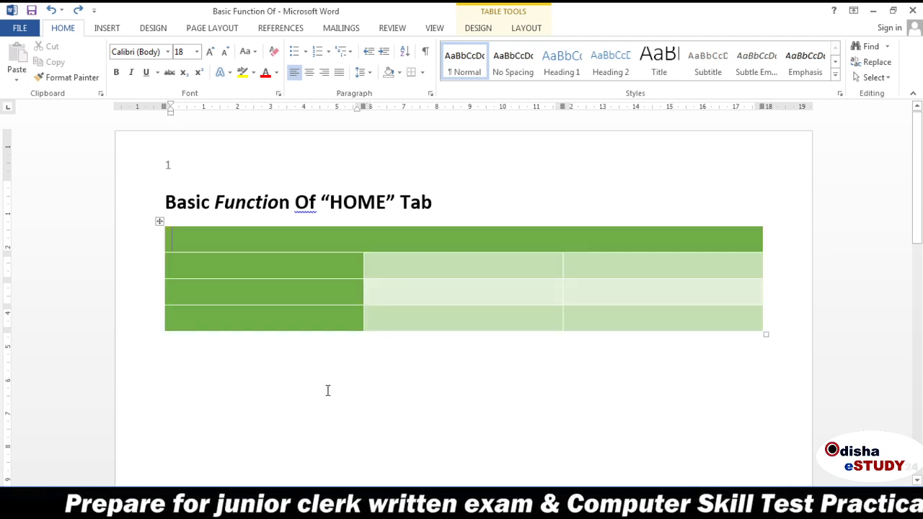
key(ctrl+z)
key(ctrl+z)
key(ctrl+z)
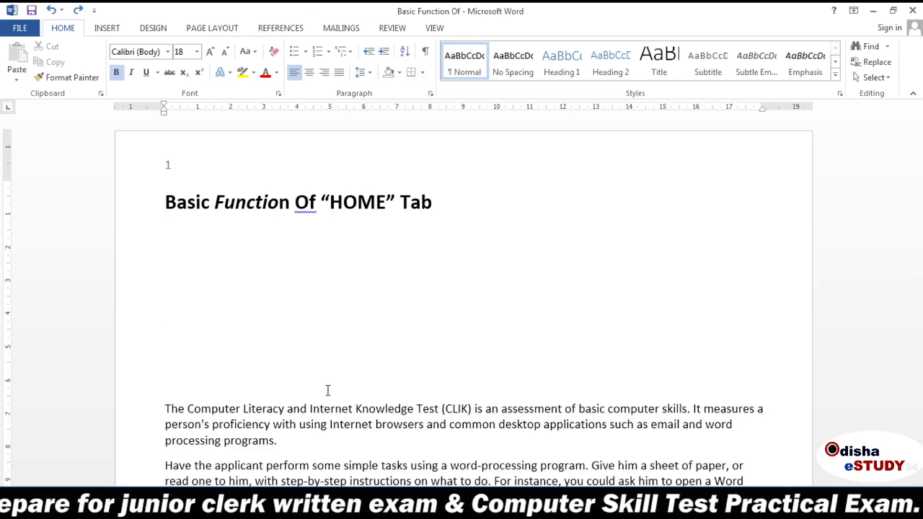
click(104, 29)
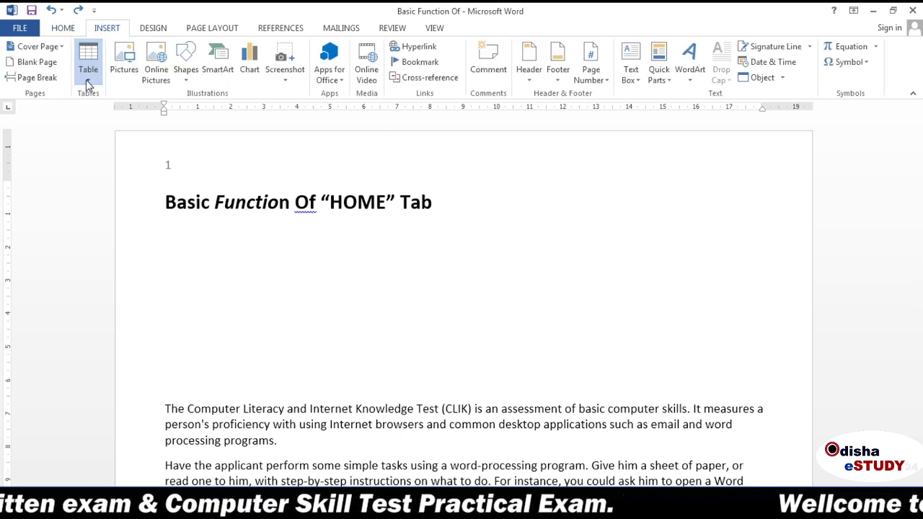
click(120, 239)
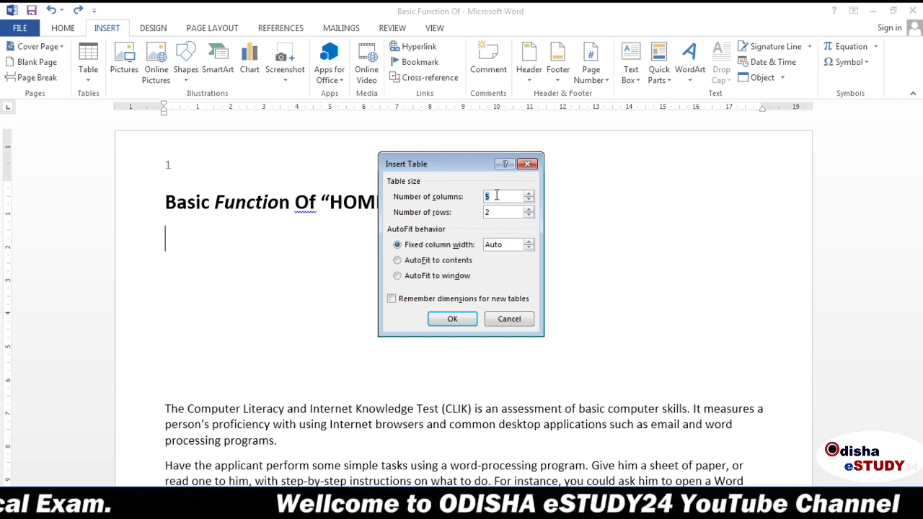
text(10)
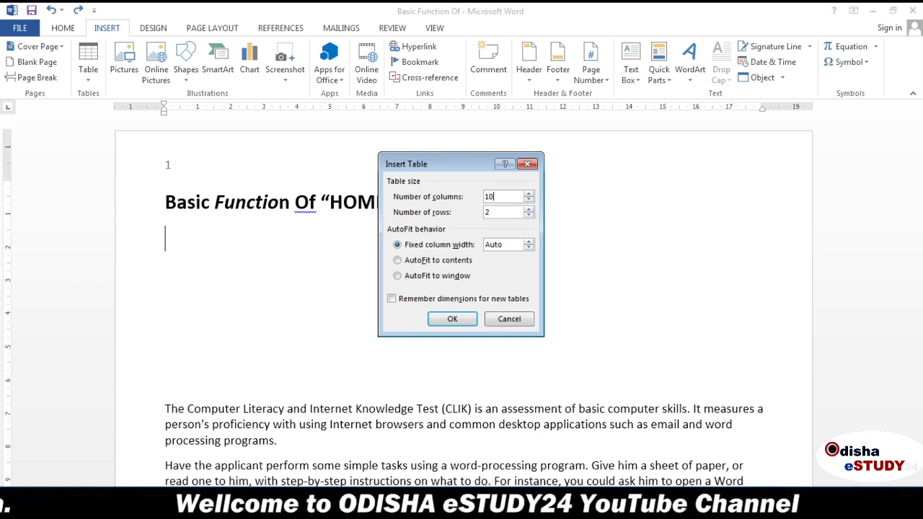
click(506, 213)
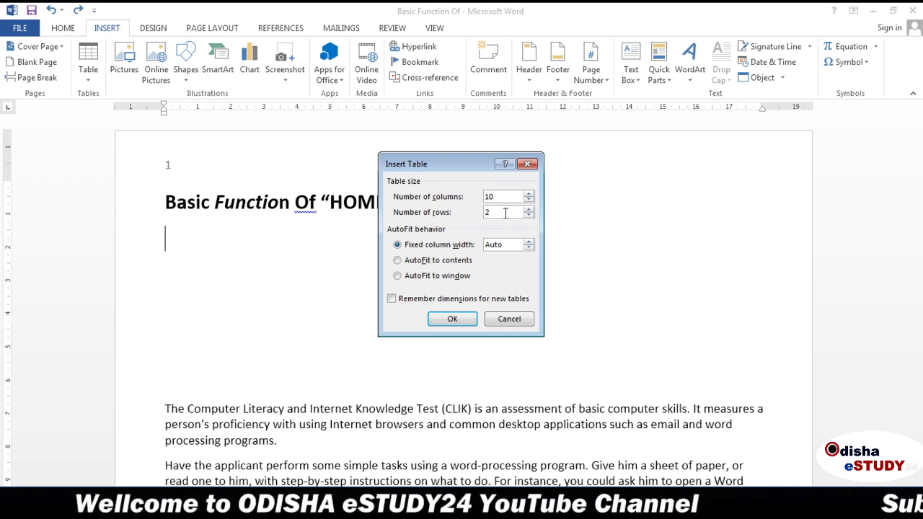
text(0)
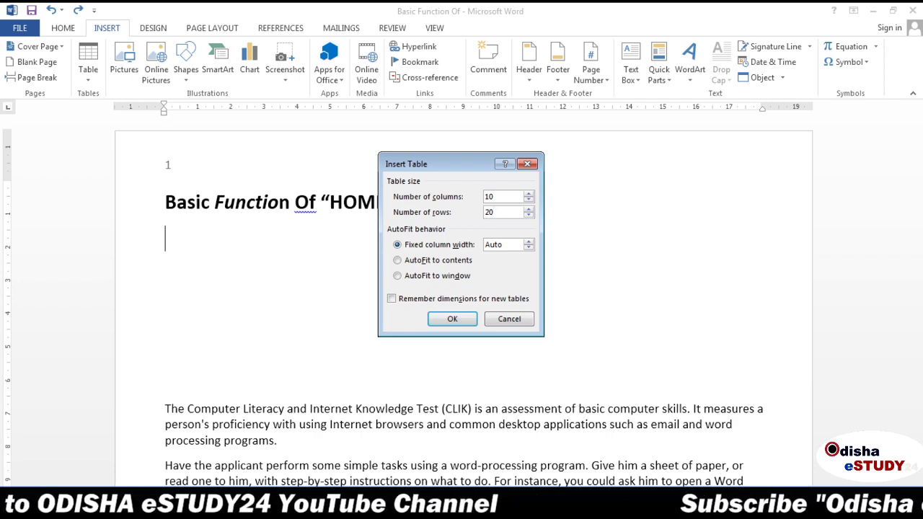
click(453, 321)
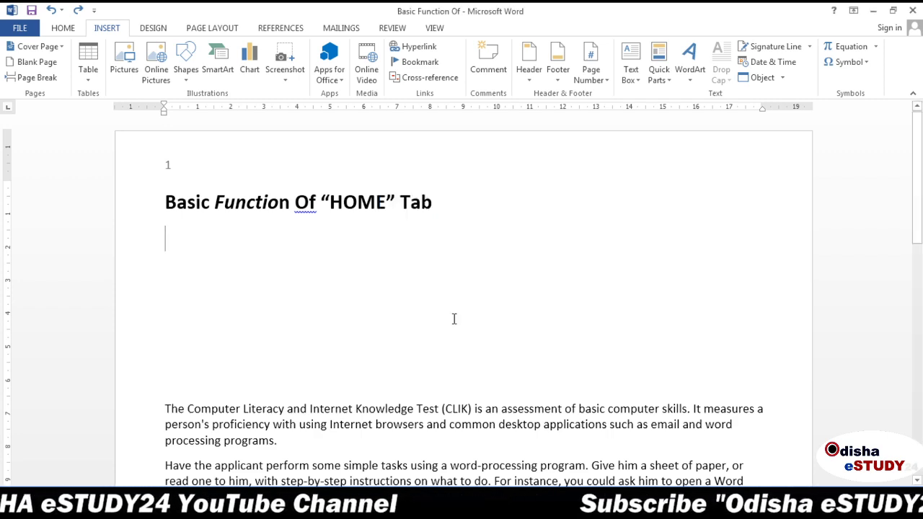
scroll(454, 319, down, 5)
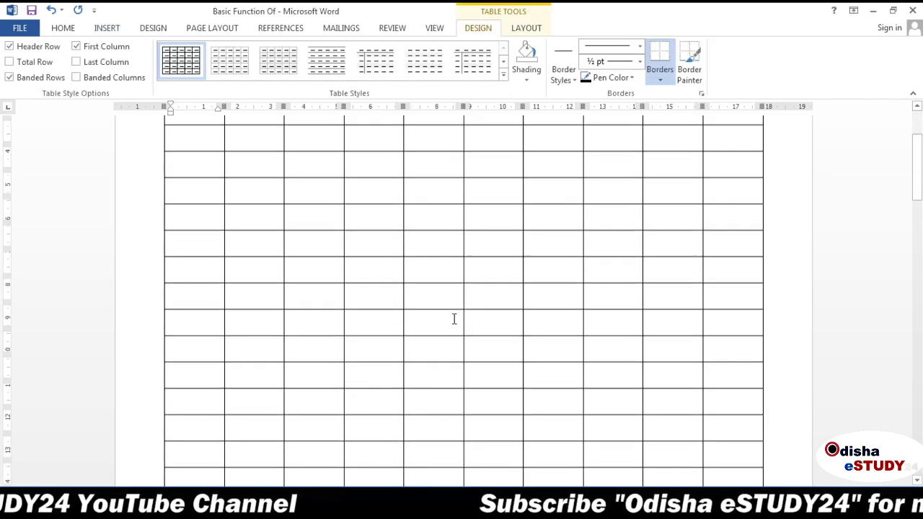
scroll(454, 318, down, 2)
scroll(455, 319, down, 3)
scroll(455, 319, up, 2)
scroll(454, 319, up, 5)
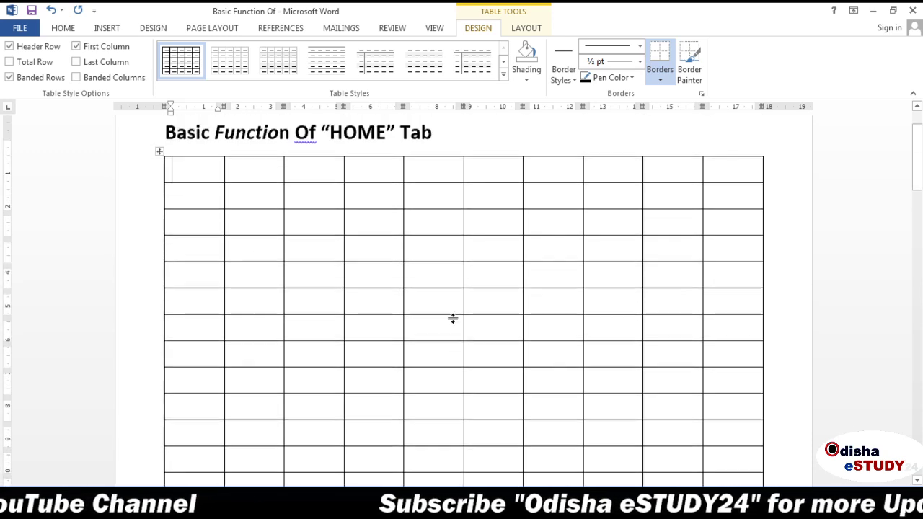
scroll(454, 318, up, 1)
scroll(455, 319, up, 1)
scroll(455, 319, down, 3)
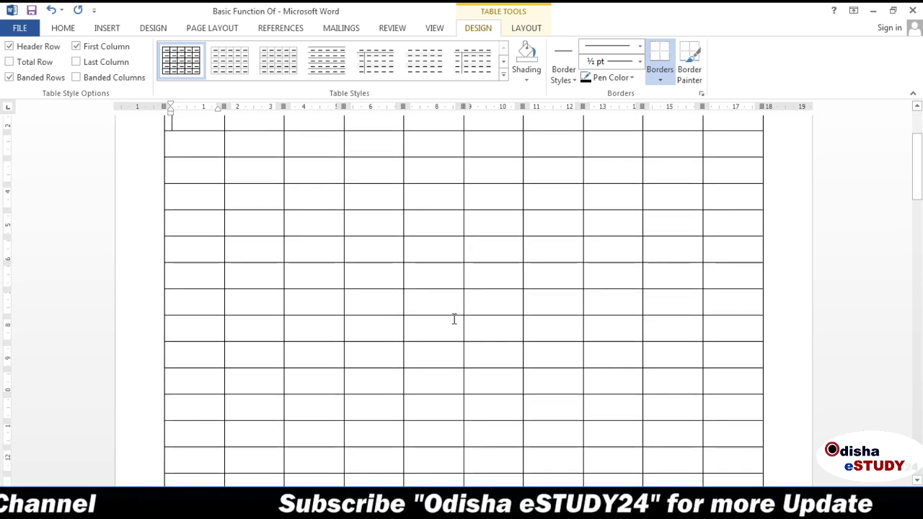
scroll(454, 319, down, 5)
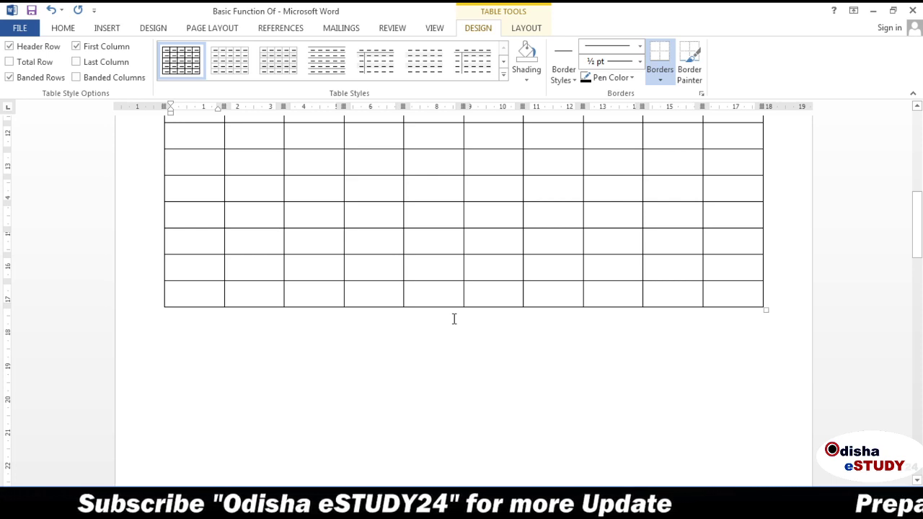
key(ctrl+z)
scroll(455, 319, up, 3)
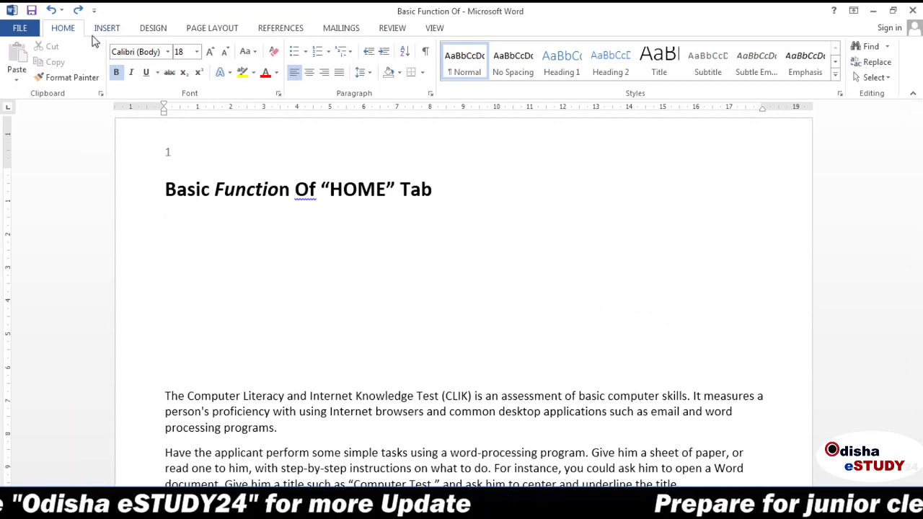
Step: Insert a 3×3 table under the heading and apply the grey Grid Table style
click(96, 32)
click(88, 72)
click(107, 138)
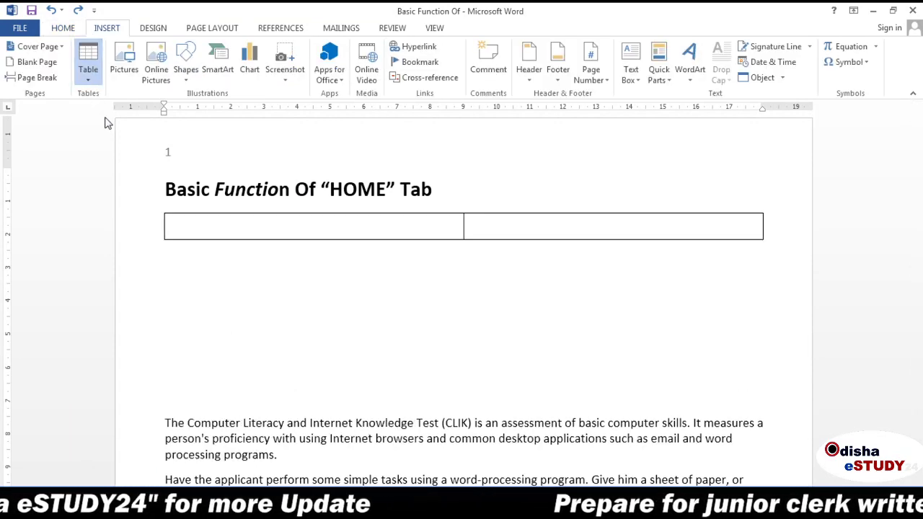
click(237, 218)
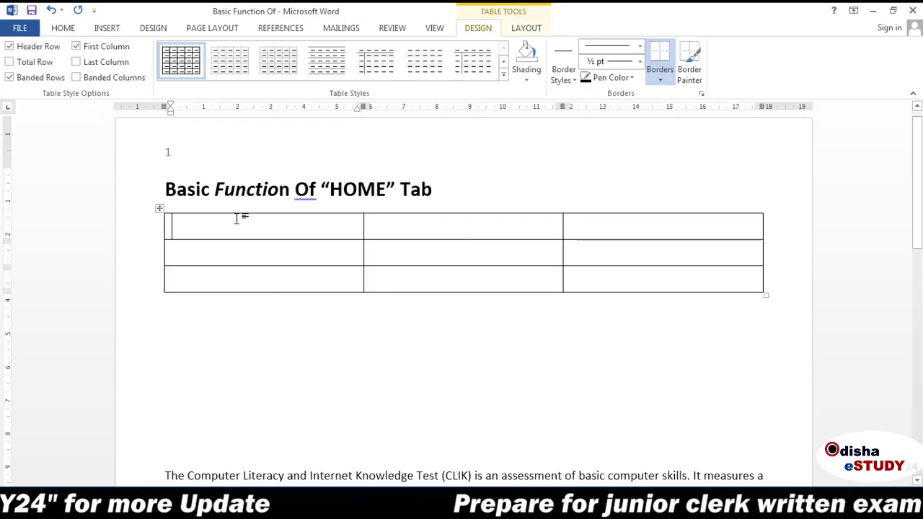
click(504, 74)
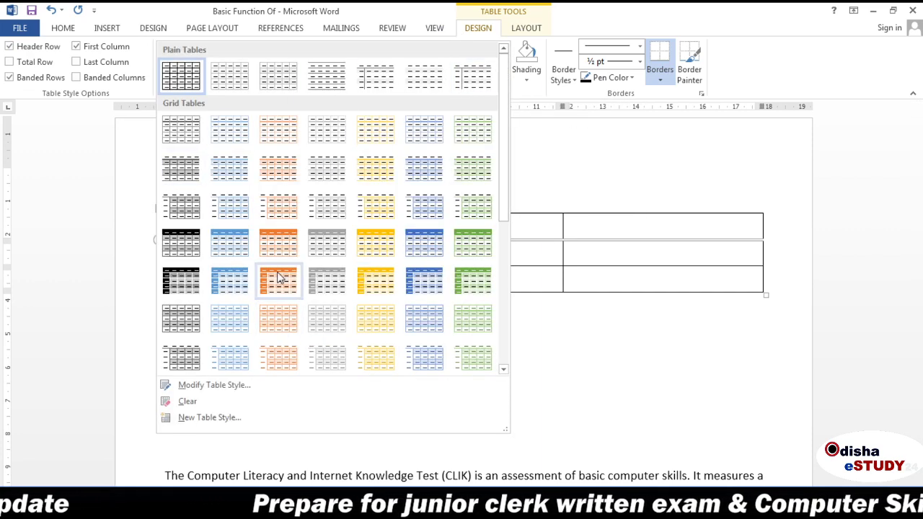
click(330, 242)
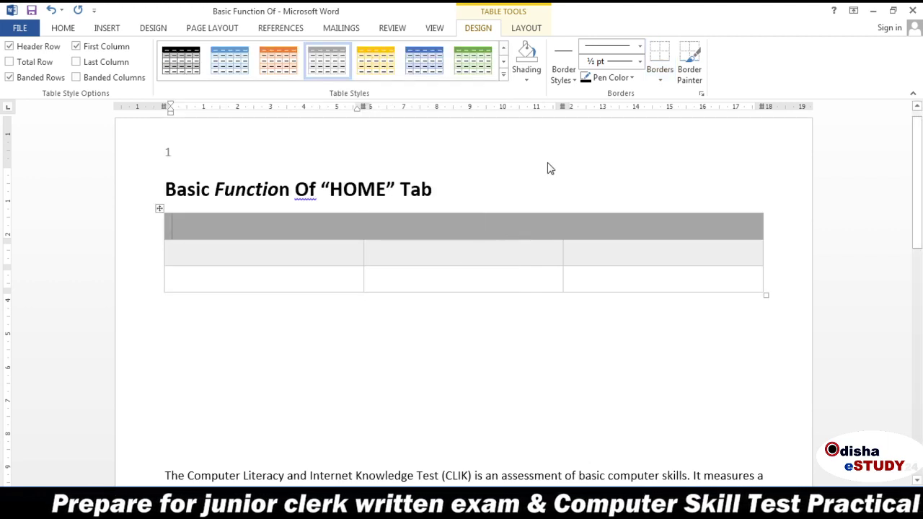
Step: Open the table Layout delete options and select the first cell of the second row
click(519, 29)
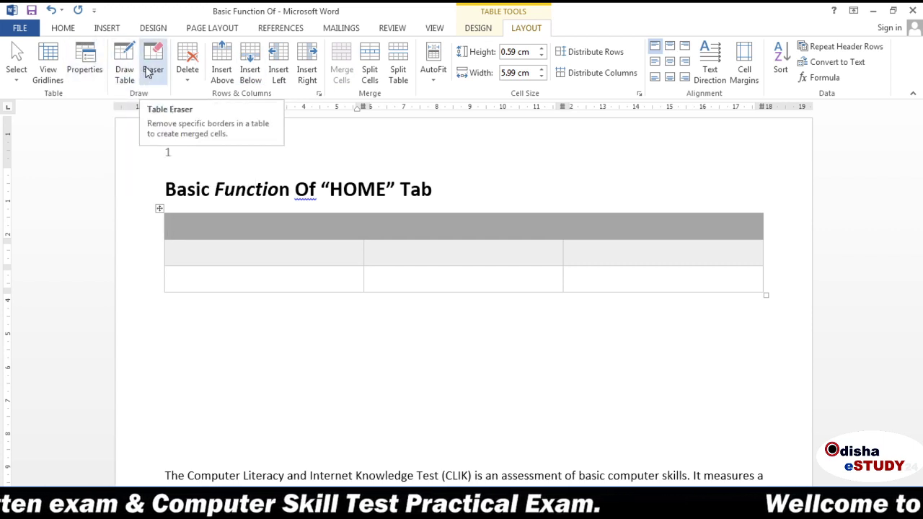
click(181, 68)
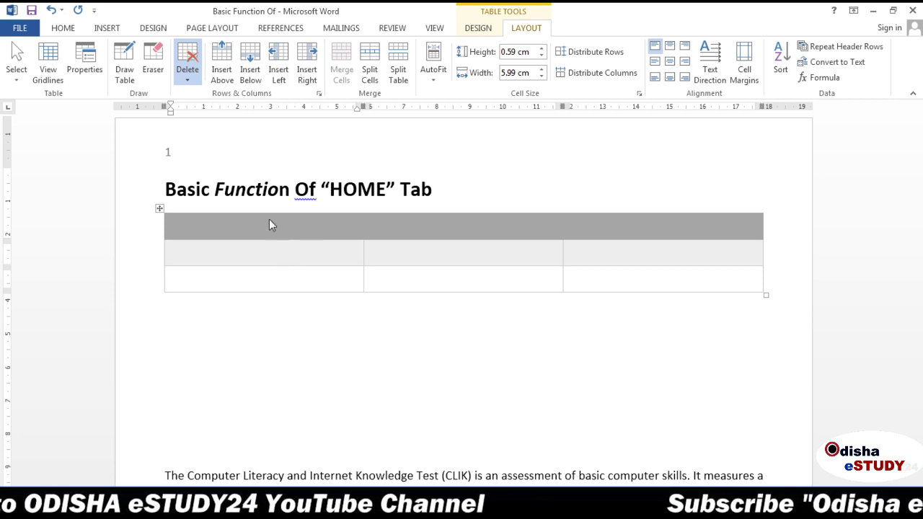
mouse_move(161, 243)
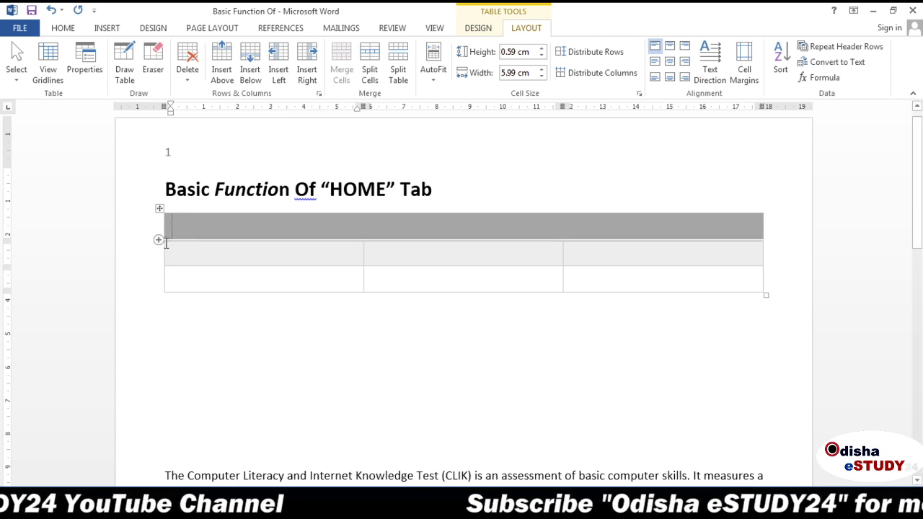
click(165, 249)
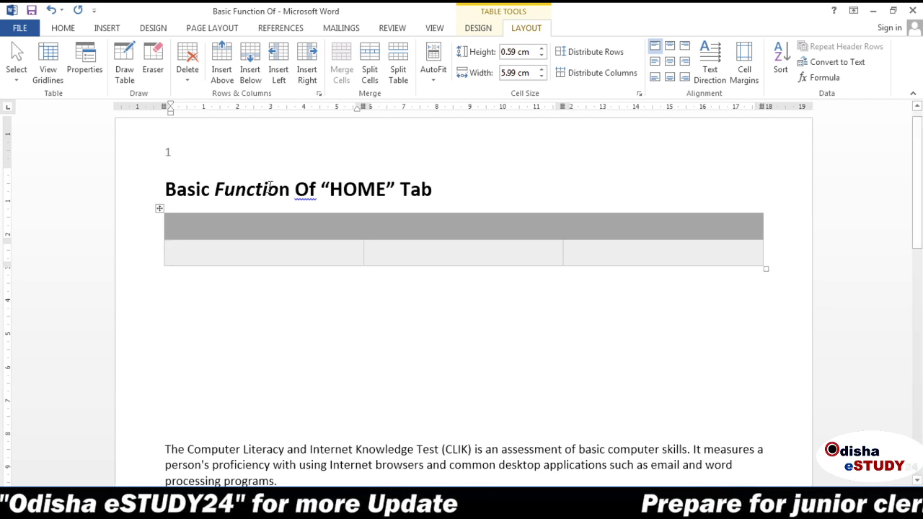
Step: Label the table's header cells ABC and DEF
click(422, 231)
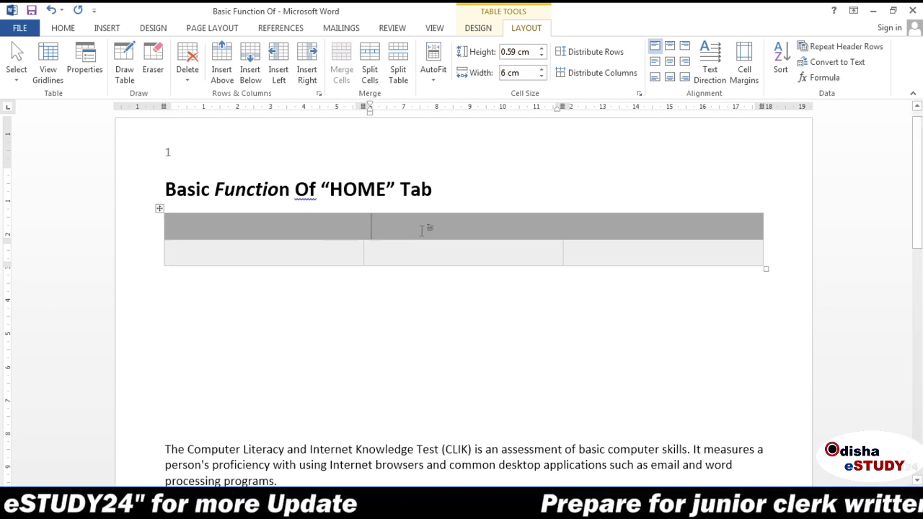
click(294, 237)
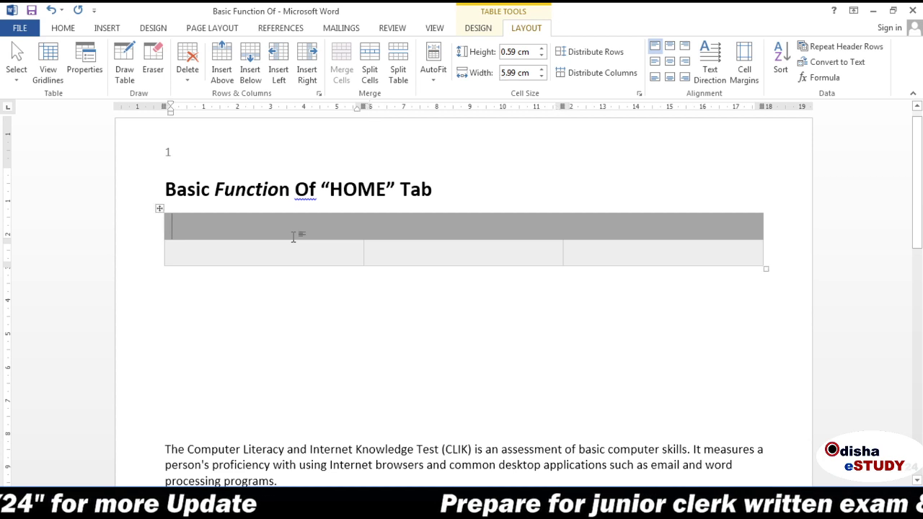
text(A)
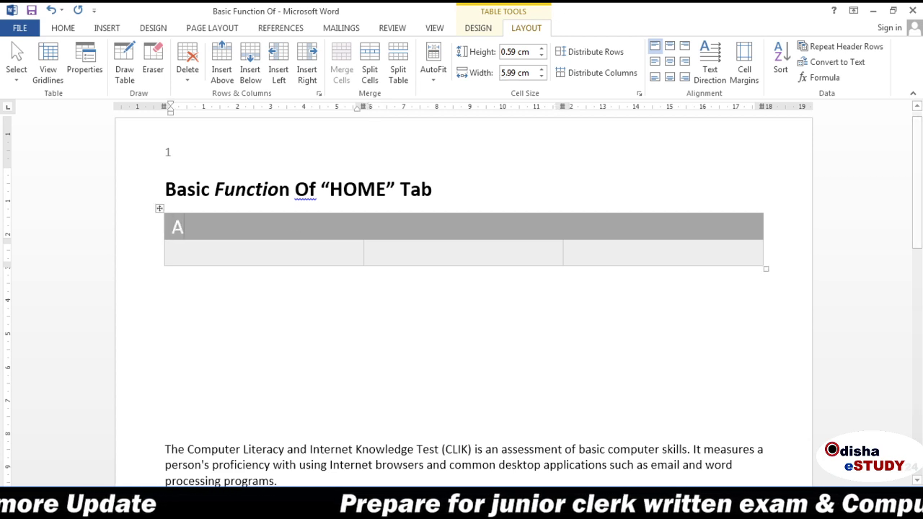
text(BC)
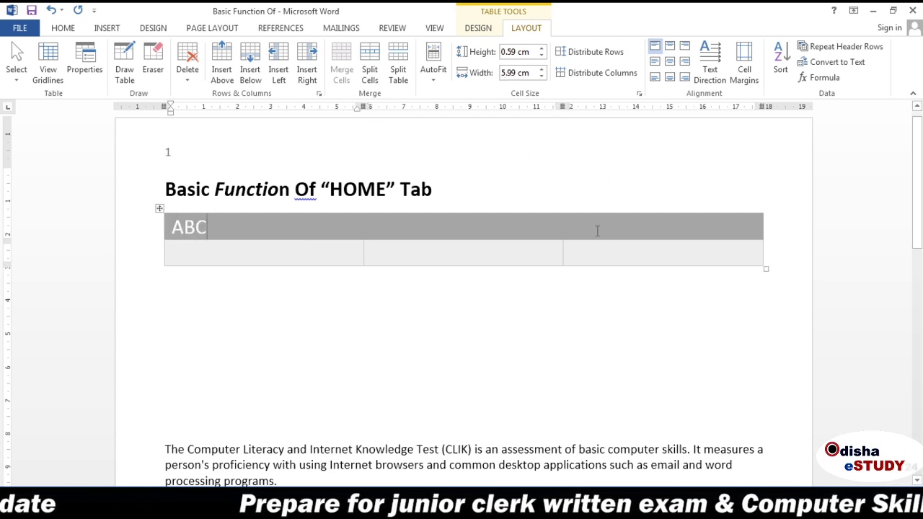
click(597, 230)
text(DE)
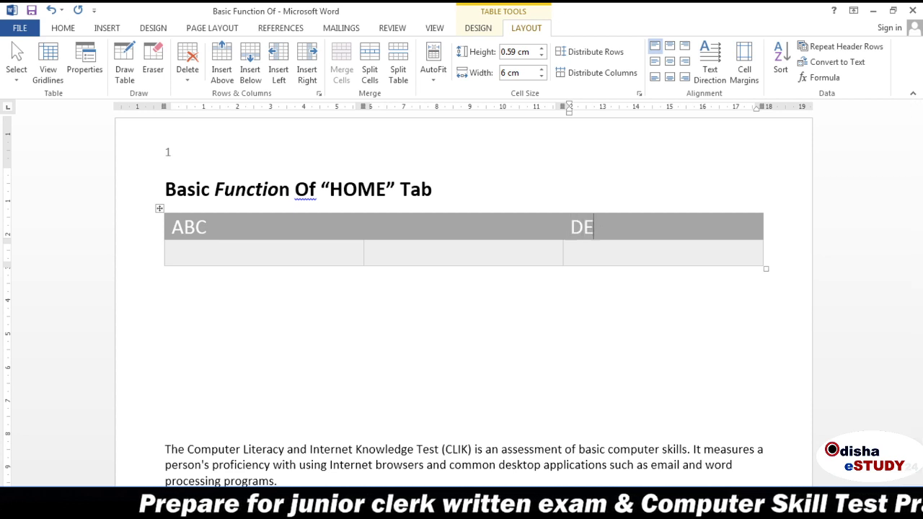
text(F)
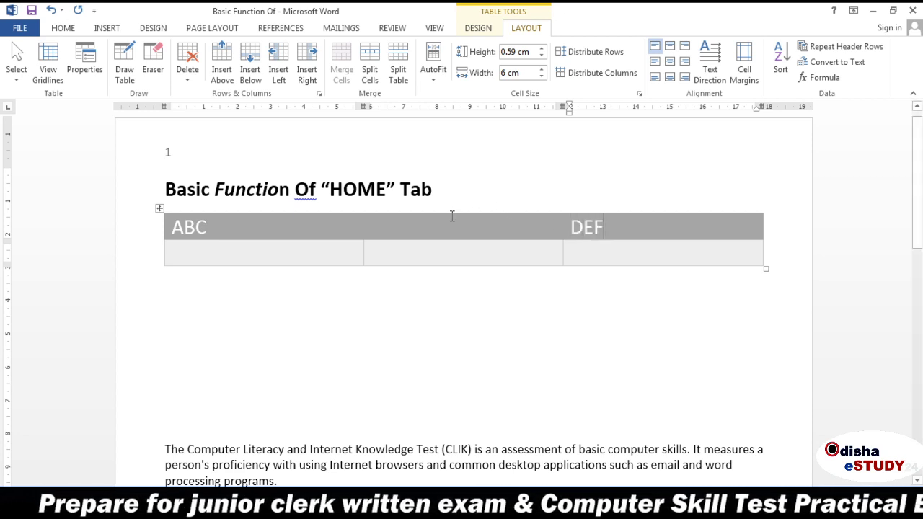
Step: Delete the table's middle column, leaving two columns
click(450, 225)
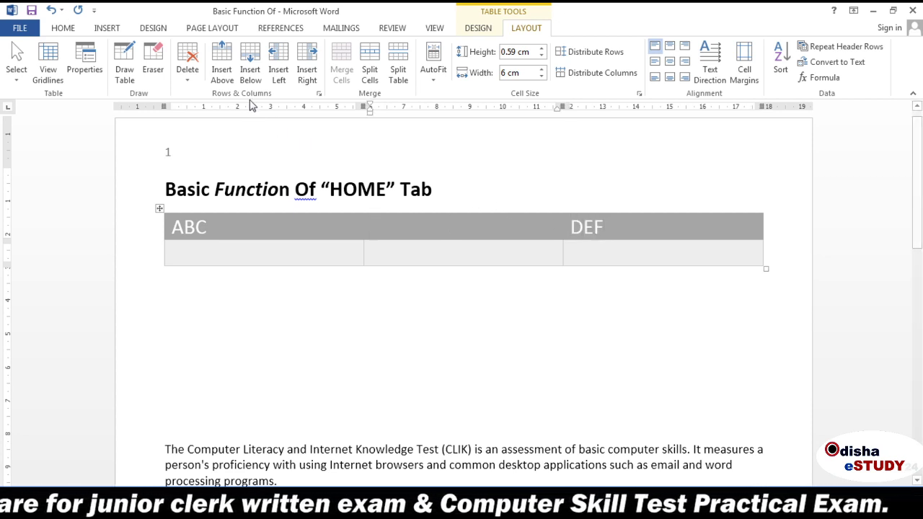
click(193, 89)
click(208, 110)
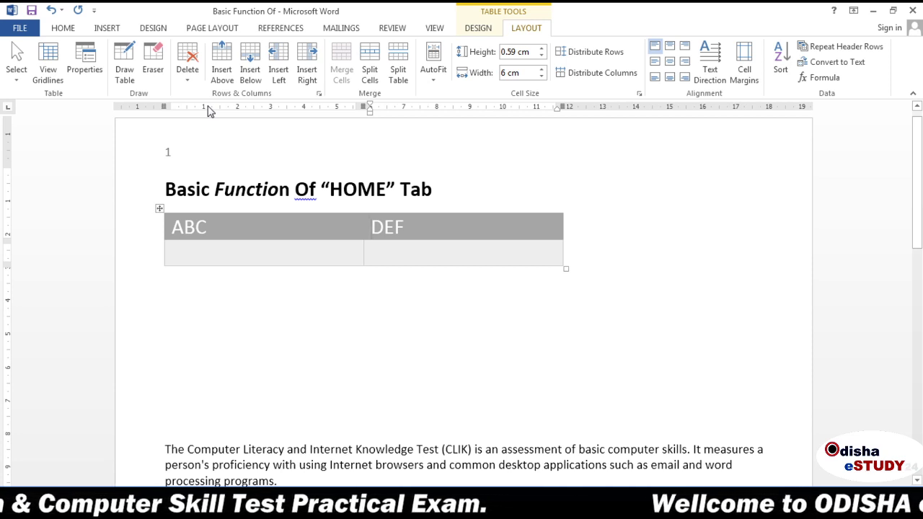
Step: Insert new blank table columns after DEF and to the left of the ABC column
click(311, 70)
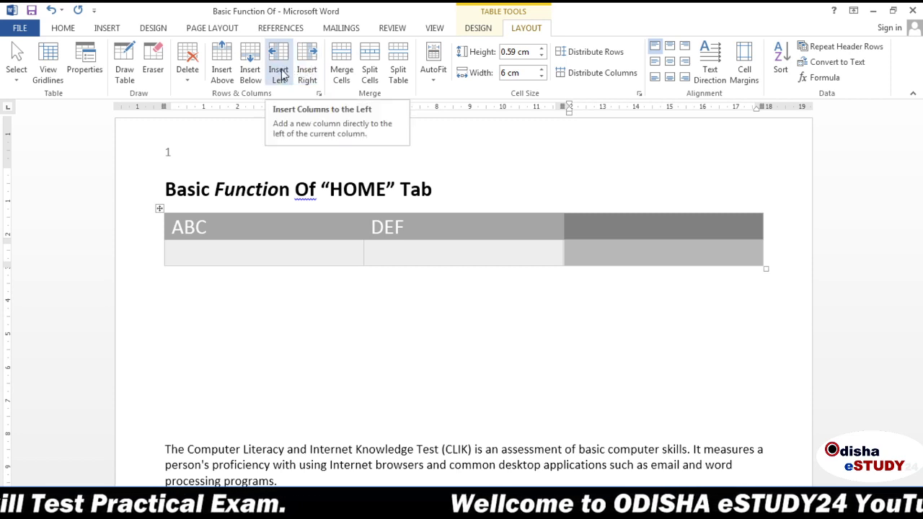
click(282, 75)
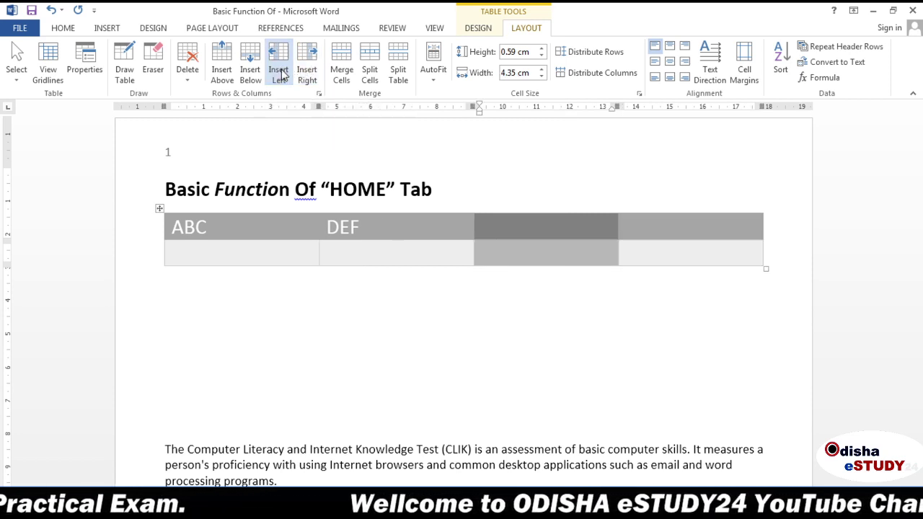
click(176, 248)
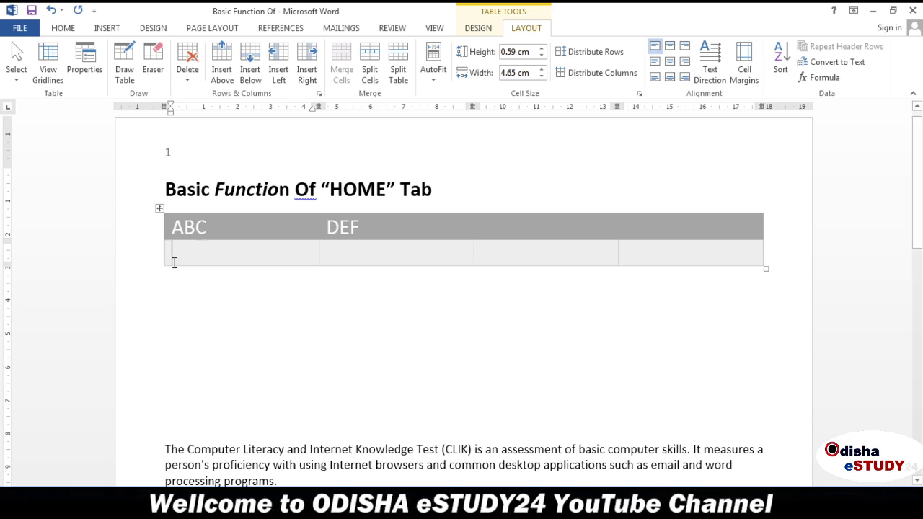
click(281, 75)
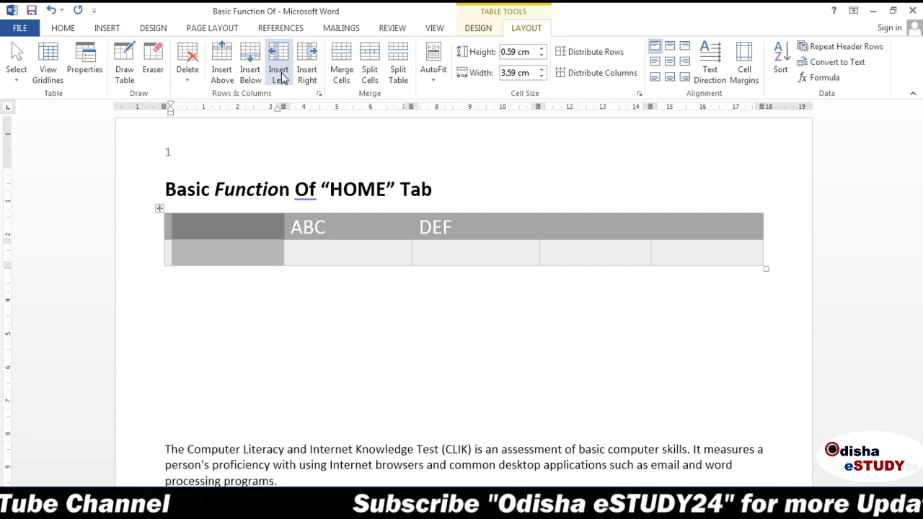
Step: Undo the table with Ctrl+Z and add blank lines below the heading
key(ctrl+z)
key(ctrl+z)
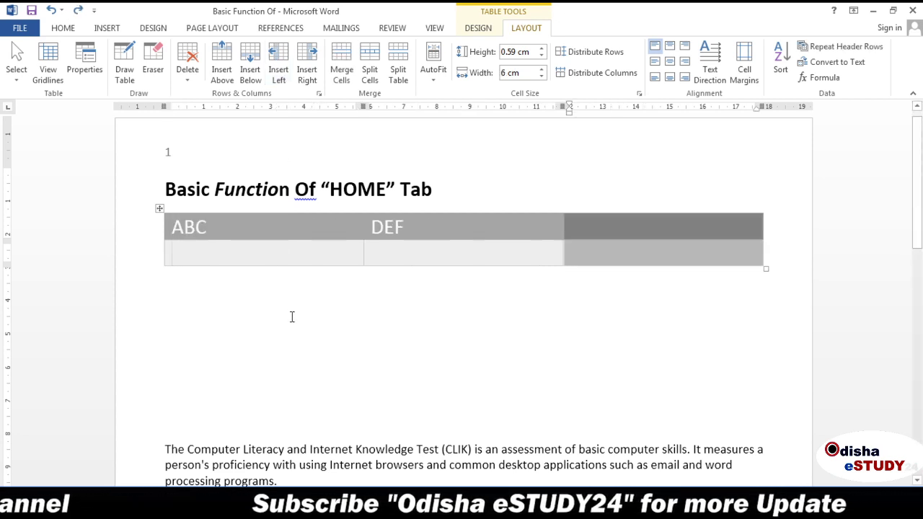
key(ctrl+z)
key(ctrl+z)
key(ctrl+z)
key(ctrl+z)
key(ctrl+z)
key(ctrl+z)
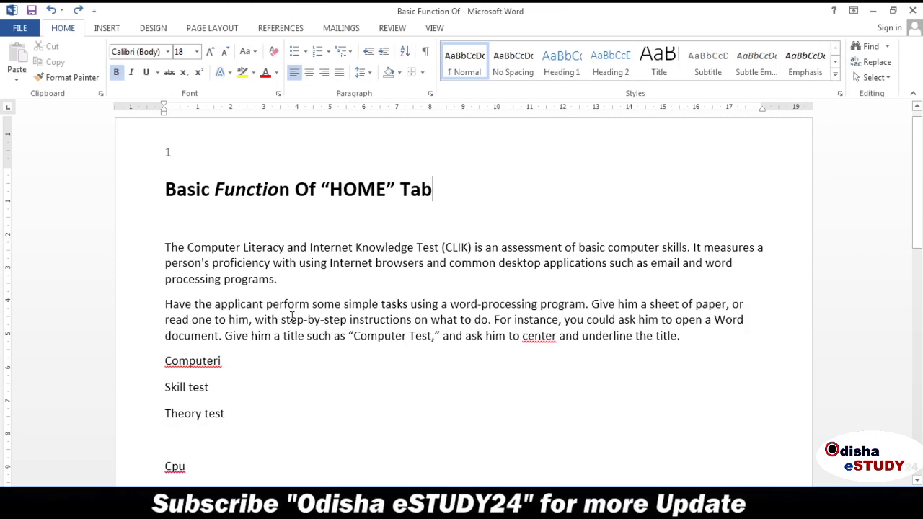
key(Return)
key(Return)
key(Return)
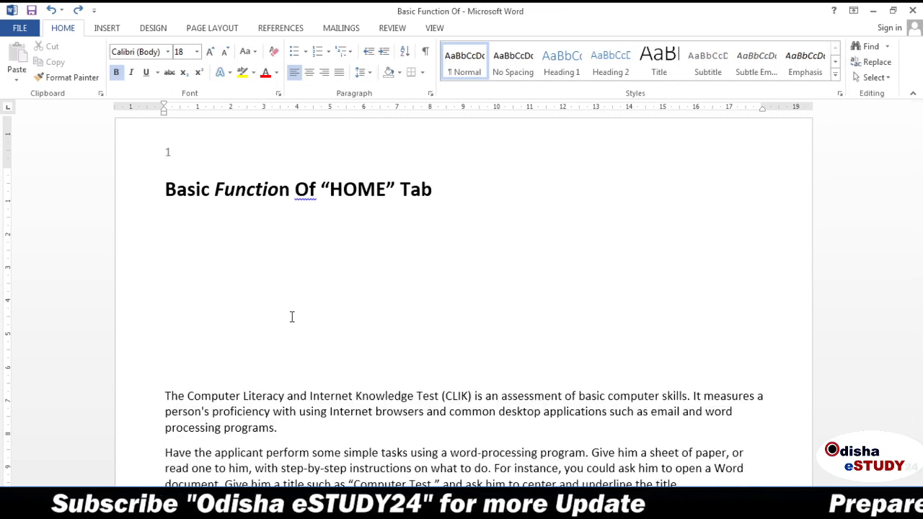
click(108, 27)
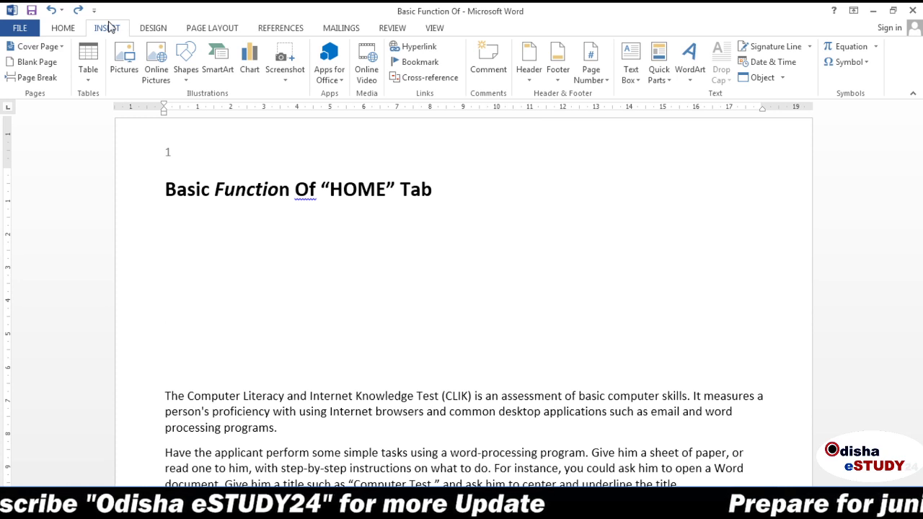
Step: Insert the 'BSE Math Prac. Thumb' picture from Desktop > Odisha eSTUDY24 > Images below the heading
click(126, 68)
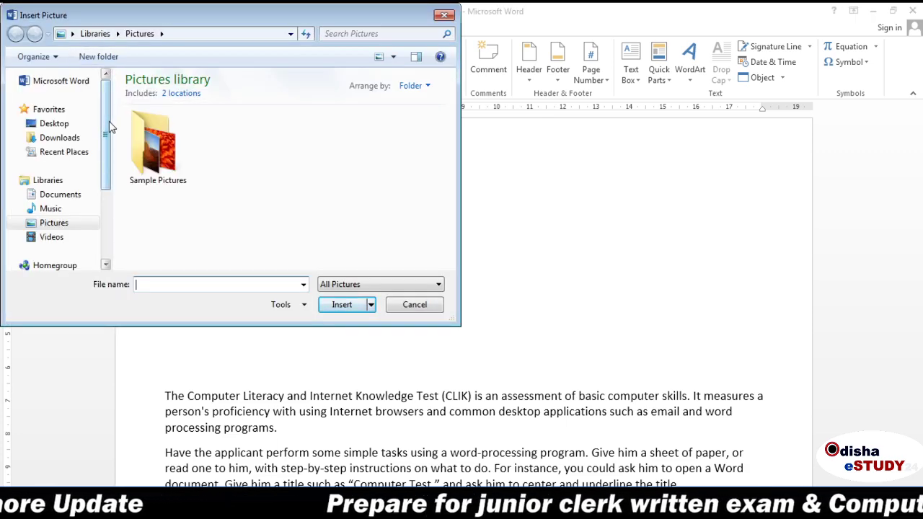
mouse_move(106, 119)
mouse_down()
mouse_move(106, 165)
mouse_move(106, 123)
mouse_up()
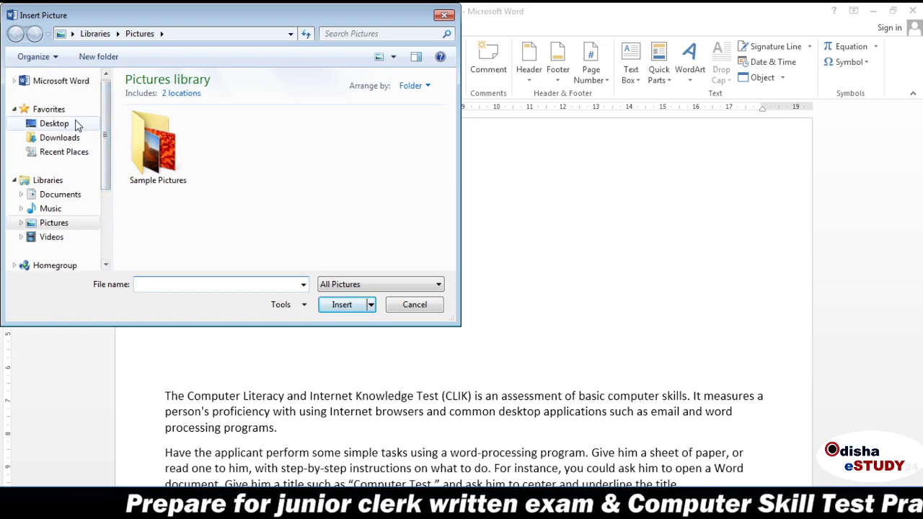
click(78, 123)
scroll(243, 149, down, 3)
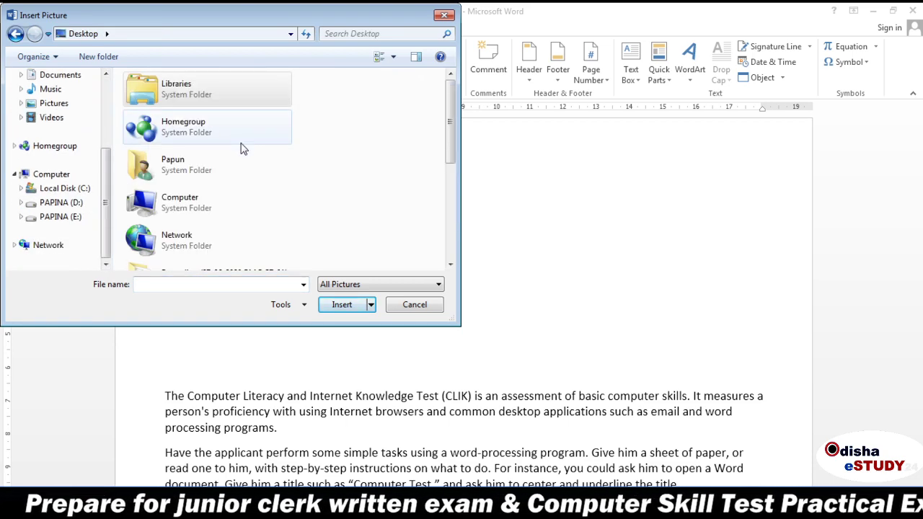
scroll(333, 156, down, 5)
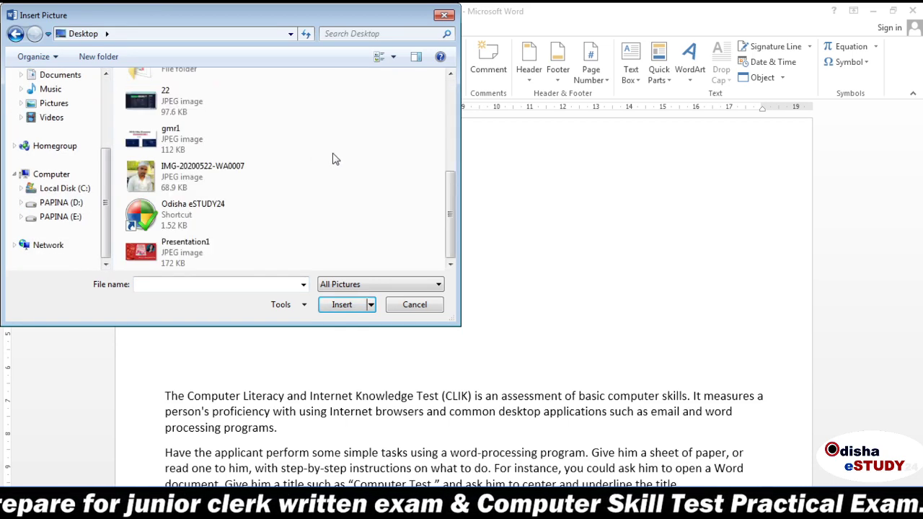
double_click(189, 217)
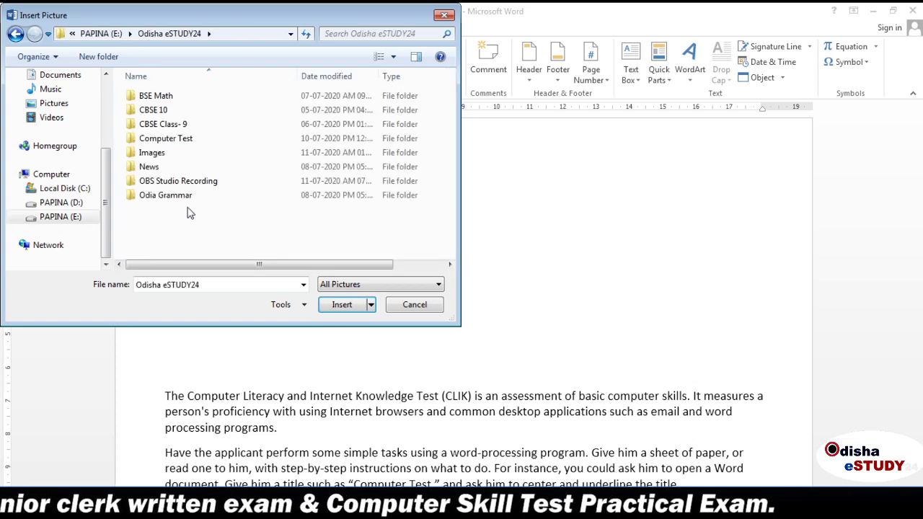
double_click(184, 152)
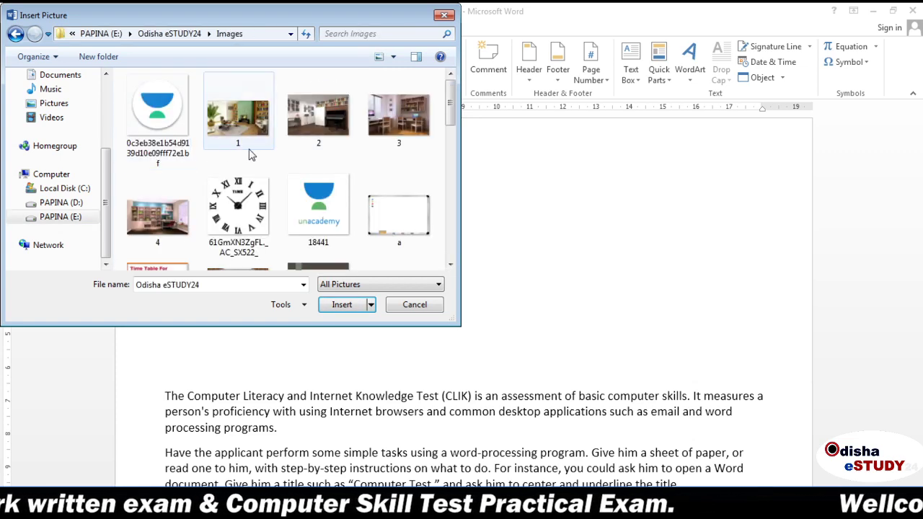
scroll(250, 154, down, 10)
scroll(251, 154, up, 1)
scroll(250, 154, up, 1)
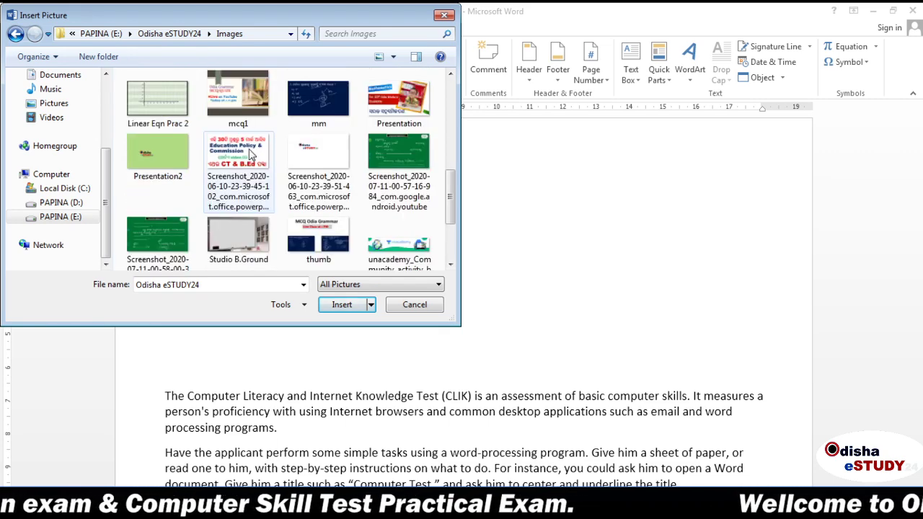
scroll(250, 155, up, 1)
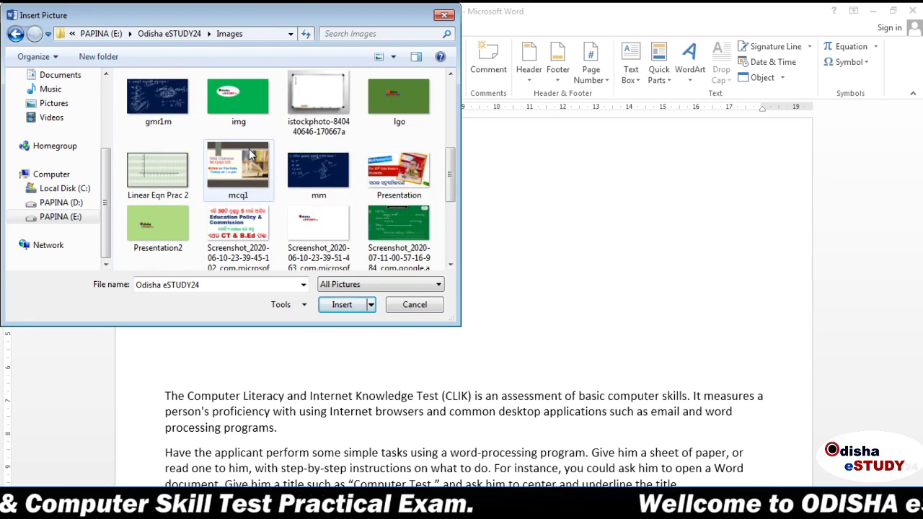
scroll(250, 154, up, 1)
scroll(250, 155, up, 1)
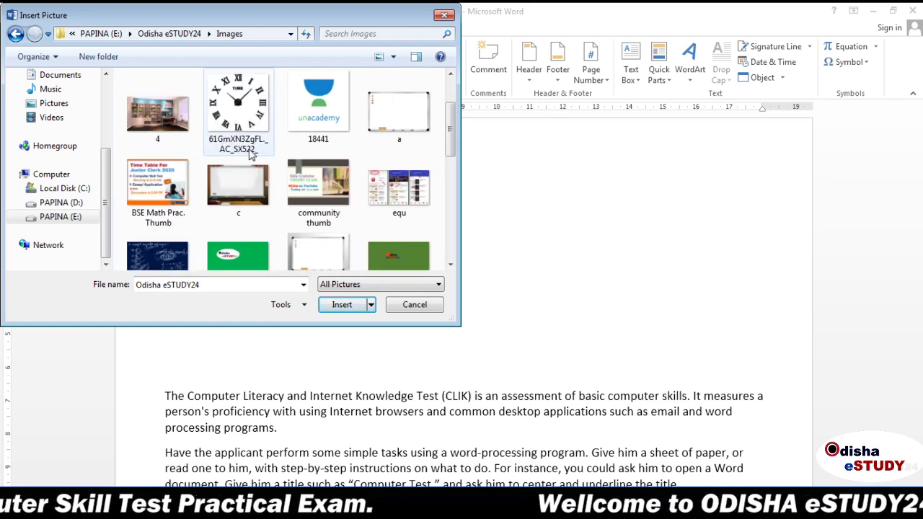
click(163, 197)
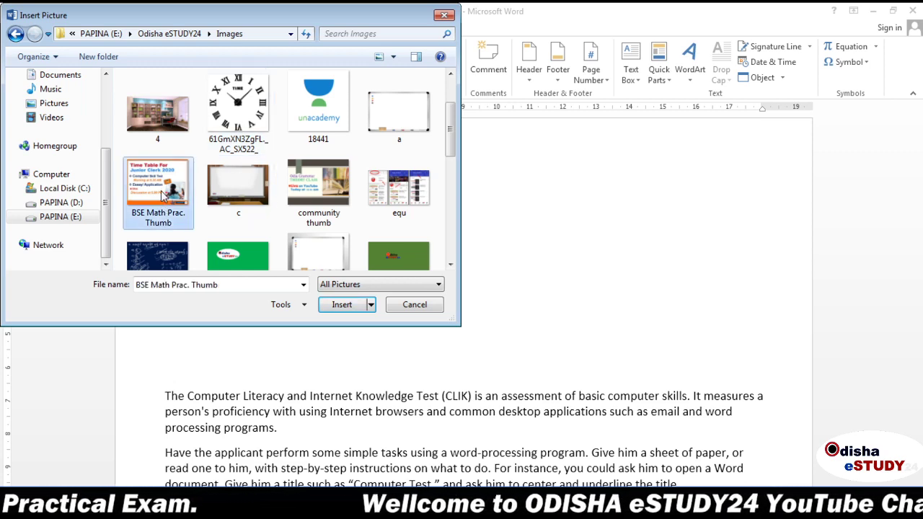
click(341, 304)
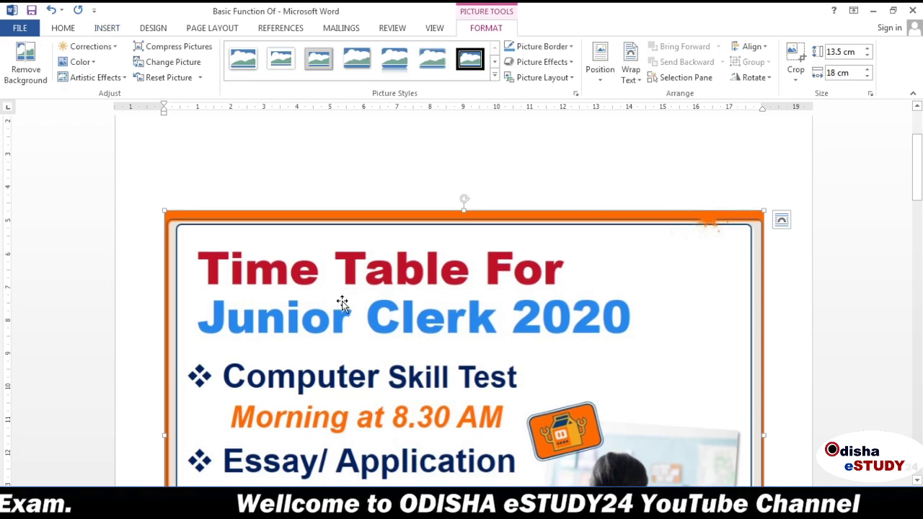
Step: Resize the timetable picture by its corner from 13.5 × 18 cm to 7.65 × 10.2 cm
scroll(342, 300, down, 1)
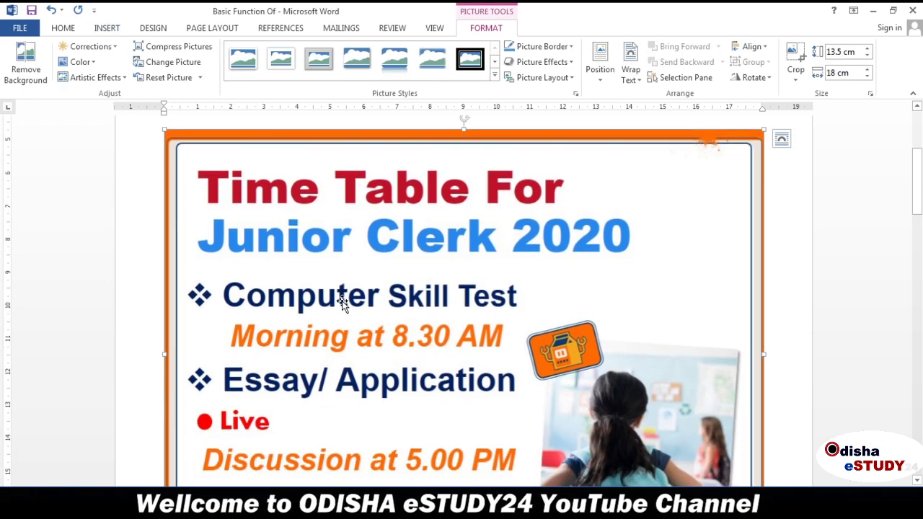
scroll(342, 301, down, 2)
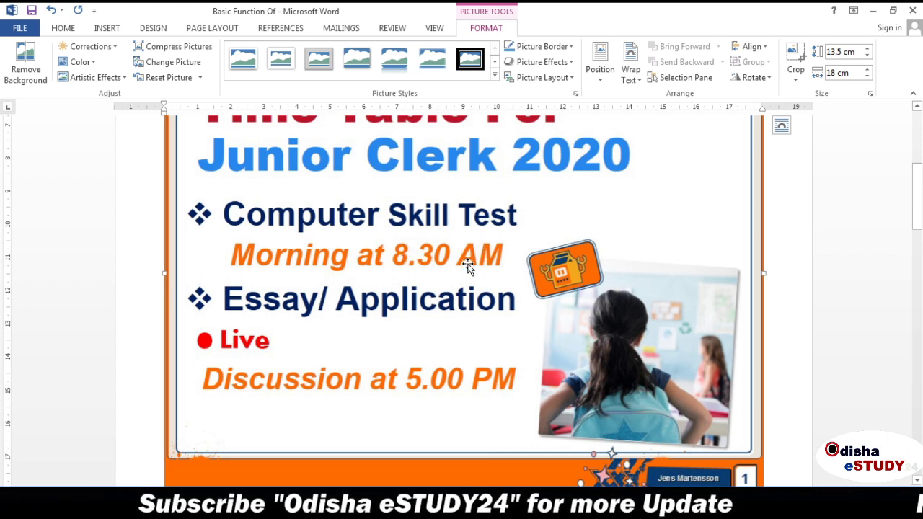
scroll(467, 265, up, 4)
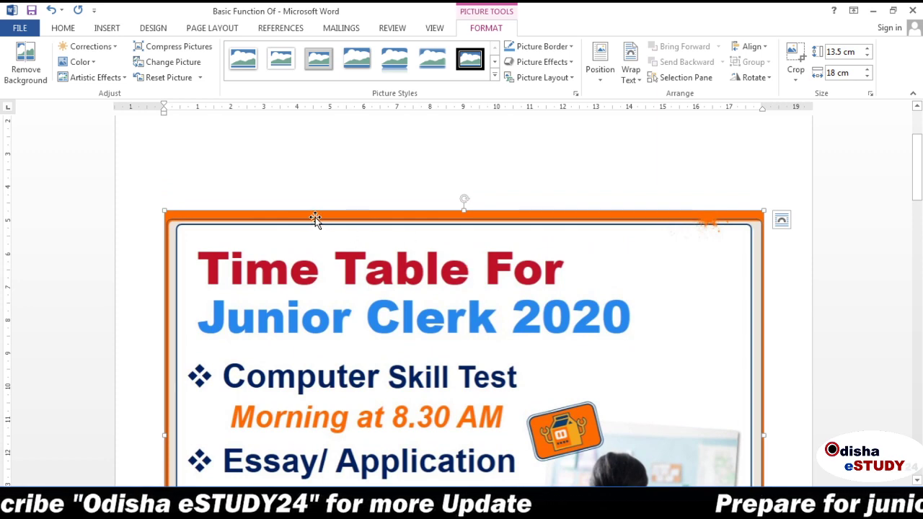
drag(161, 209, 365, 378)
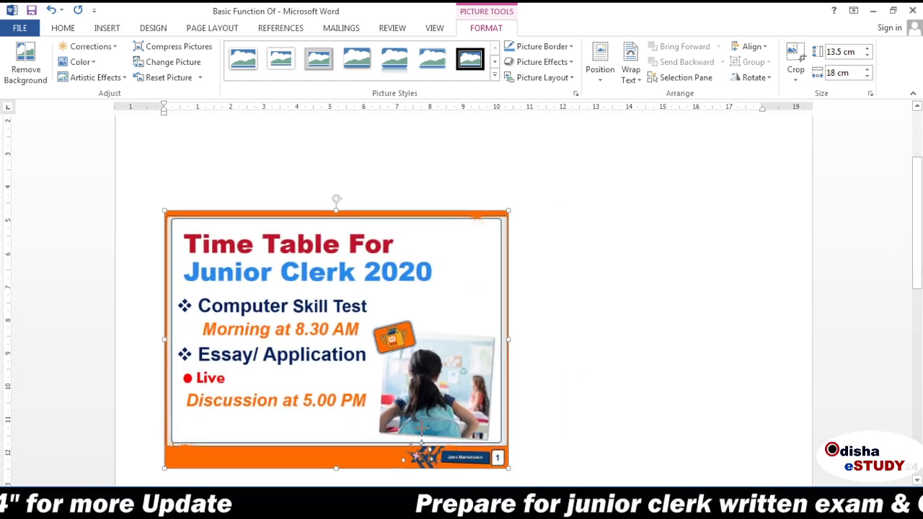
drag(366, 378, 338, 307)
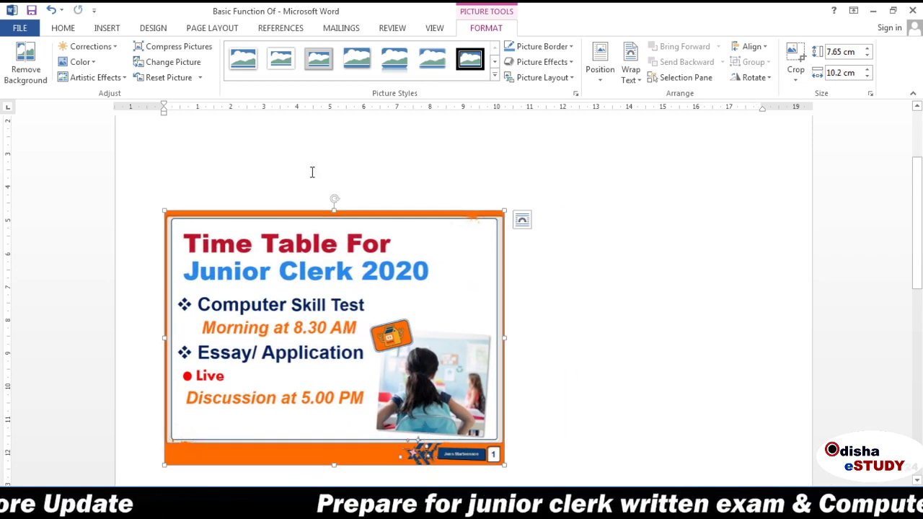
Step: Apply the Relaxed Perspective, White picture style to the timetable picture
click(495, 76)
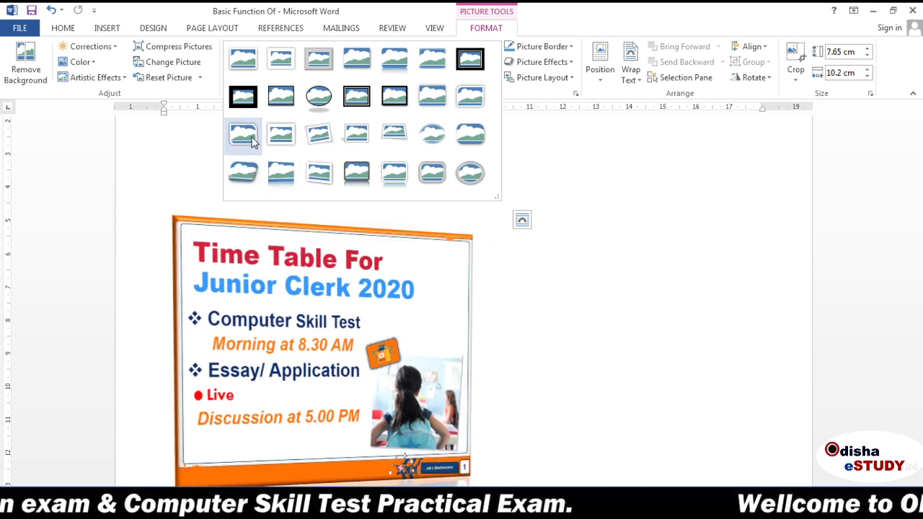
click(395, 130)
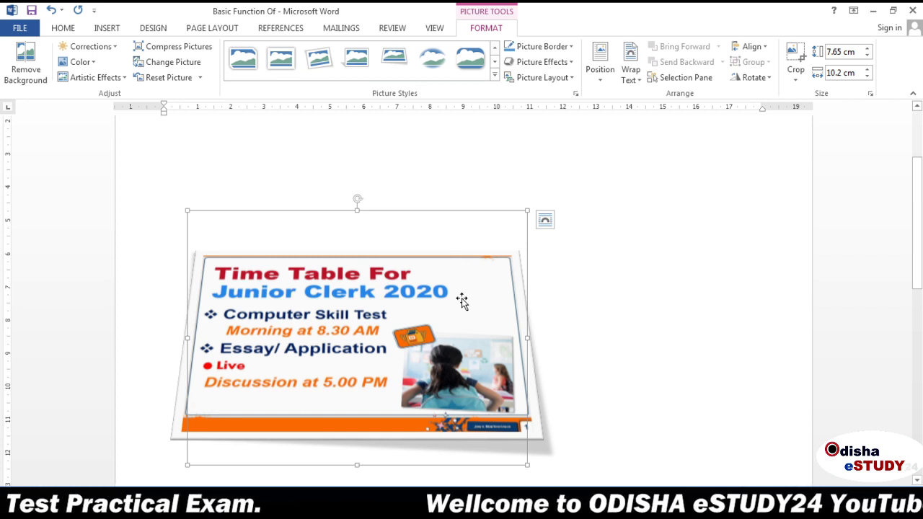
Step: Set Square text wrapping on the timetable picture and move it up to the right
click(641, 81)
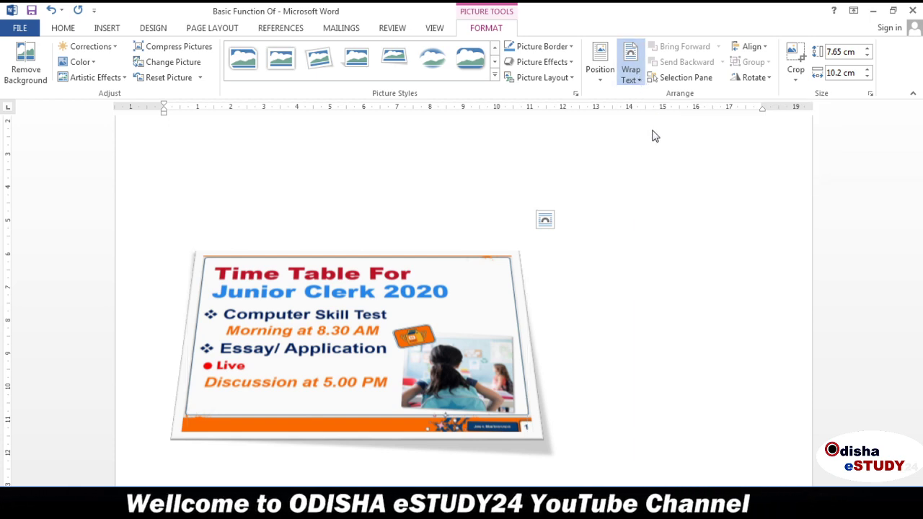
click(408, 310)
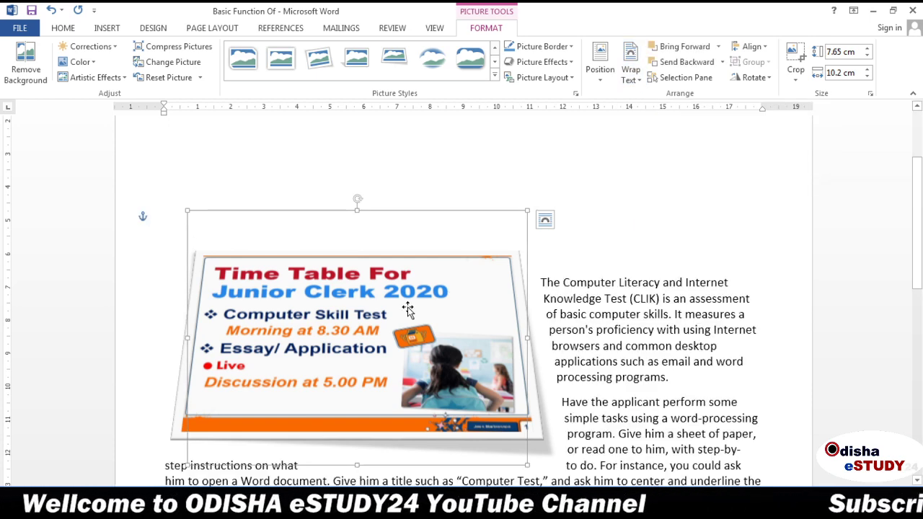
drag(408, 310, 612, 200)
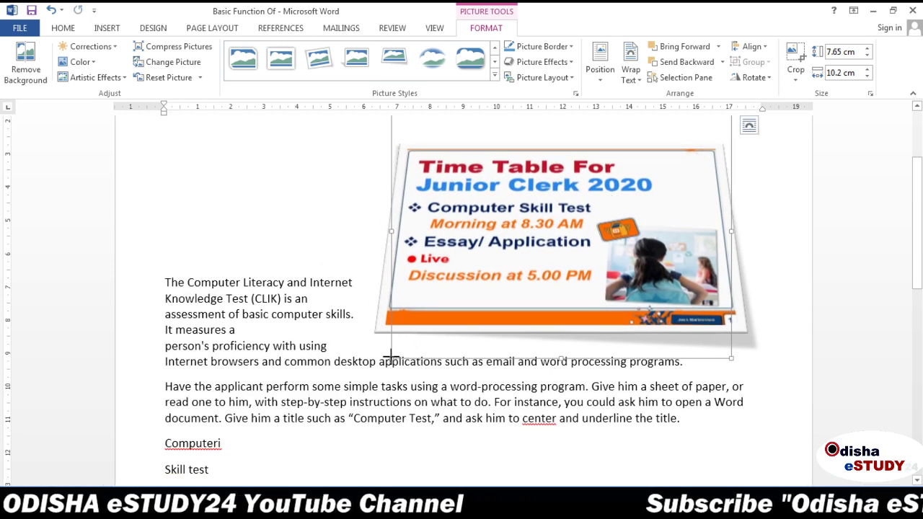
Step: Shrink the picture to 4.1 × 5.46 cm and place it beside the heading
drag(391, 356, 549, 235)
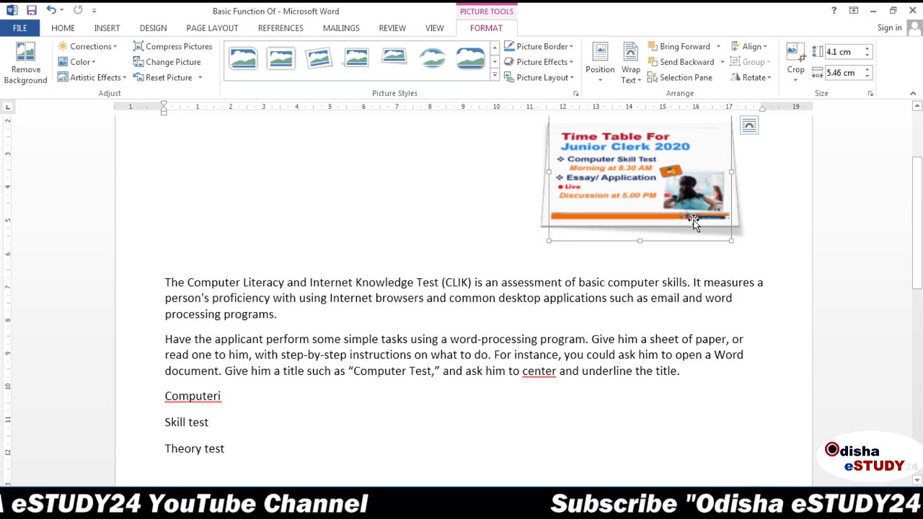
scroll(694, 220, up, 3)
scroll(694, 220, up, 1)
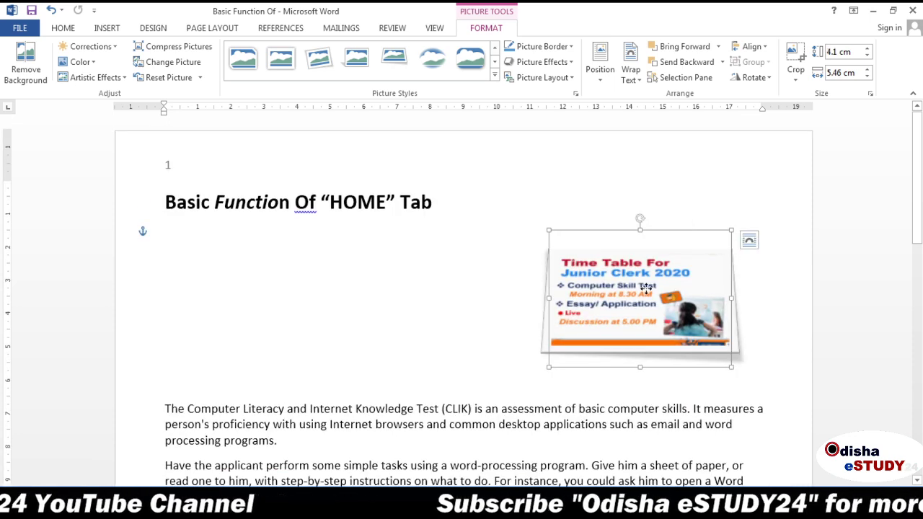
drag(649, 246, 710, 203)
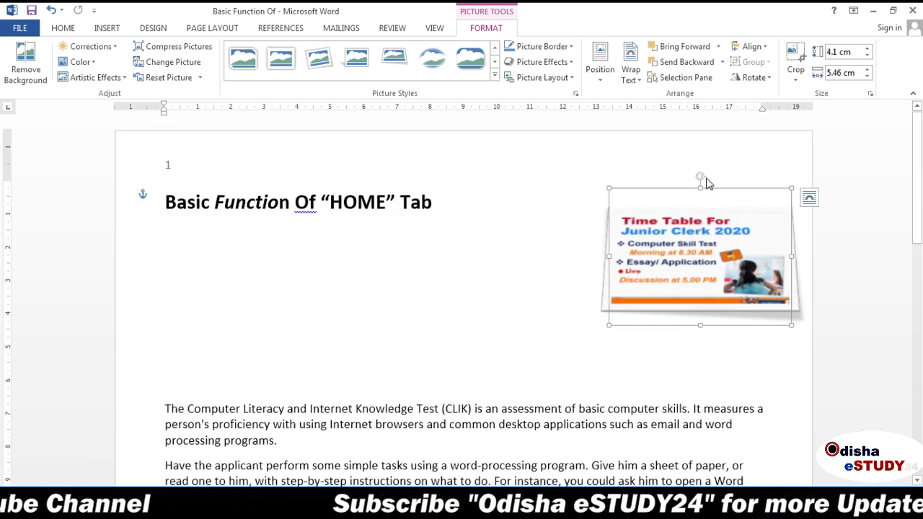
click(553, 257)
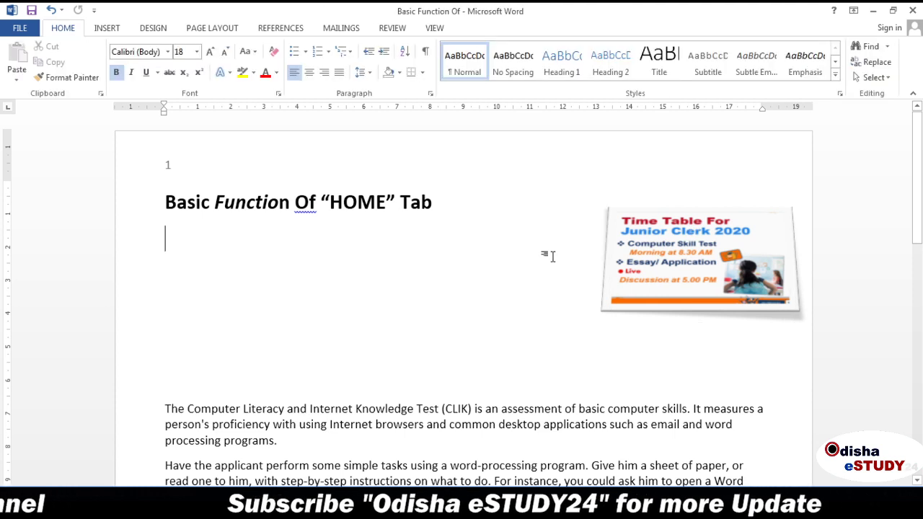
Step: Draw a Right Arrow shape below the heading, pointing toward the timetable picture
click(106, 27)
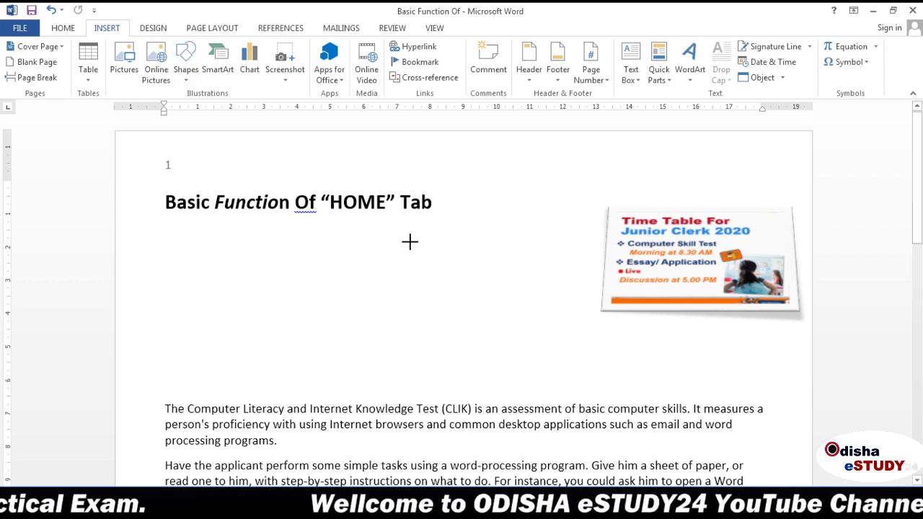
drag(410, 241, 555, 290)
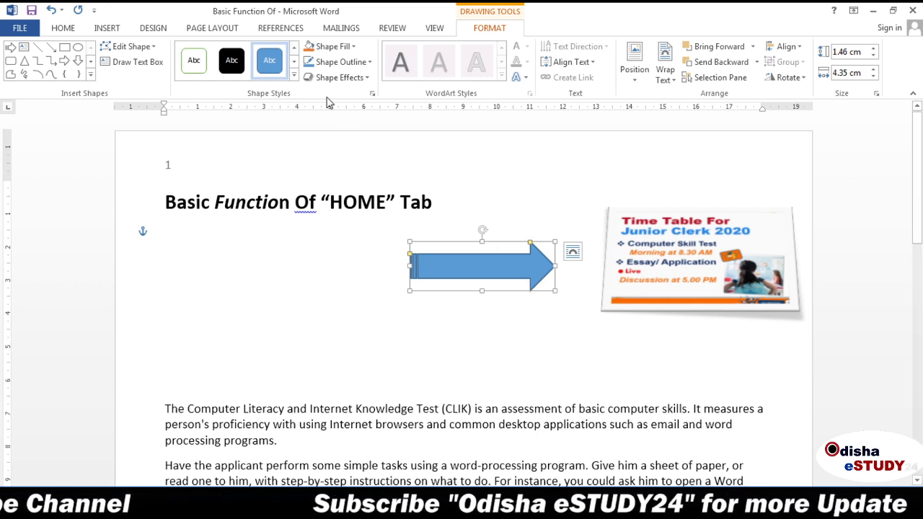
Step: Apply a shape style to the arrow, then give it a gold fill and dark navy outline
click(295, 75)
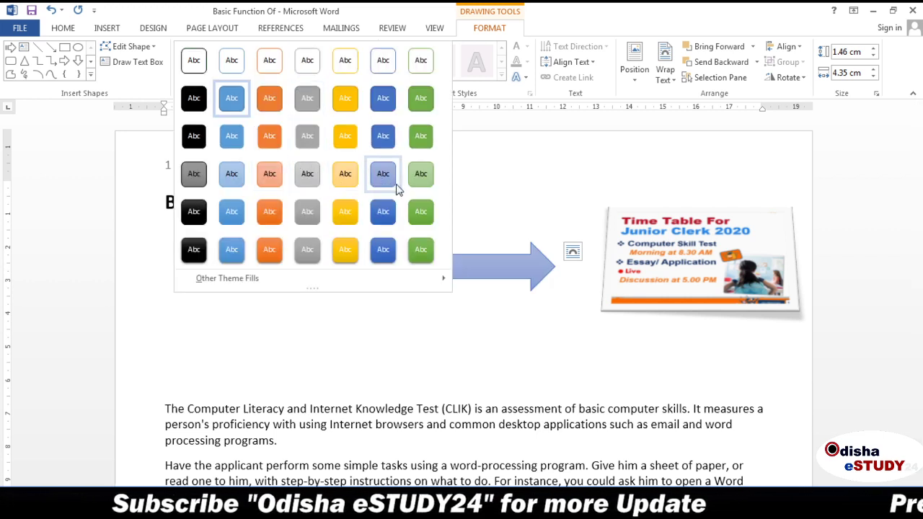
click(422, 180)
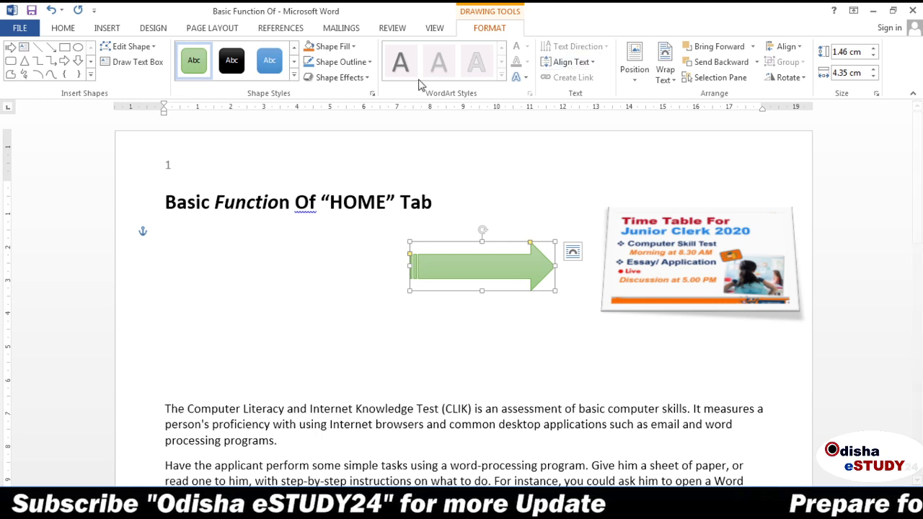
click(349, 46)
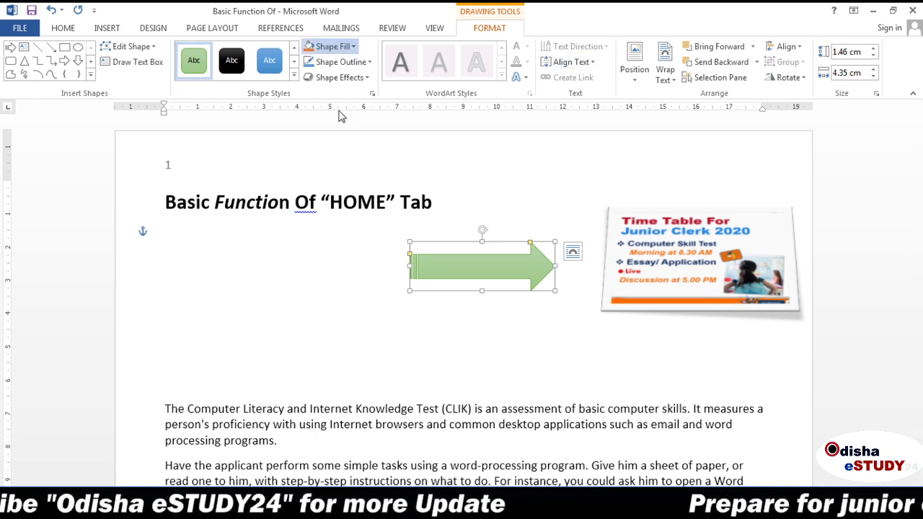
click(333, 155)
click(468, 267)
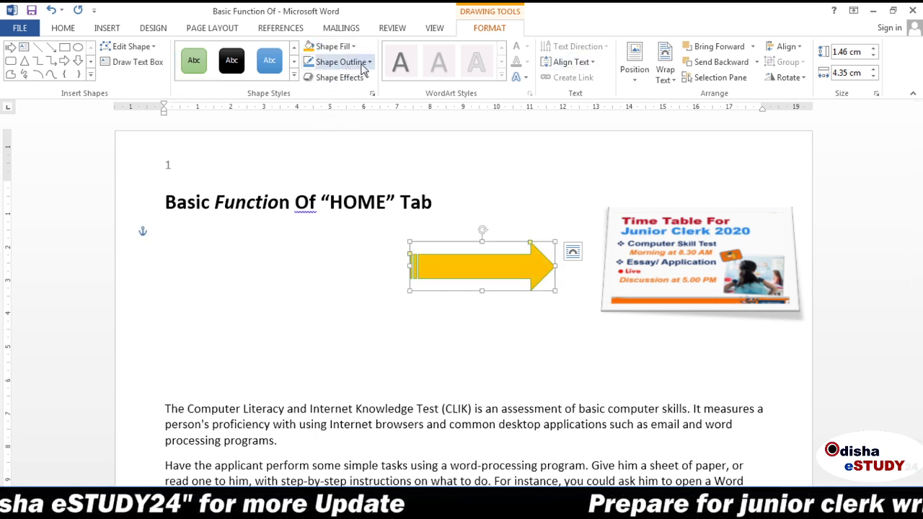
click(370, 167)
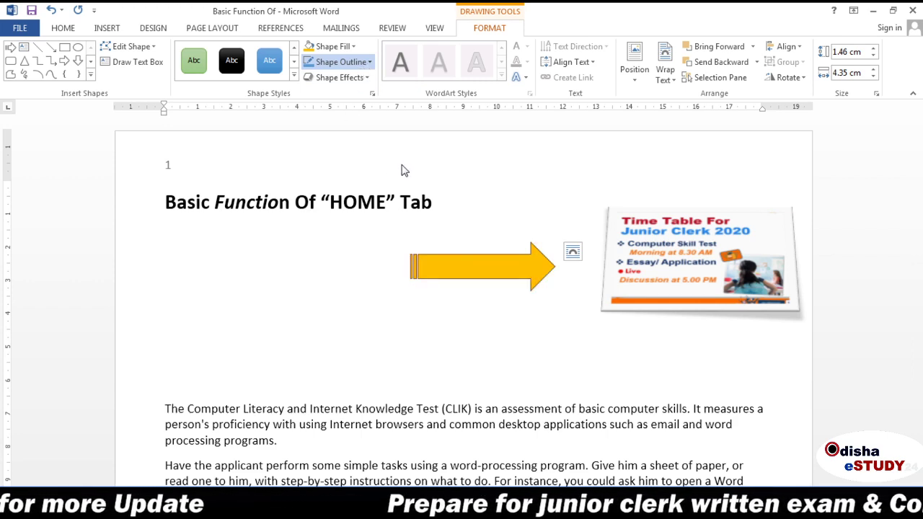
click(468, 267)
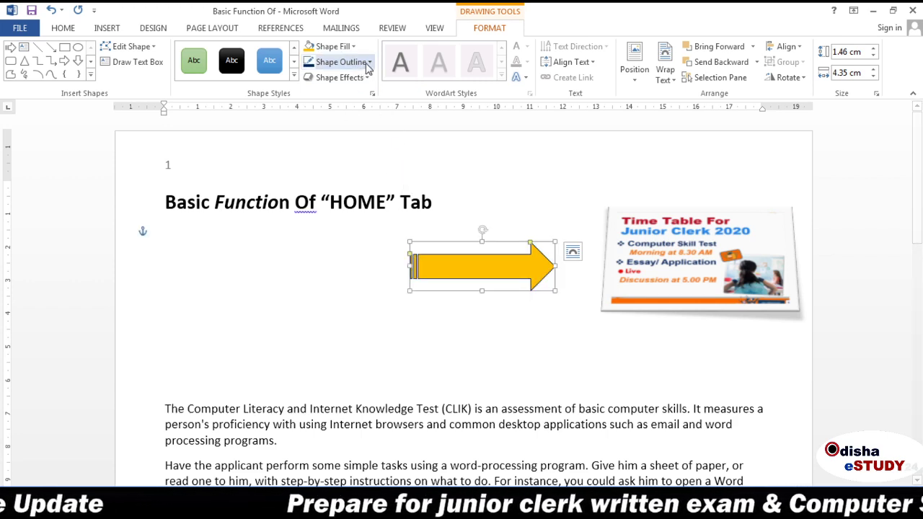
click(344, 223)
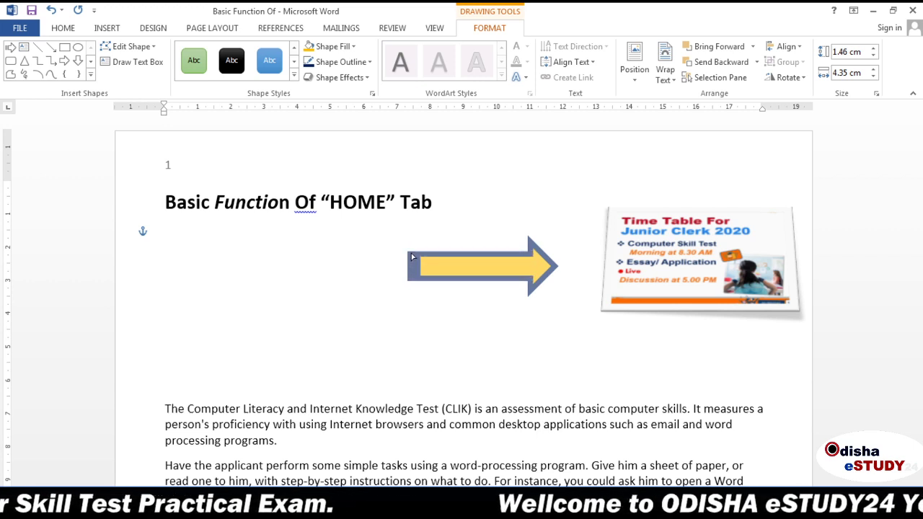
click(414, 251)
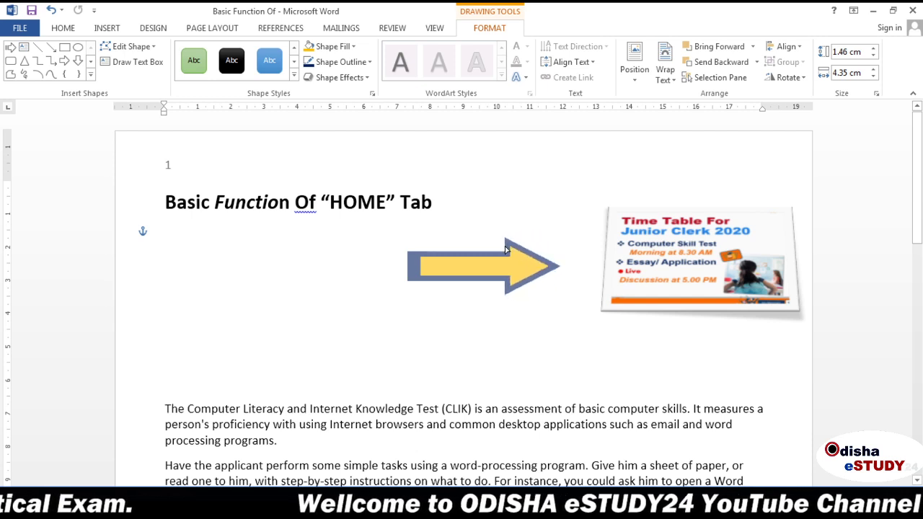
click(488, 257)
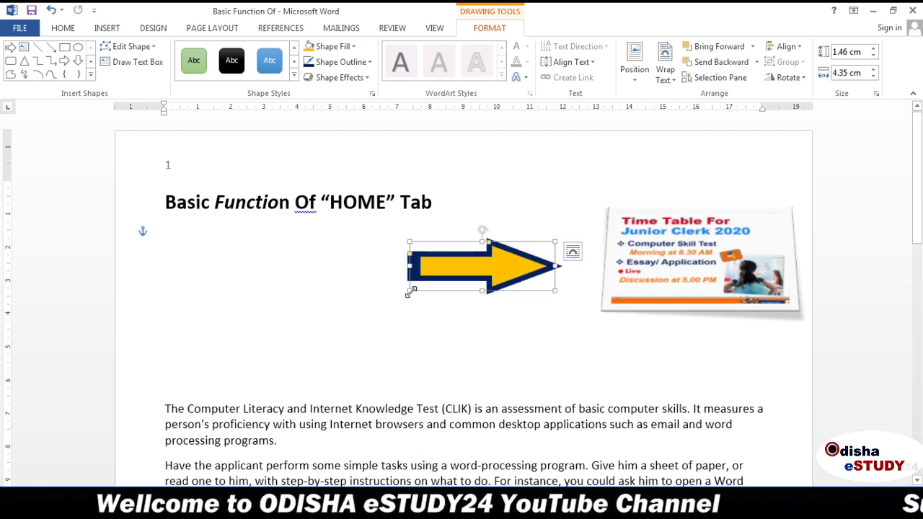
Step: Enlarge the arrow to 2.19 × 4.67 cm, undo an accidental distortion, and nudge it left
drag(410, 291, 392, 312)
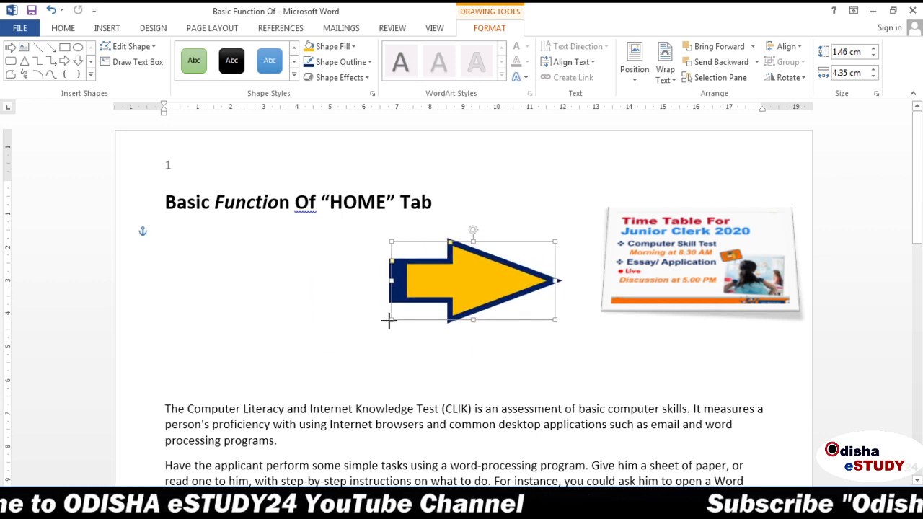
drag(362, 331, 396, 317)
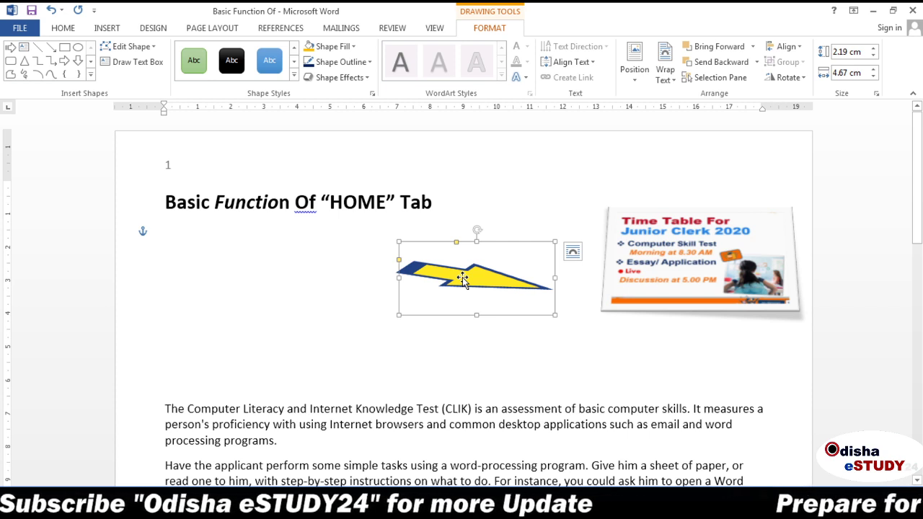
key(ctrl+z)
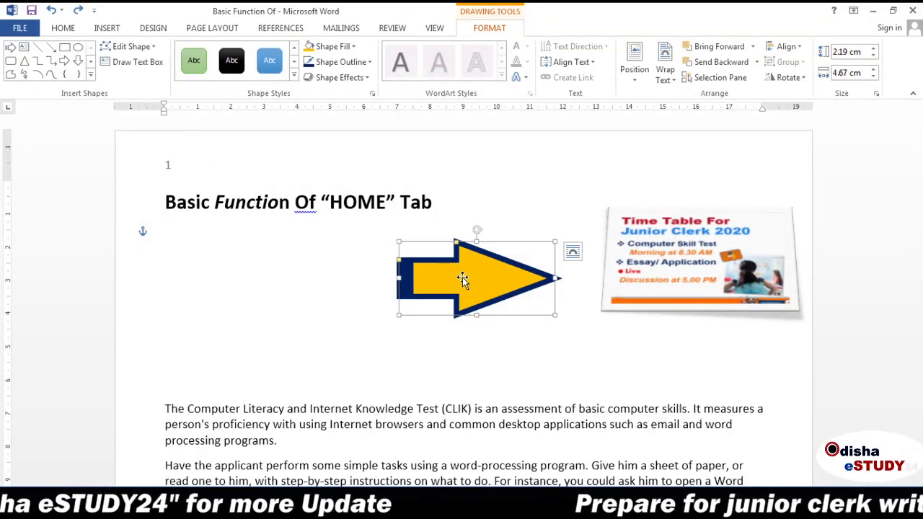
click(303, 266)
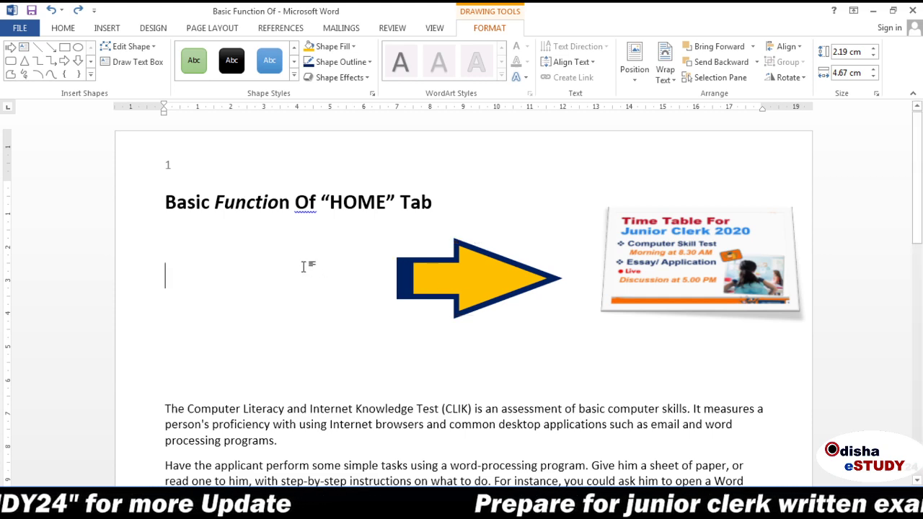
click(424, 284)
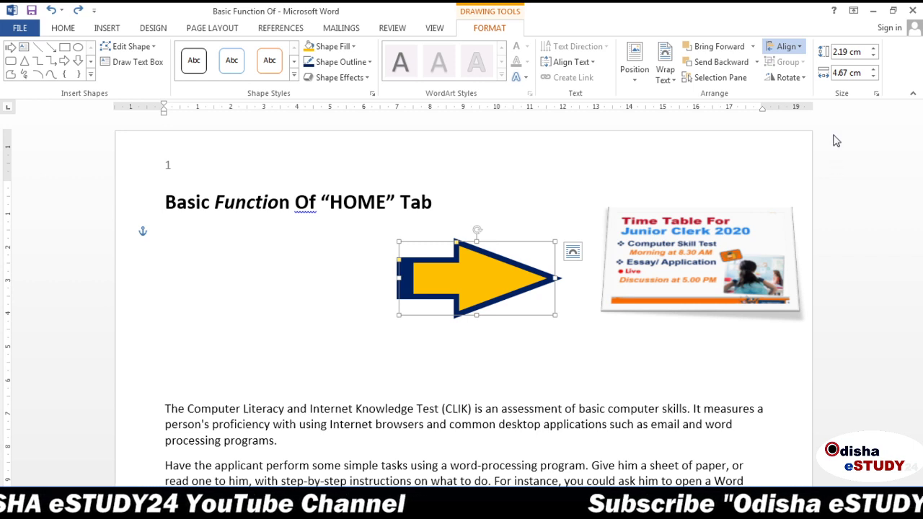
key(Left)
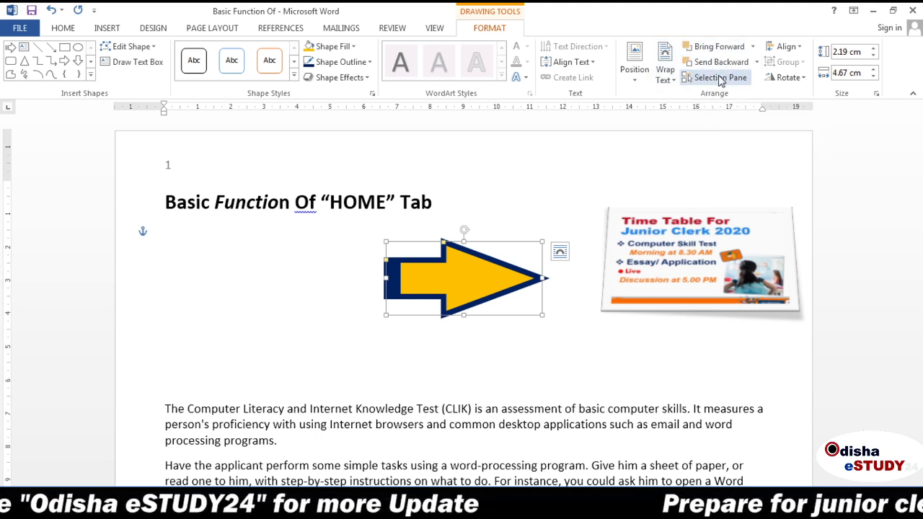
Step: Drag the yellow arrow down onto the first paragraph
drag(473, 264, 468, 409)
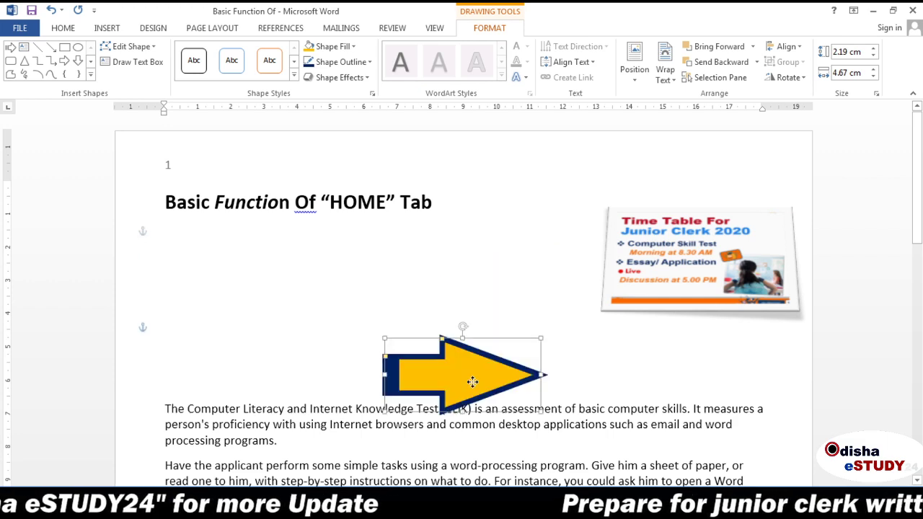
click(522, 336)
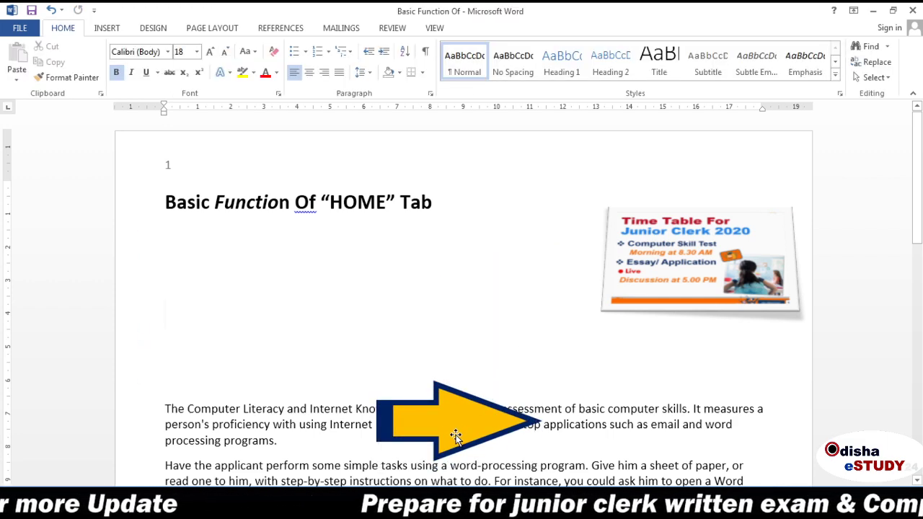
scroll(456, 435, down, 1)
scroll(456, 435, down, 2)
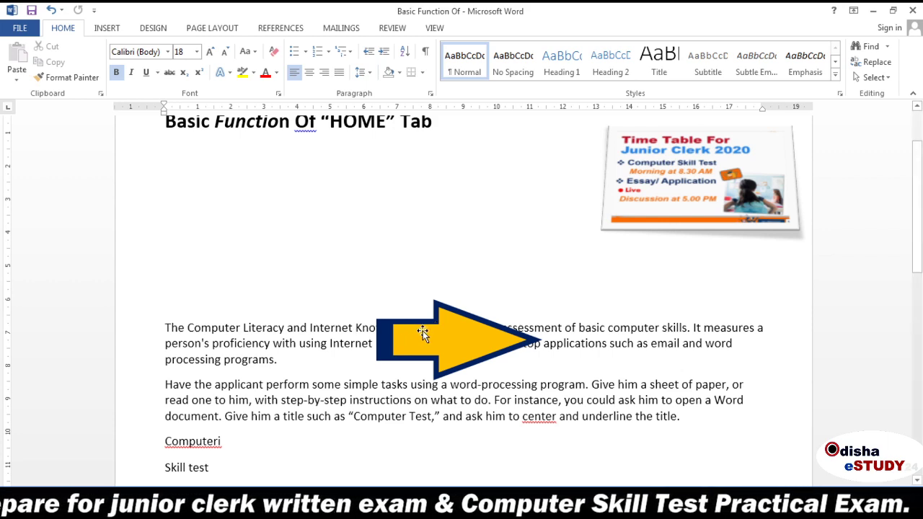
Step: Send the arrow behind the text and shift it right over the first paragraph
click(422, 331)
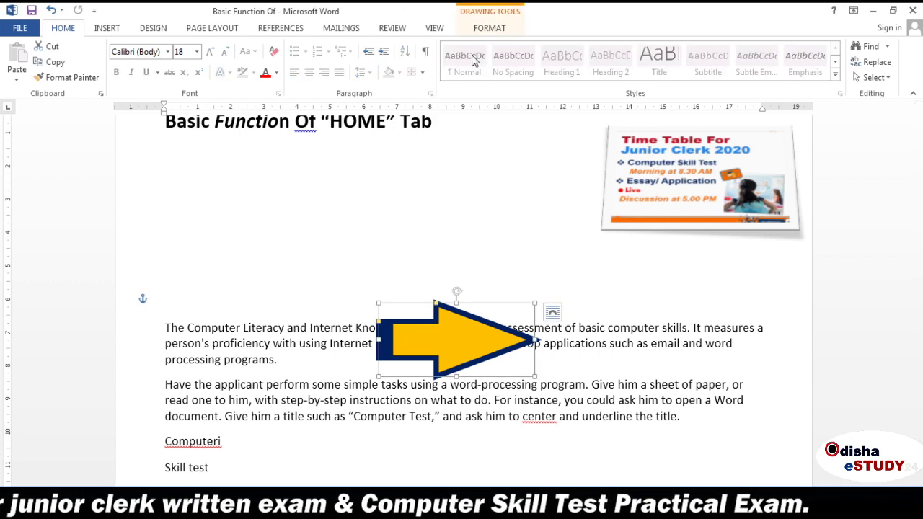
click(490, 28)
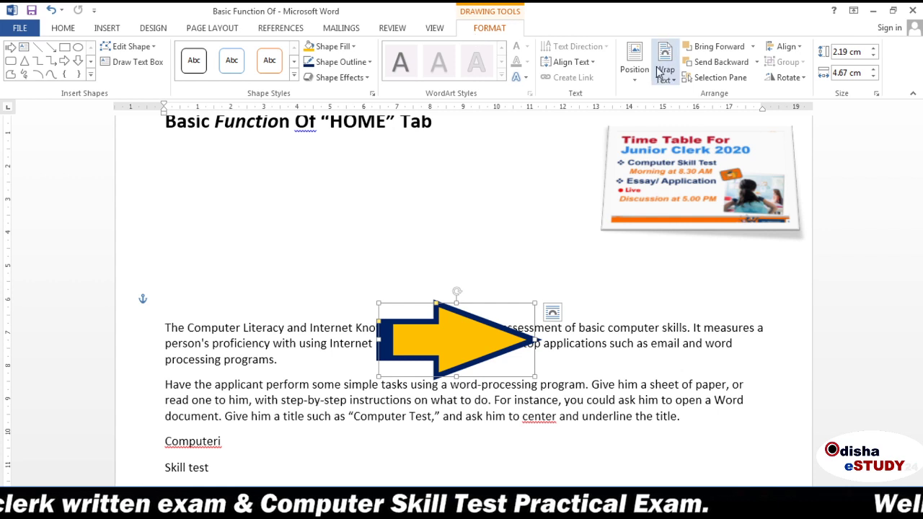
click(743, 64)
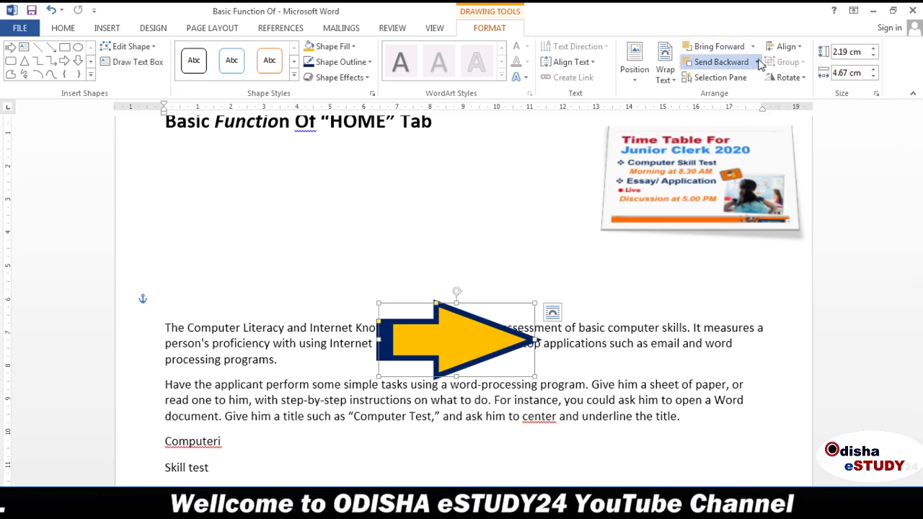
click(755, 63)
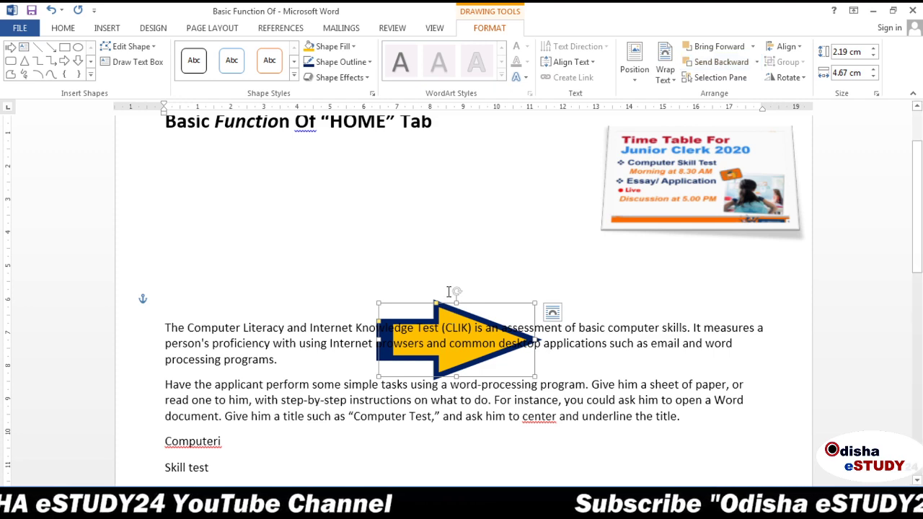
mouse_move(447, 311)
mouse_down()
mouse_move(450, 278)
mouse_move(646, 309)
mouse_move(551, 303)
mouse_up()
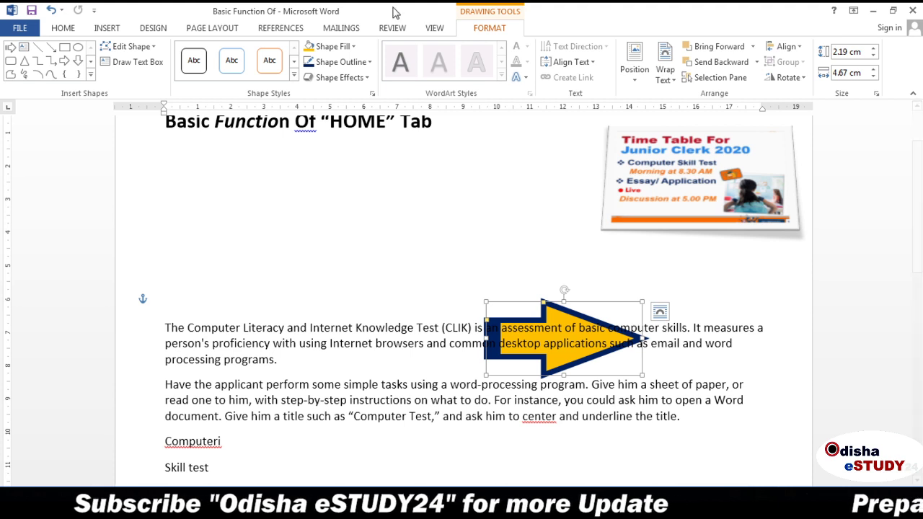
click(107, 29)
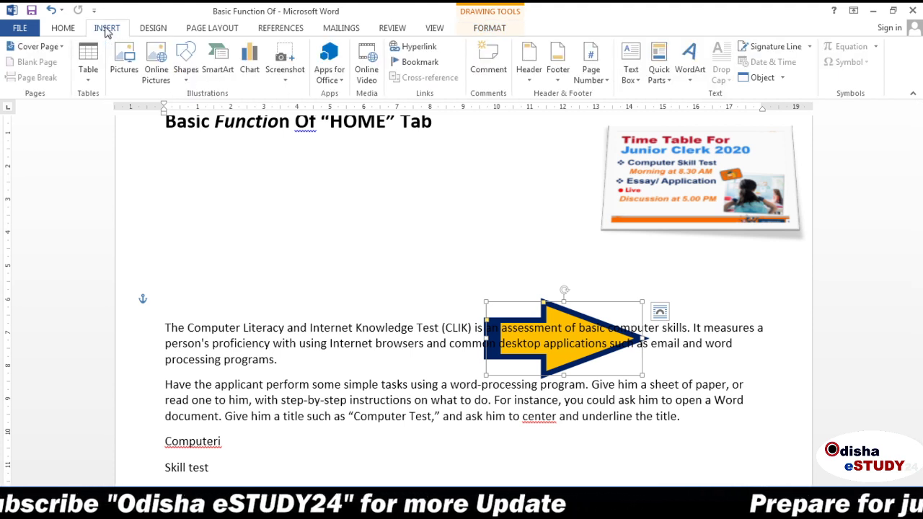
click(256, 165)
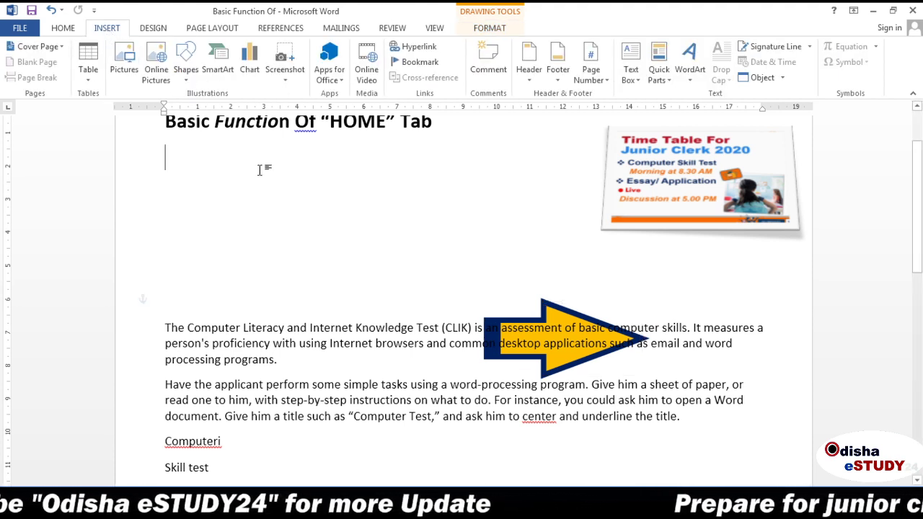
click(219, 63)
click(274, 194)
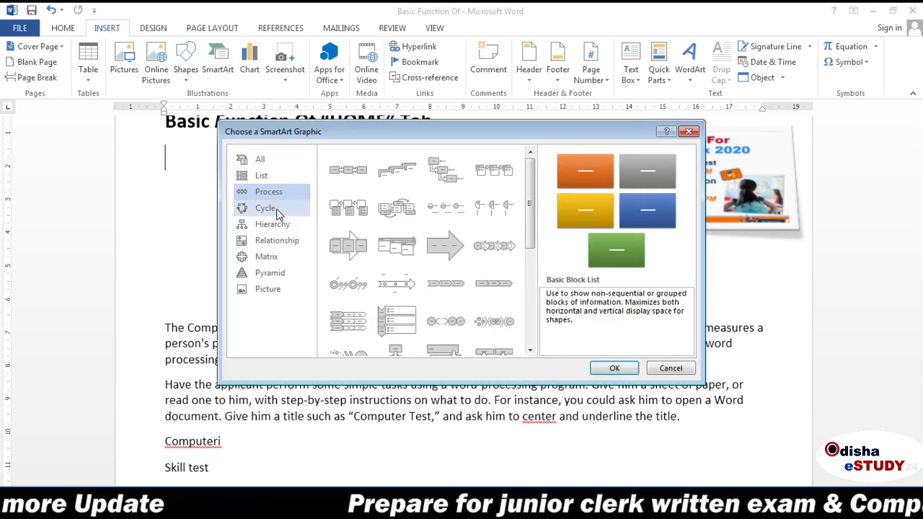
click(278, 209)
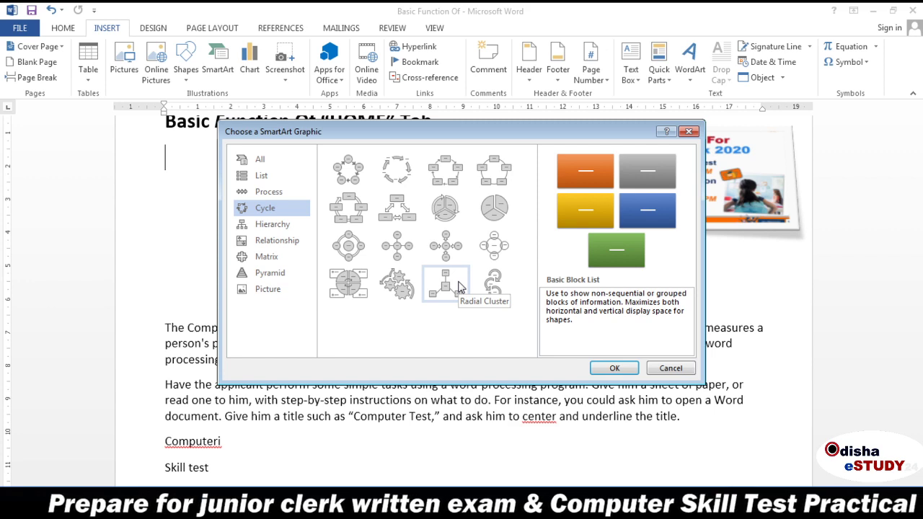
click(458, 287)
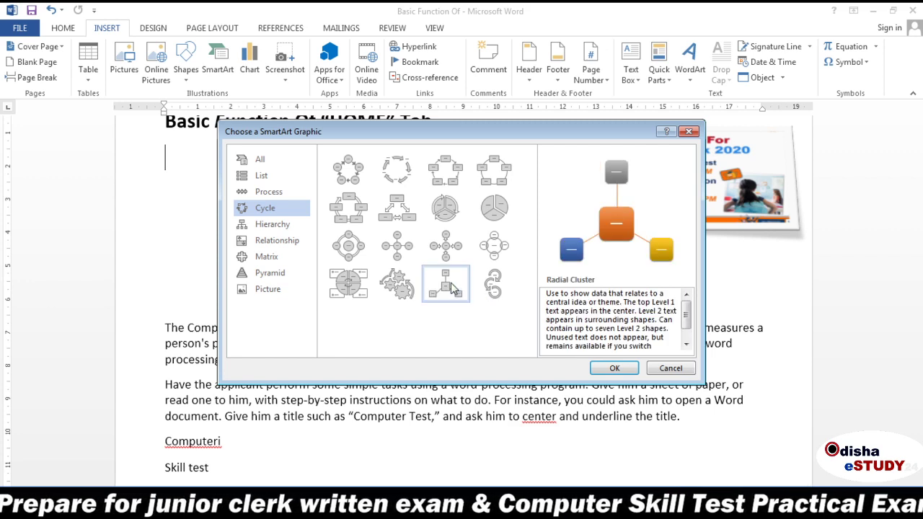
click(611, 368)
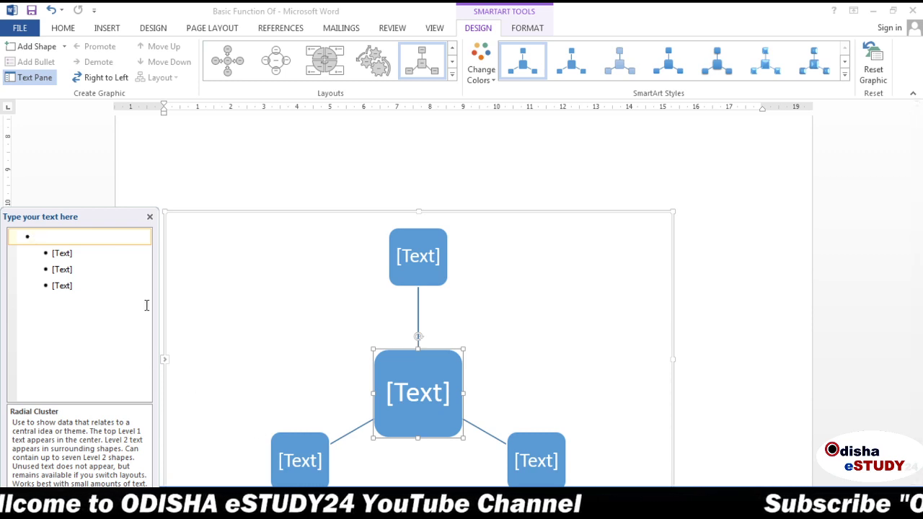
click(150, 218)
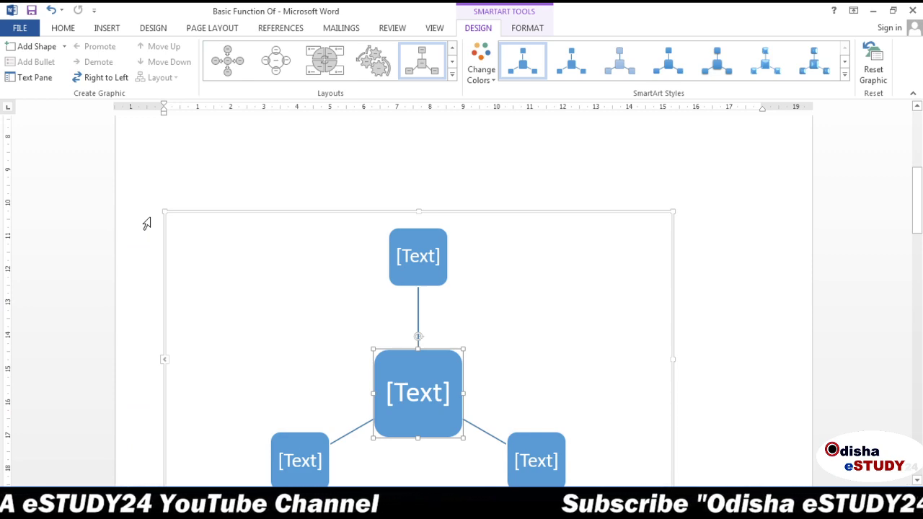
key(ctrl+z)
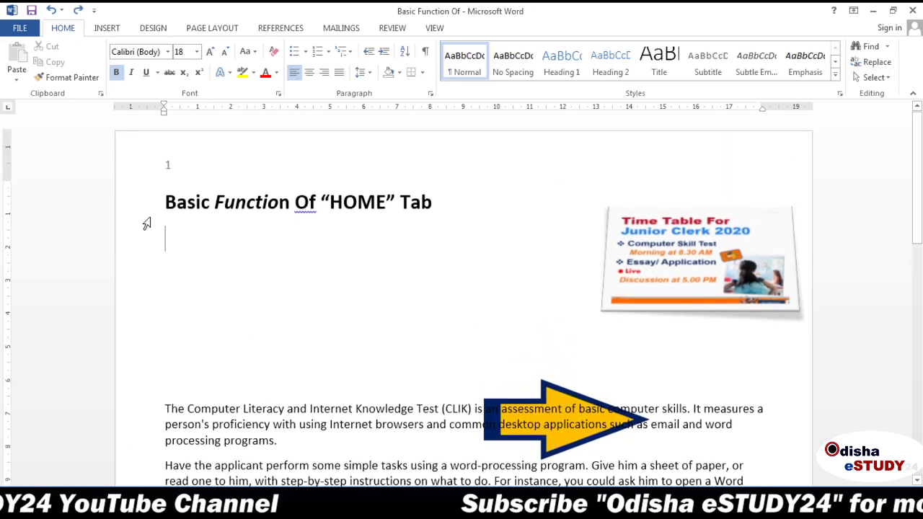
Step: Open the Insert Chart dialog, preview the Line, Pie, Bar and Area types, then return to Clustered Column
click(109, 30)
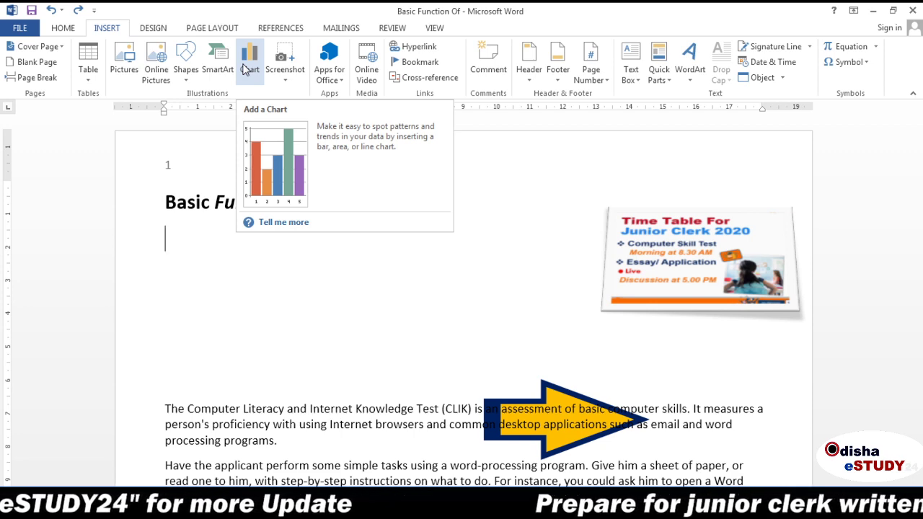
click(245, 69)
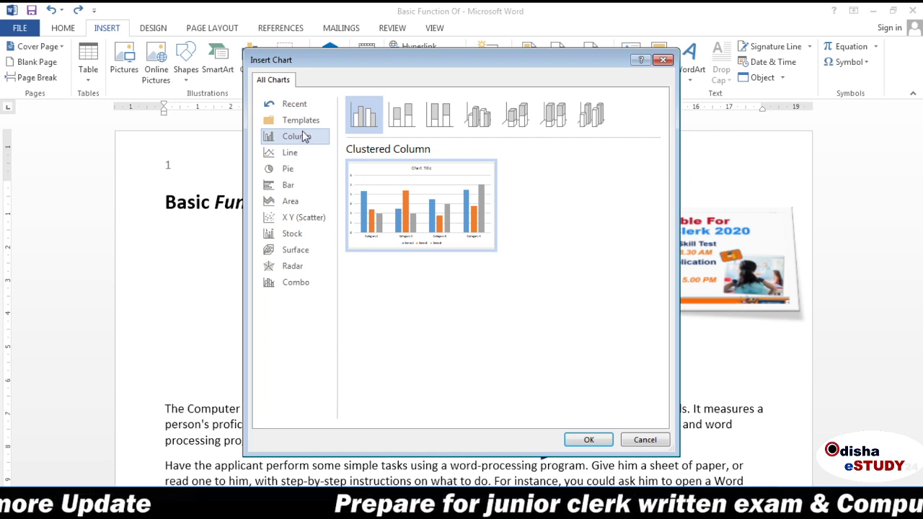
click(304, 152)
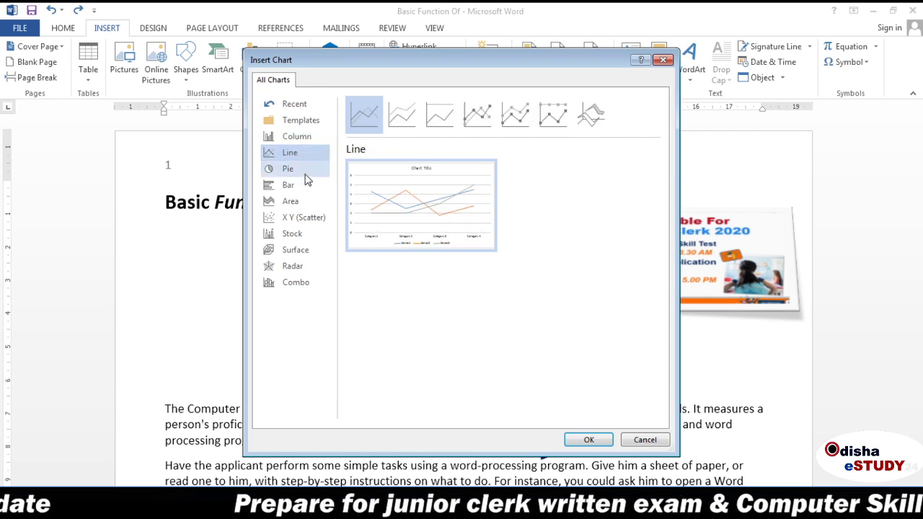
click(305, 171)
click(305, 188)
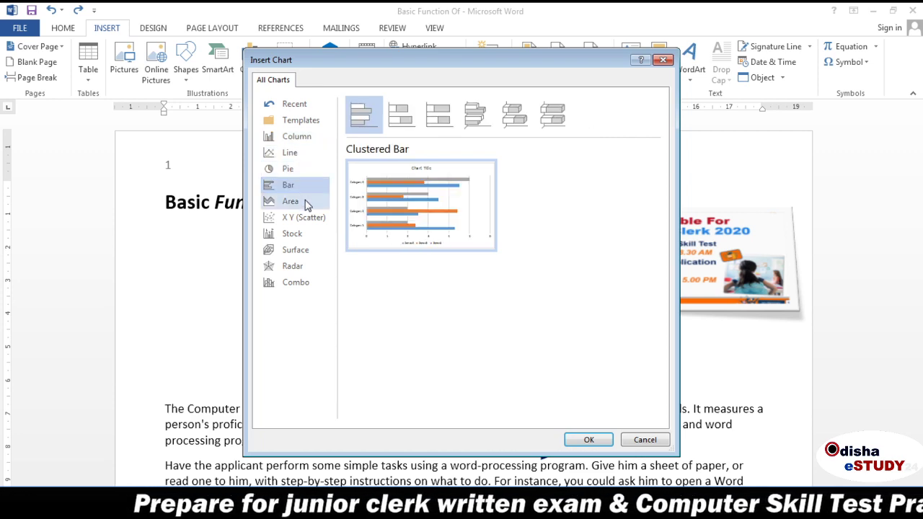
click(308, 207)
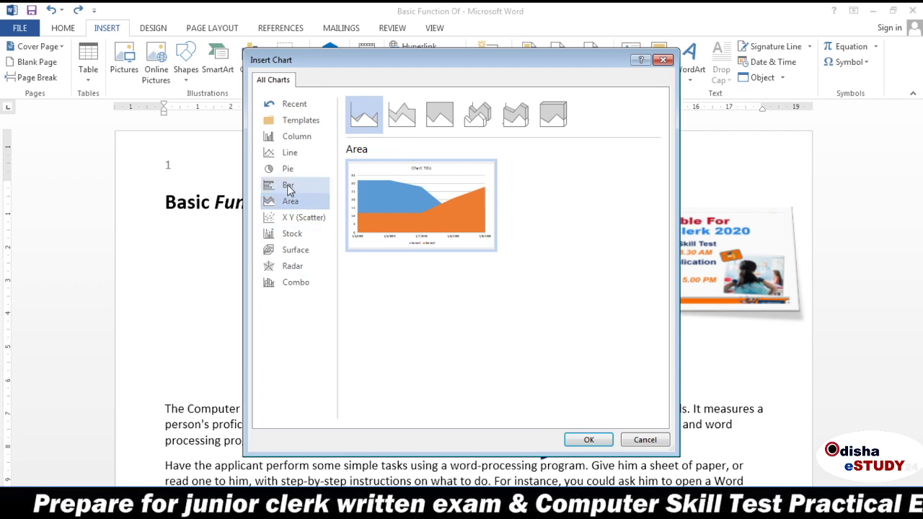
click(312, 189)
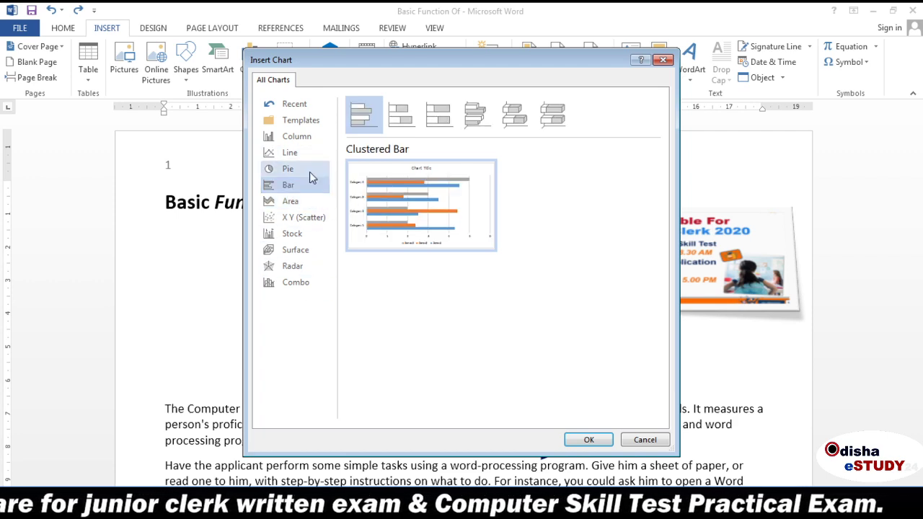
click(309, 139)
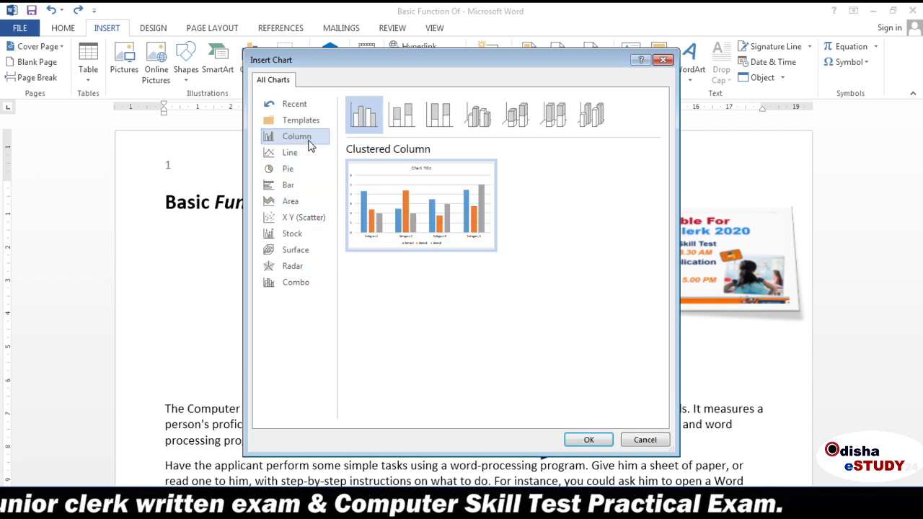
Step: Insert a clustered column chart, close its data sheet, browse the chart styles, then discard the chart
click(590, 440)
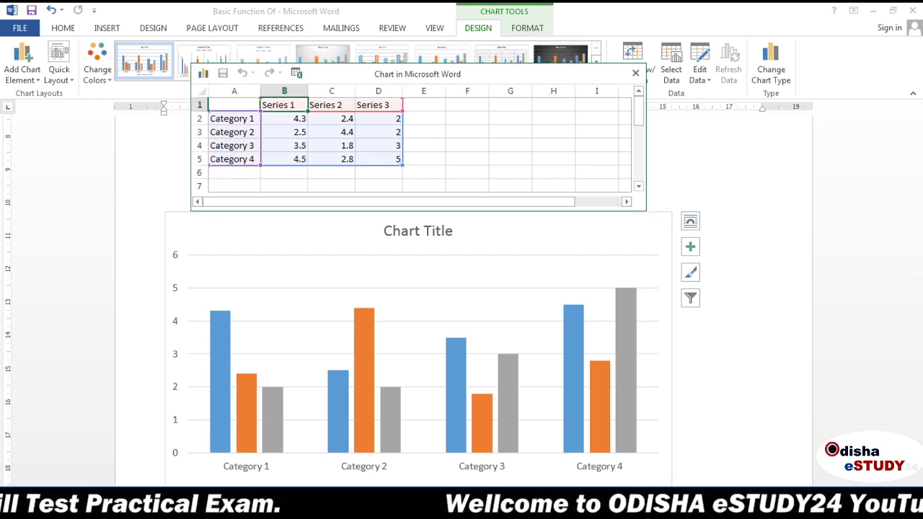
drag(418, 73, 413, 130)
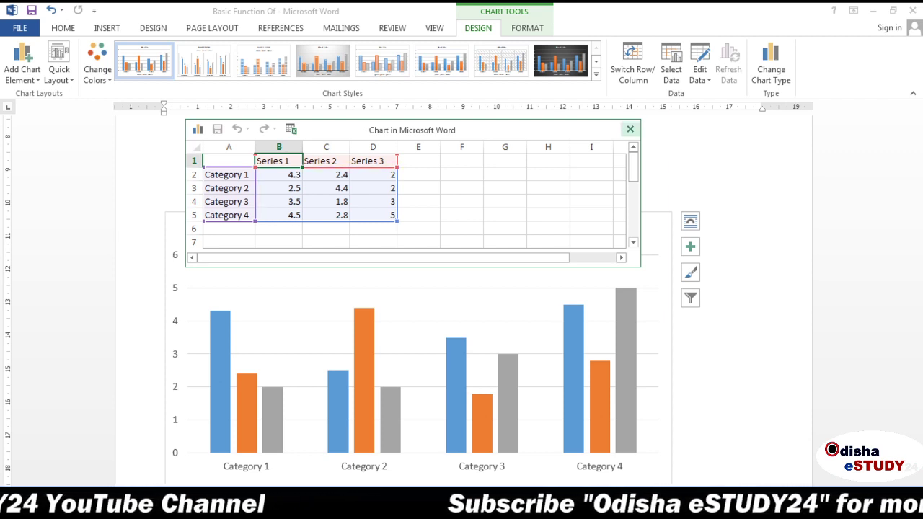
click(630, 129)
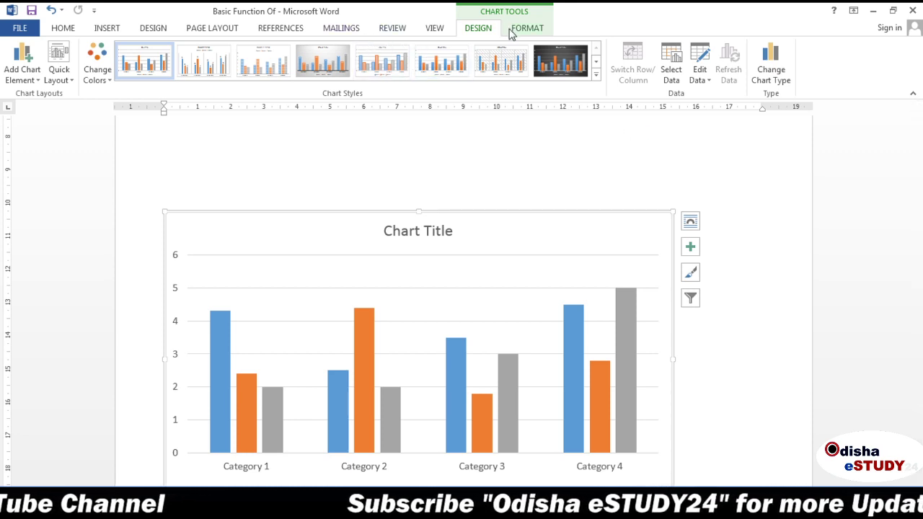
click(596, 75)
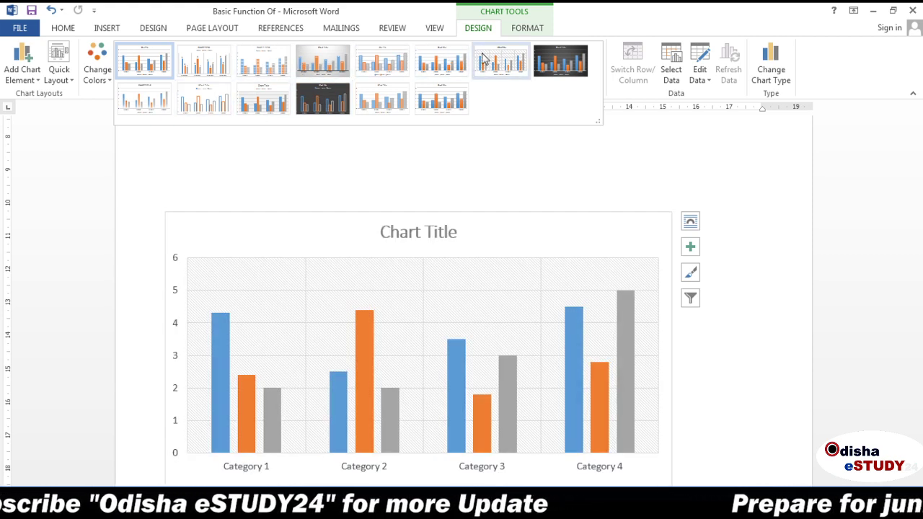
click(614, 127)
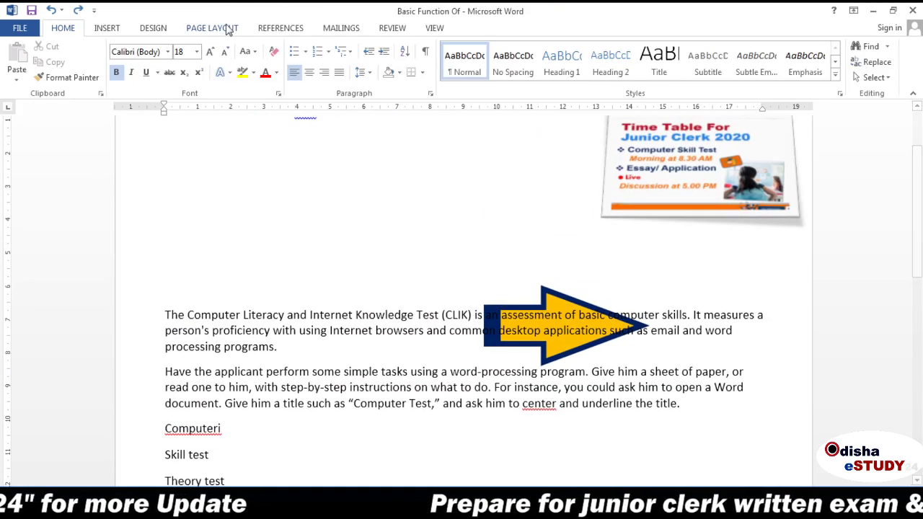
Step: Select the word 'Computer' at the start of the first paragraph
click(112, 31)
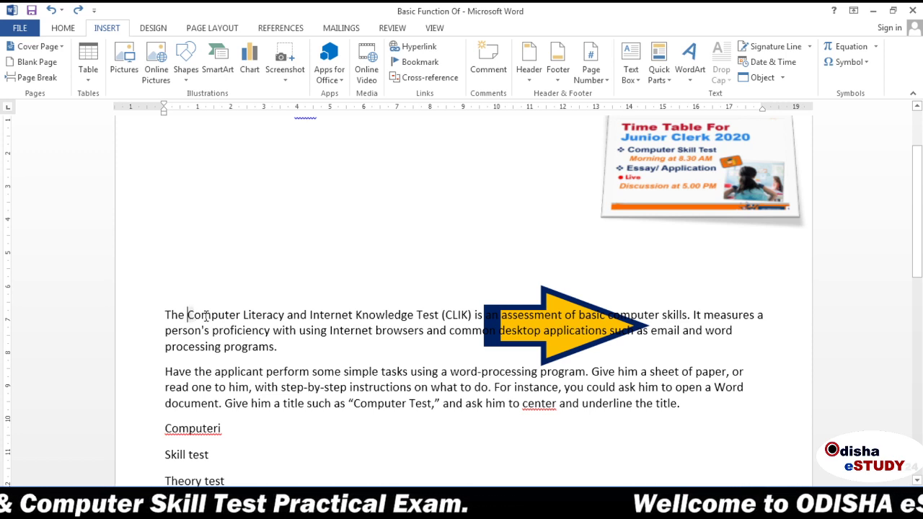
drag(189, 315, 240, 318)
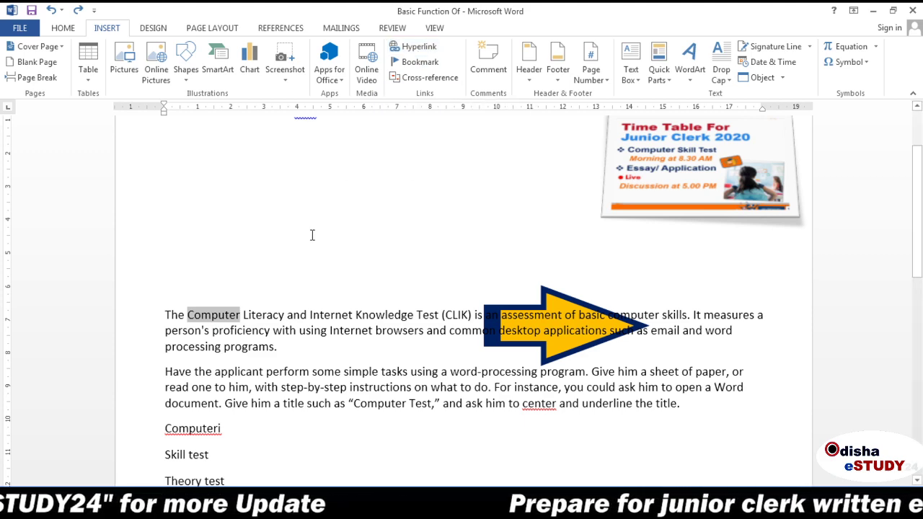
Step: Hyperlink 'Computer' to the 22.jpg image on the desktop with Ctrl+K
key(ctrl+k)
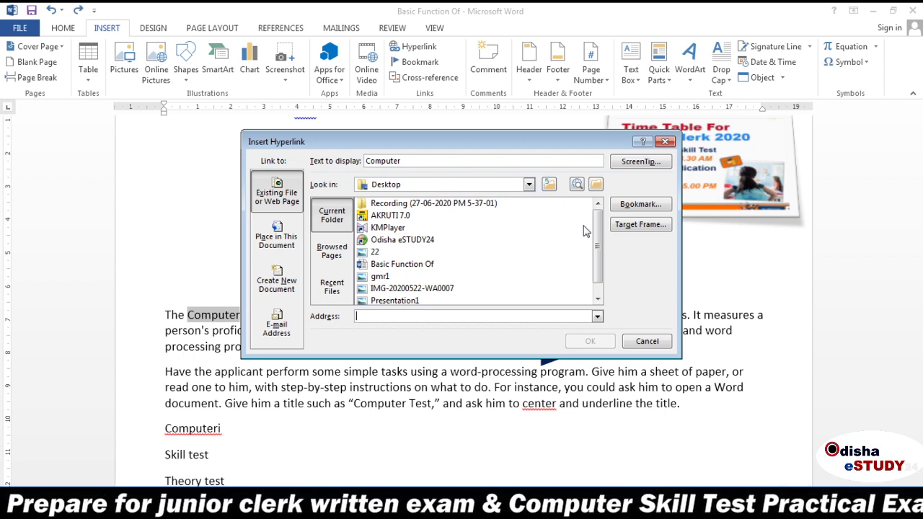
drag(598, 240, 598, 263)
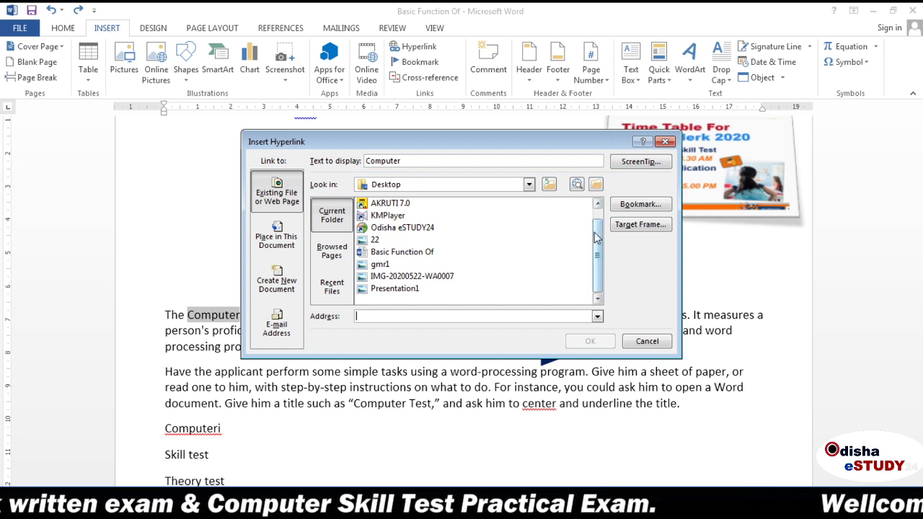
drag(596, 238, 600, 253)
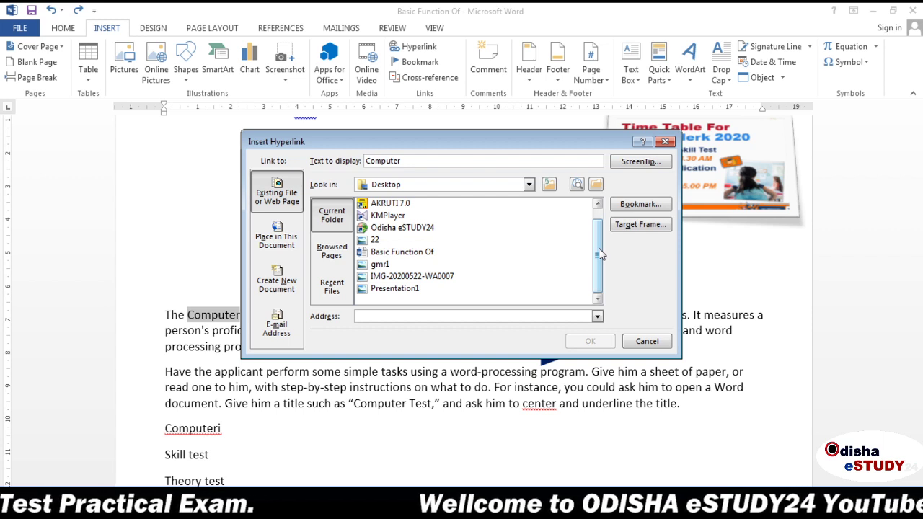
click(371, 244)
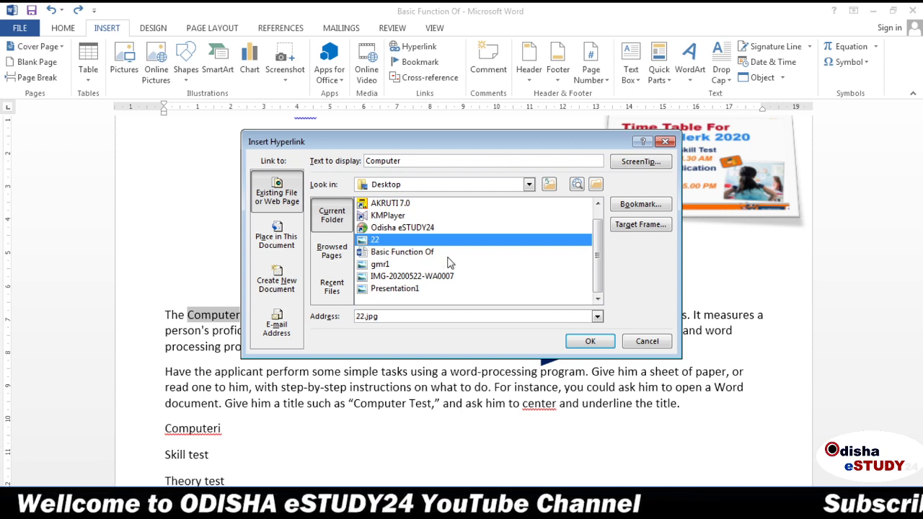
click(587, 341)
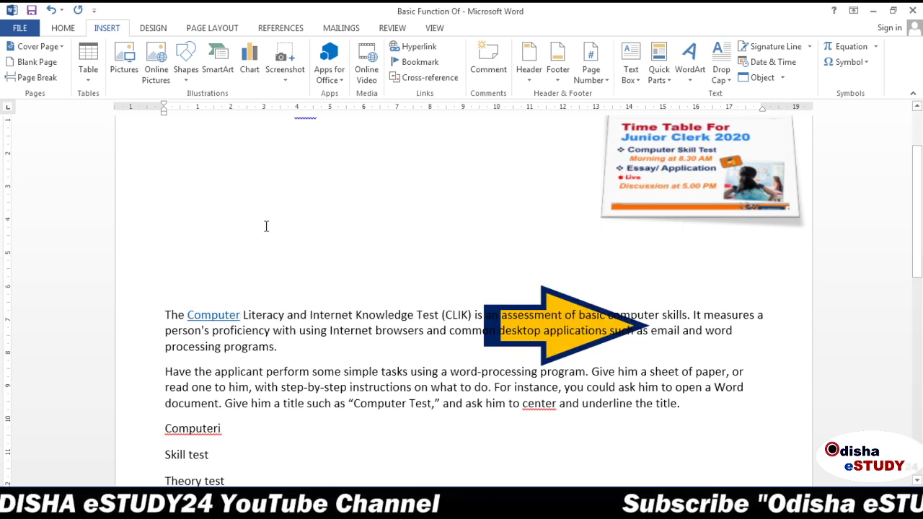
Step: Follow the 'Computer' link to open 22.jpg
mouse_move(230, 317)
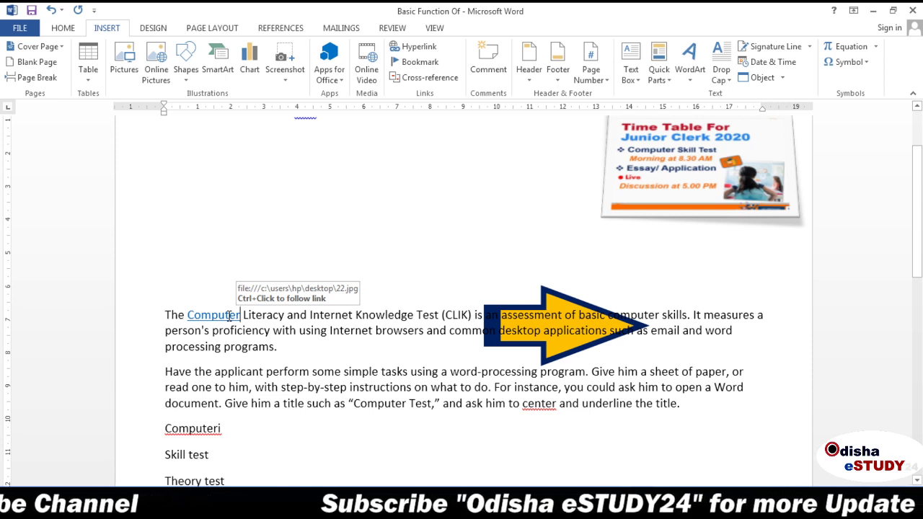
click(345, 212)
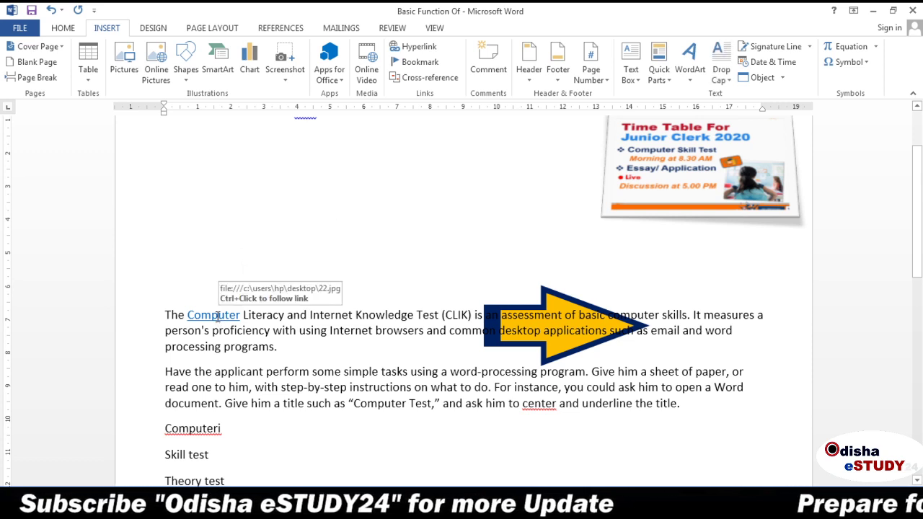
click(217, 317)
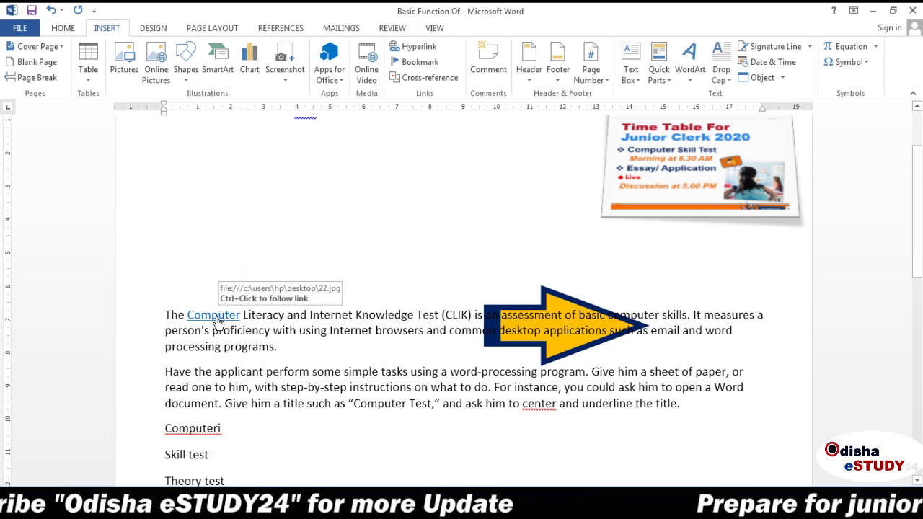
ctrl+click(217, 318)
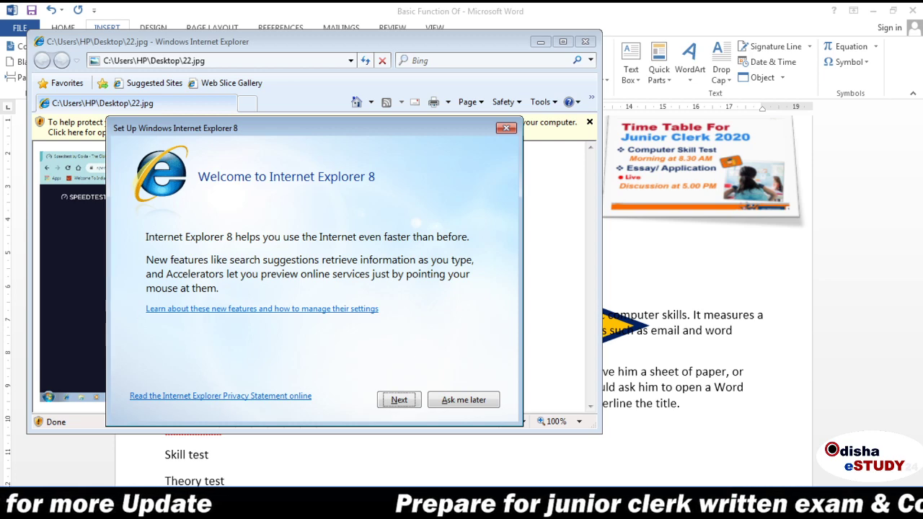
Step: View the 22.jpg screenshot in maximized Internet Explorer, then close the browser and all its tabs
click(505, 127)
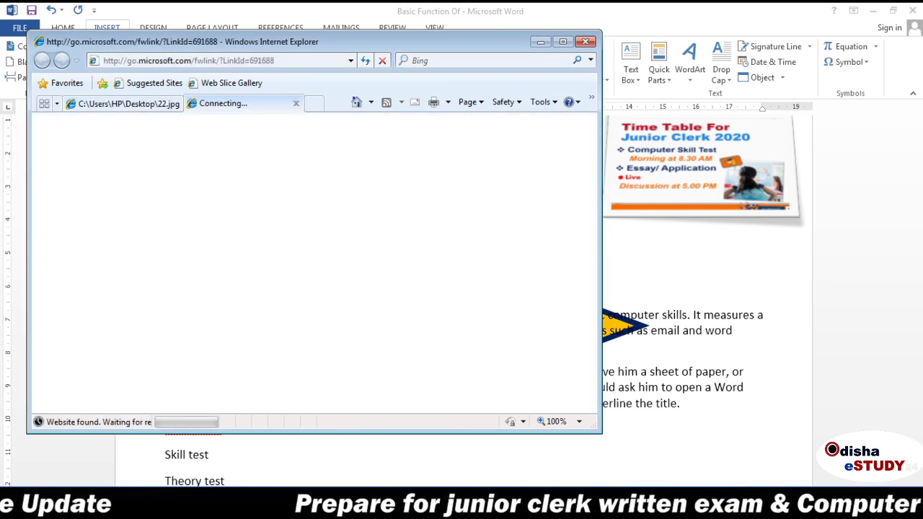
click(563, 41)
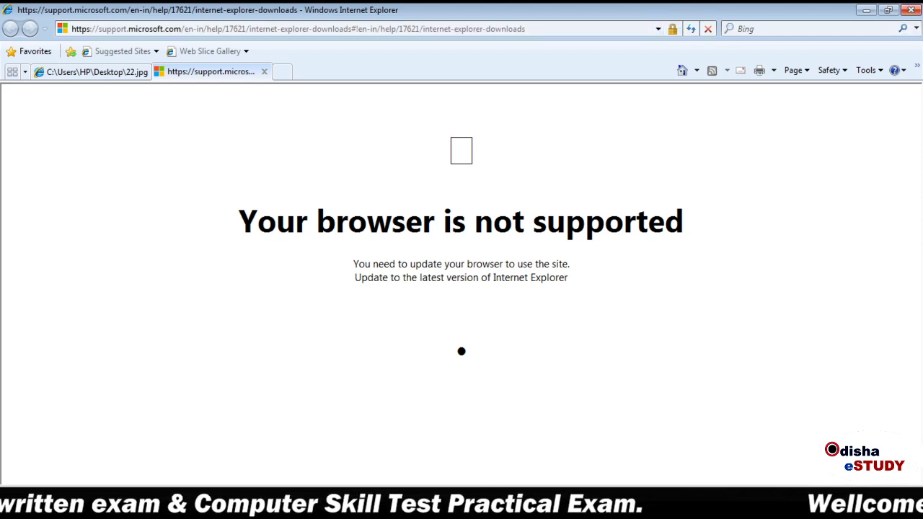
click(90, 71)
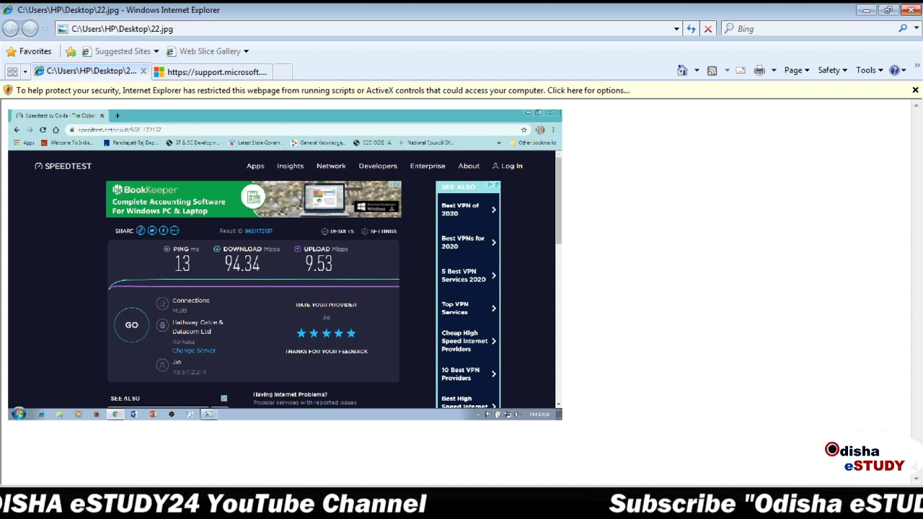
click(911, 9)
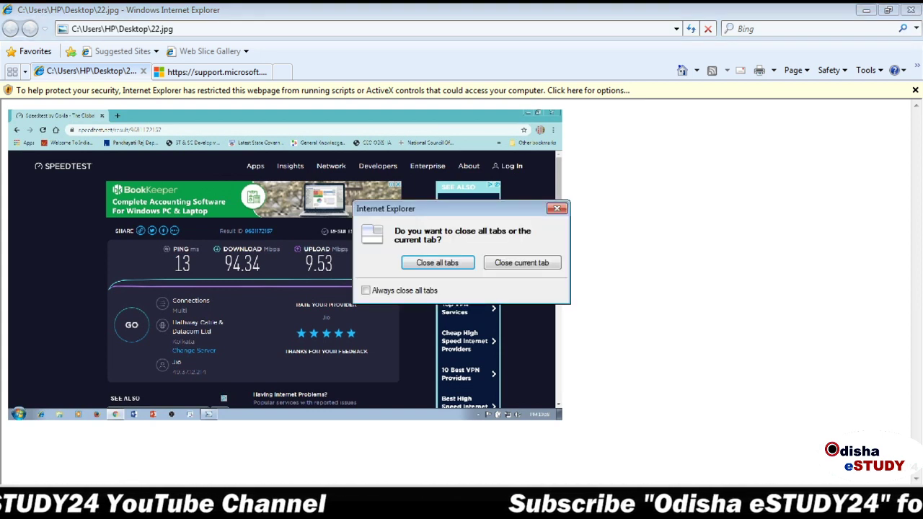
key(Return)
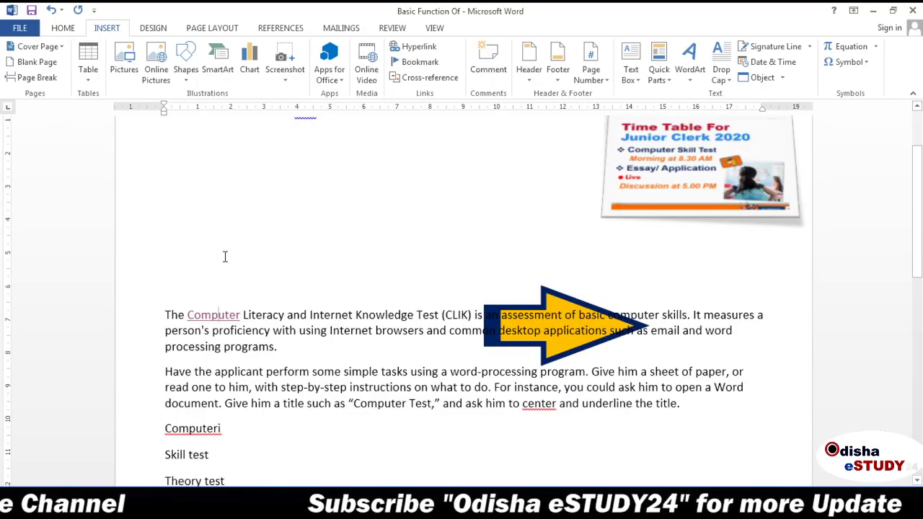
Step: Bring up the Time Table picture's formatting options, then select the whole heading line
mouse_move(221, 315)
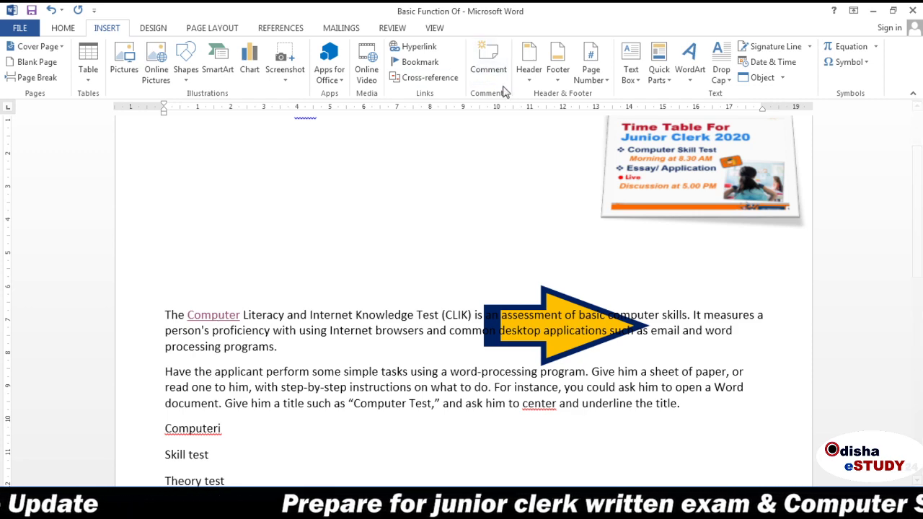
click(618, 150)
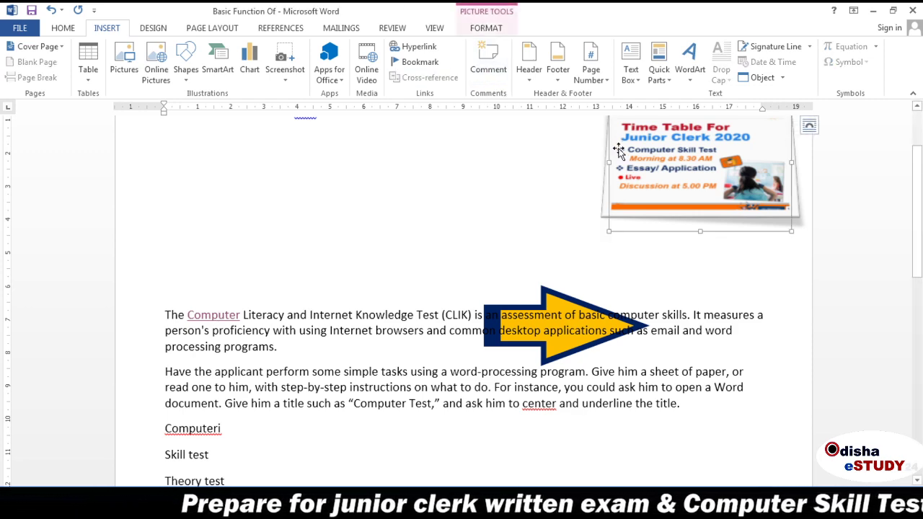
double_click(618, 150)
click(243, 243)
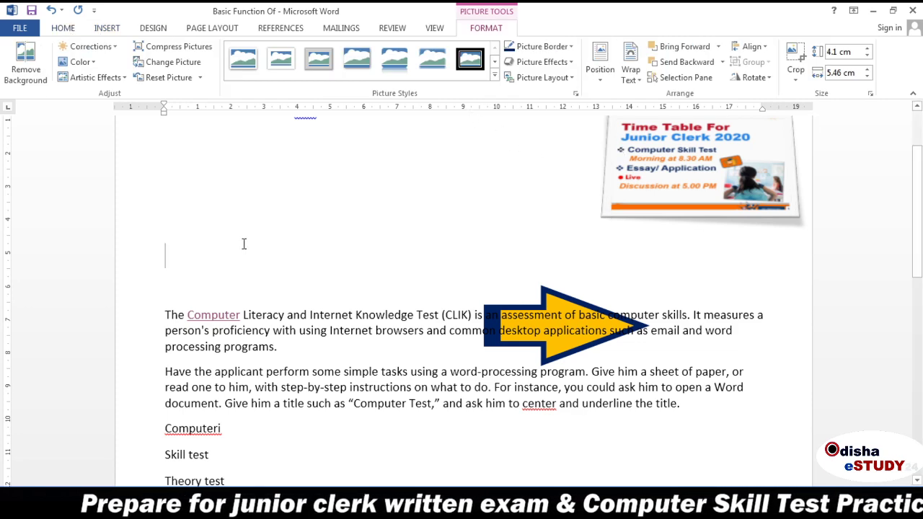
click(106, 29)
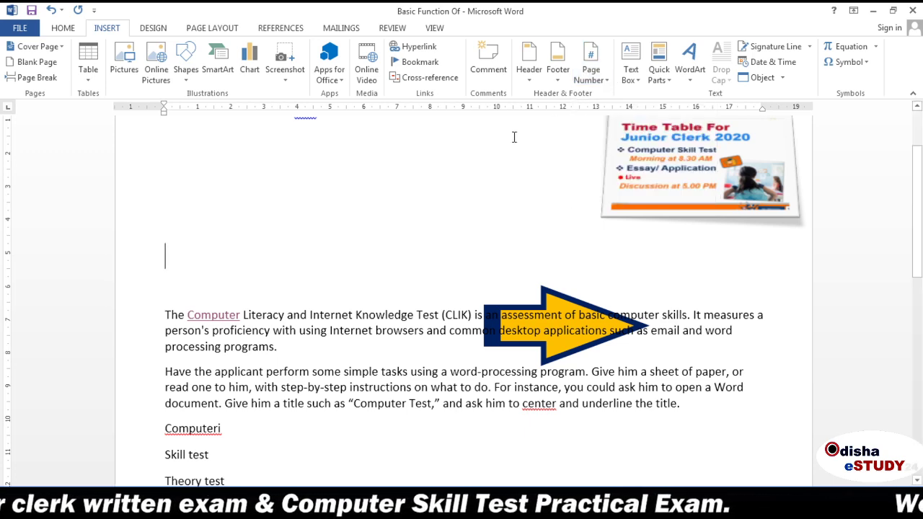
scroll(918, 242, up, 2)
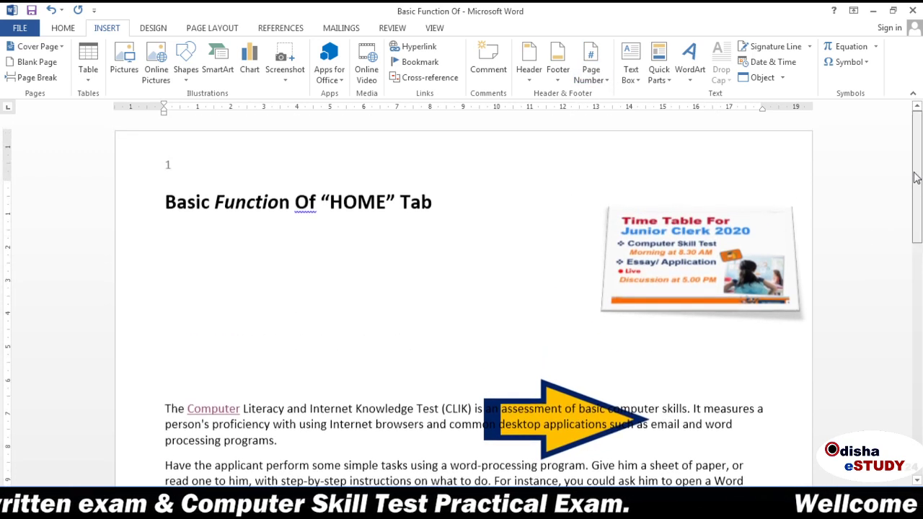
click(166, 170)
click(173, 171)
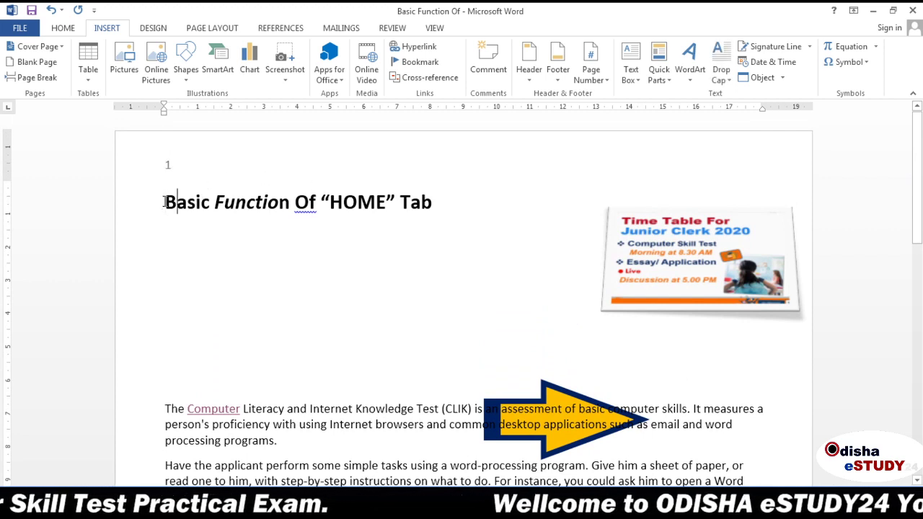
drag(166, 202, 454, 205)
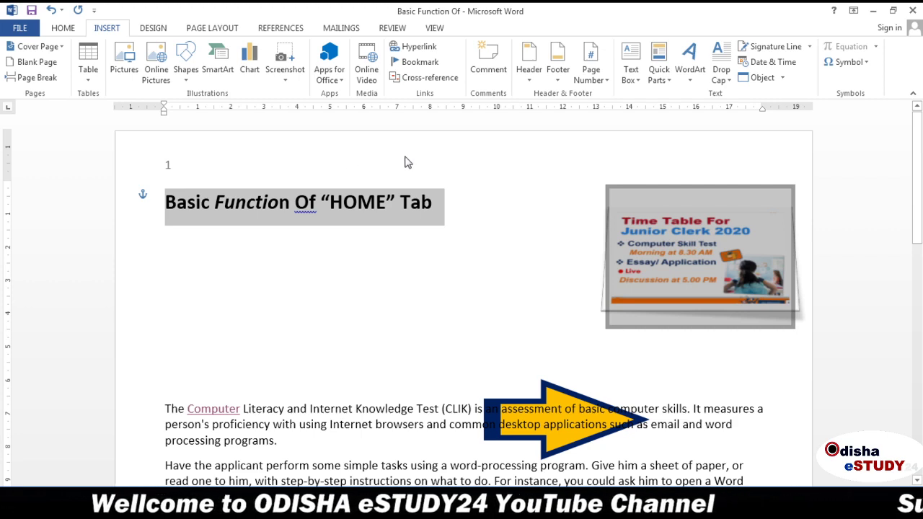
Step: Nudge the Time Table picture down three steps beside the first paragraph
click(677, 246)
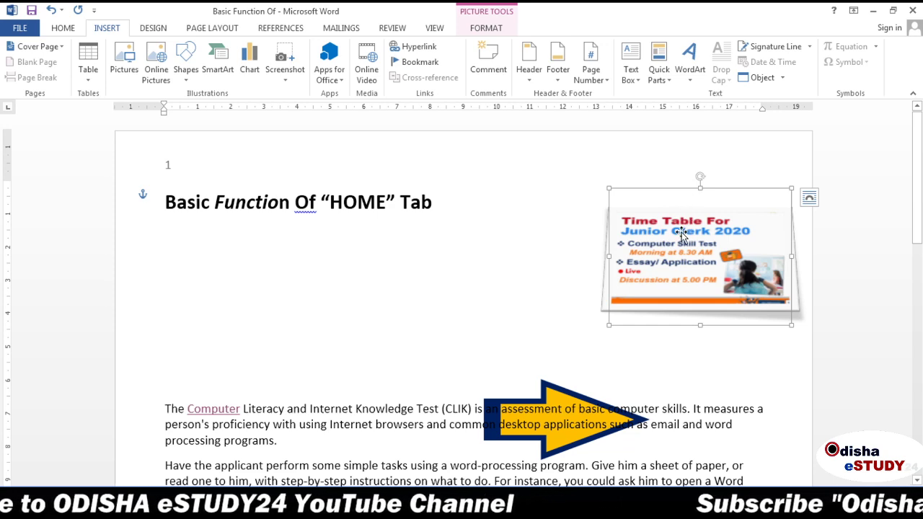
key(Down)
key(Down)
key(Down)
key(Down)
key(Down)
key(Down)
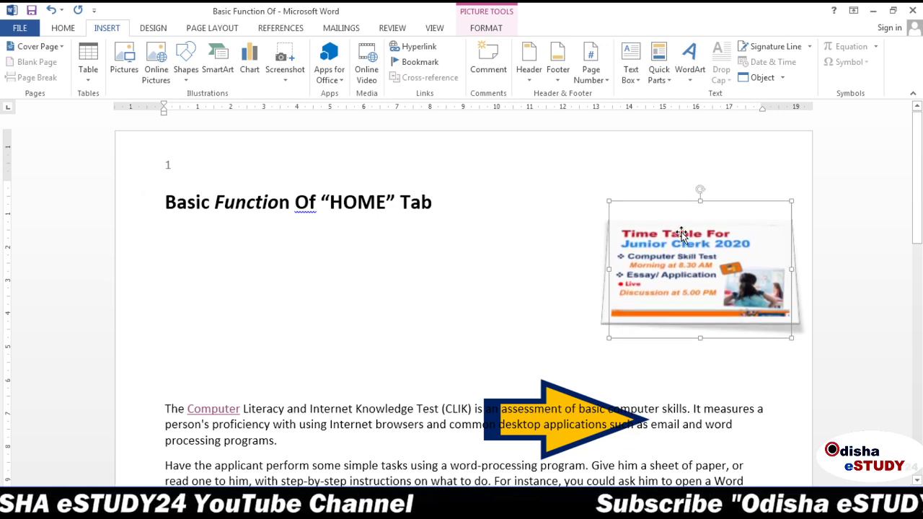
key(Down)
key(Down)
key(Down)
key(Down)
key(Down)
key(Down)
key(Down)
key(Down)
key(Down)
key(Down)
key(Down)
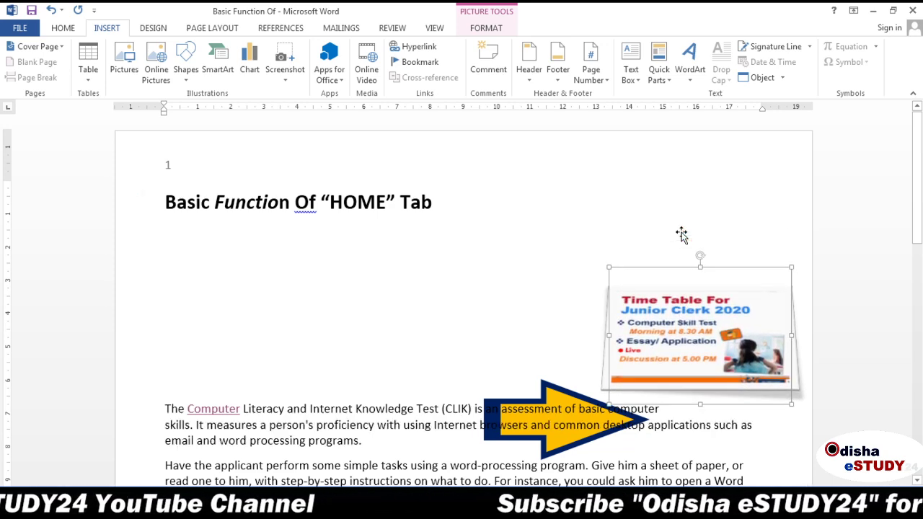
key(Down)
key(Down)
key(Down)
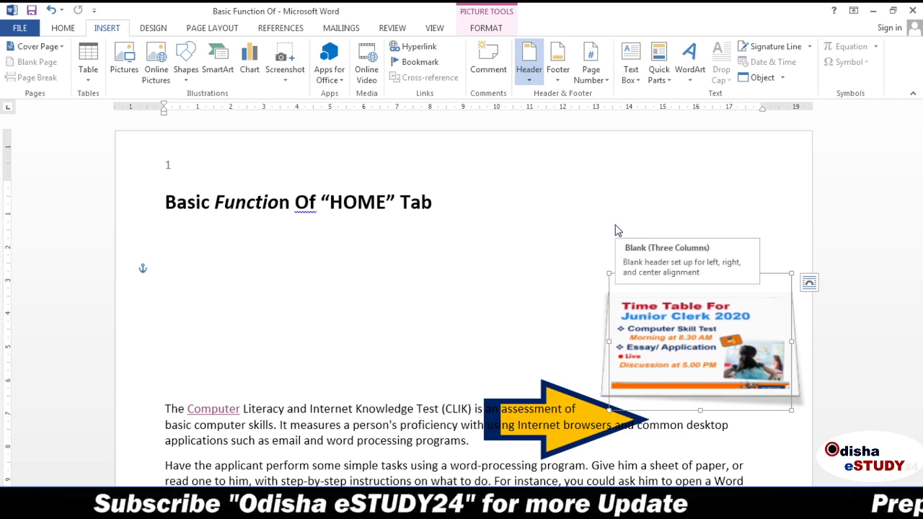
Step: Add a blank header and replace its 'PAGE NO' text with the date 11/07/20
click(566, 149)
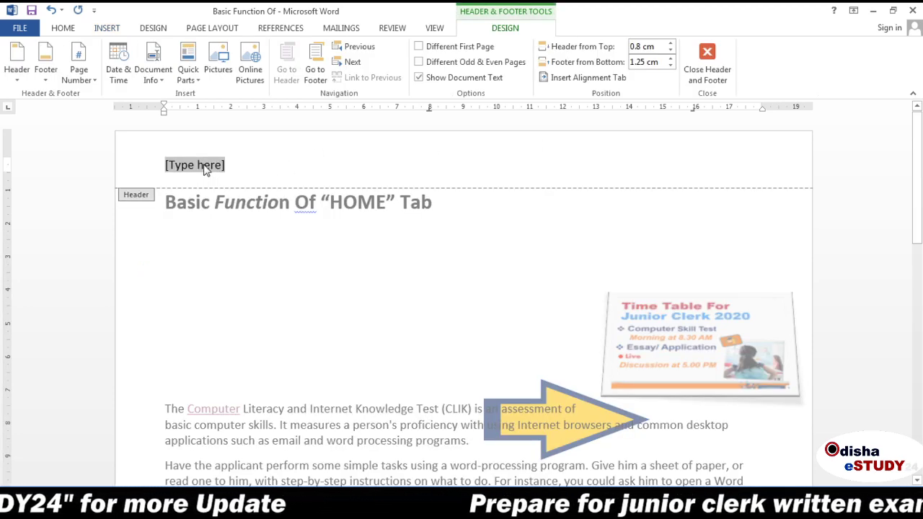
text(PAGE N)
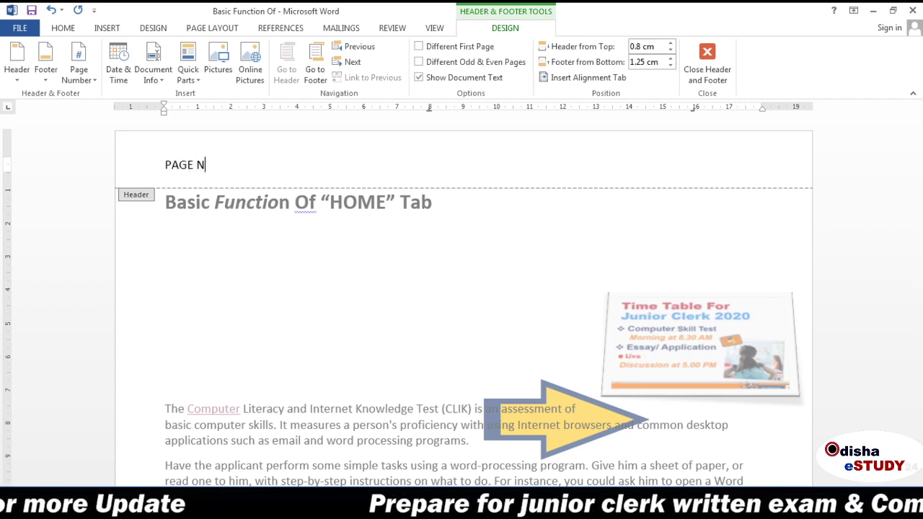
text(O)
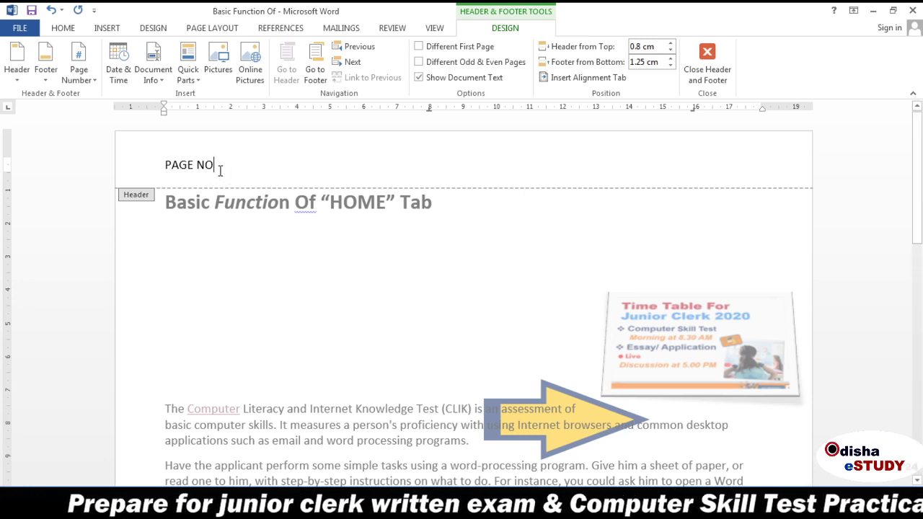
click(115, 173)
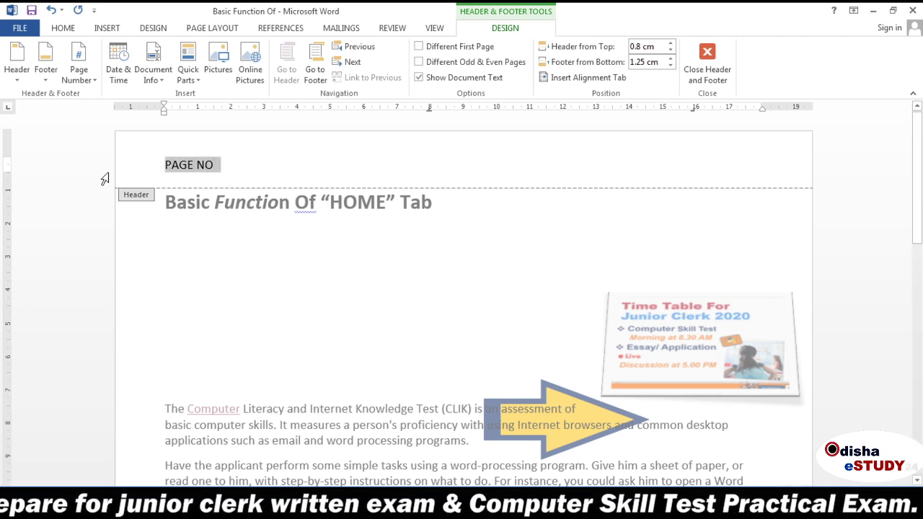
text(11/)
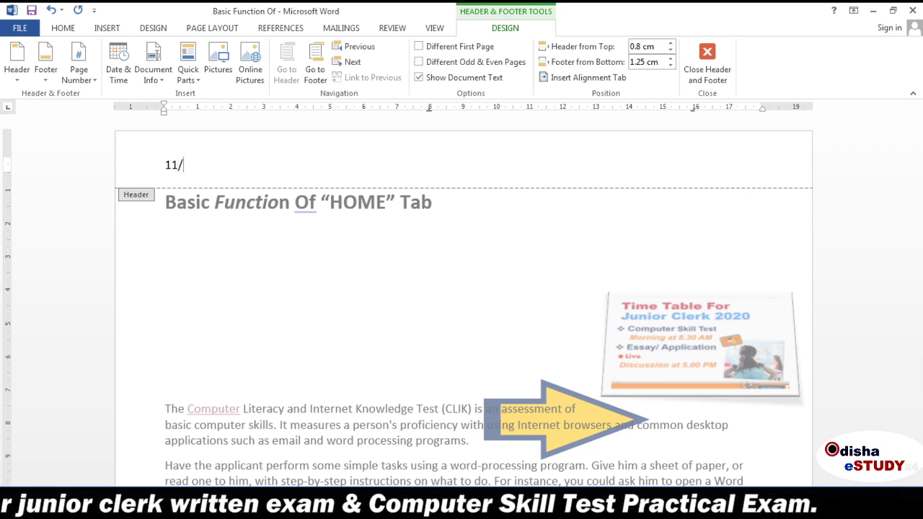
text(07/2)
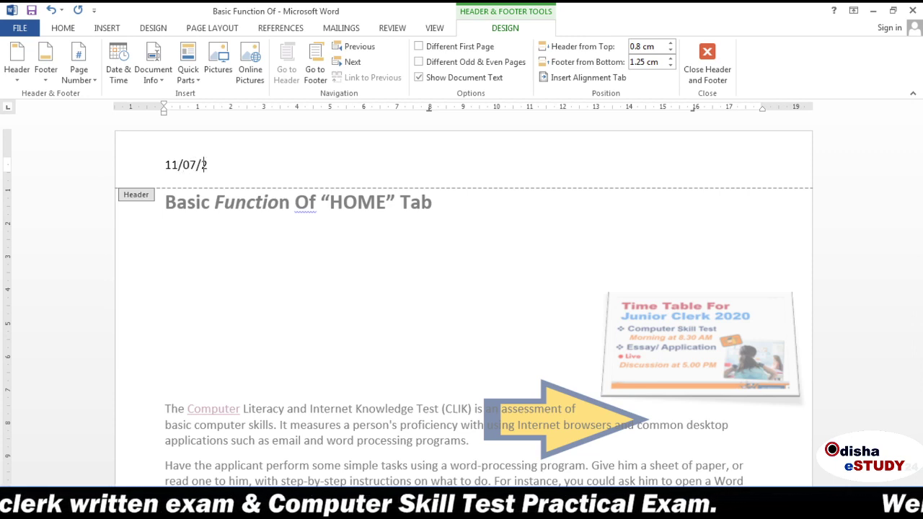
text(020)
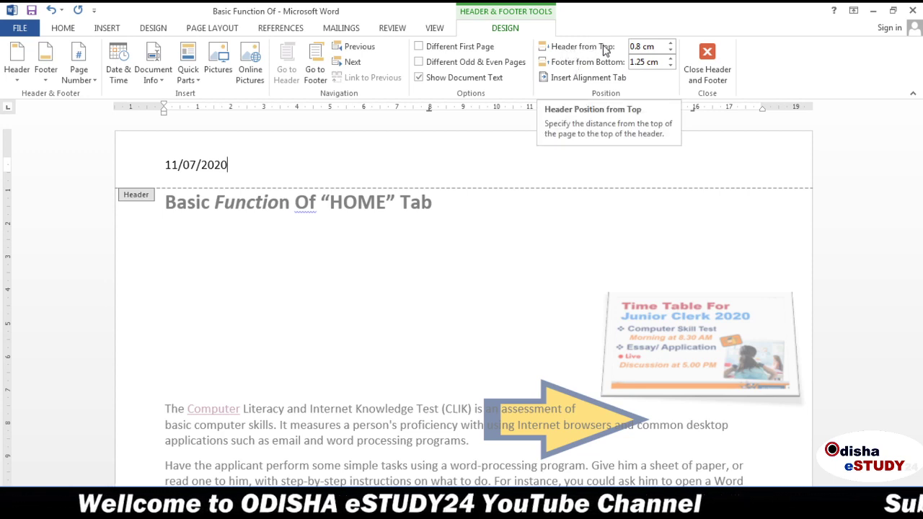
Step: Set Header from Top to 0.2 cm and close header editing
click(670, 46)
click(670, 46)
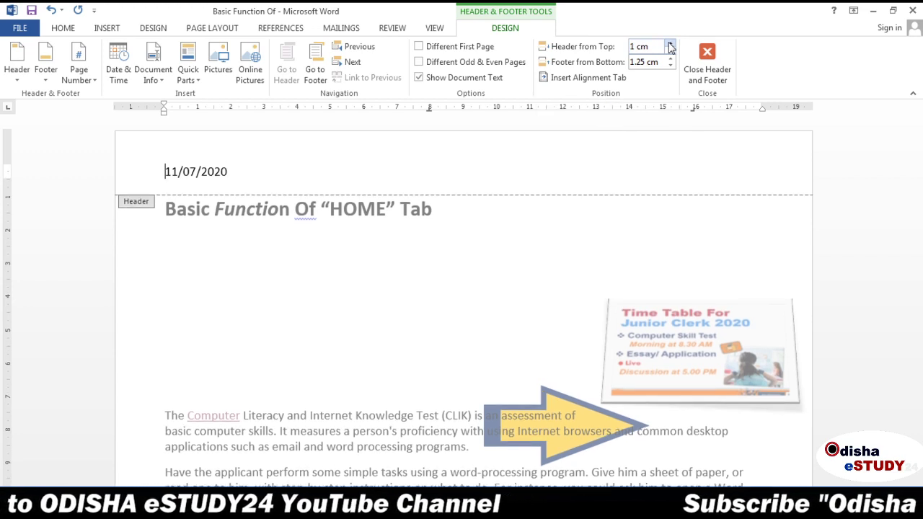
click(670, 47)
click(670, 46)
click(670, 46)
click(670, 46)
click(670, 46)
click(670, 46)
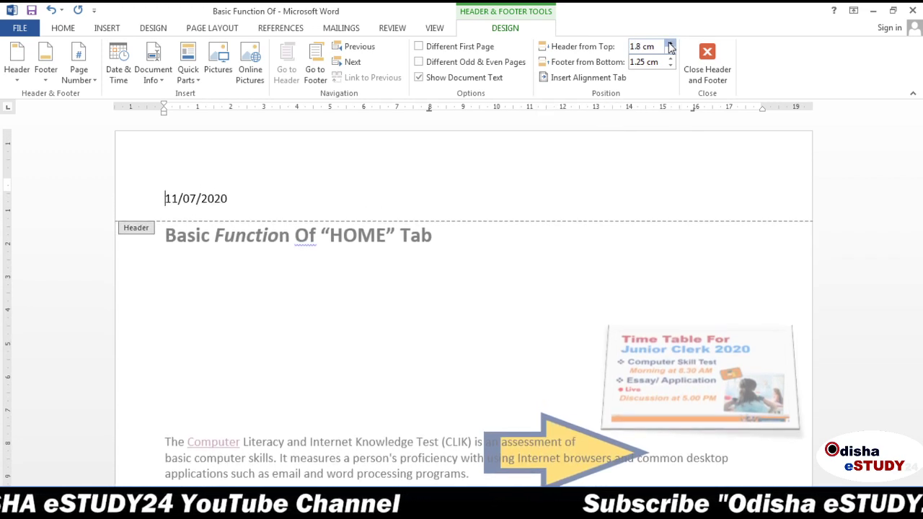
click(670, 46)
click(670, 46)
click(671, 53)
click(670, 53)
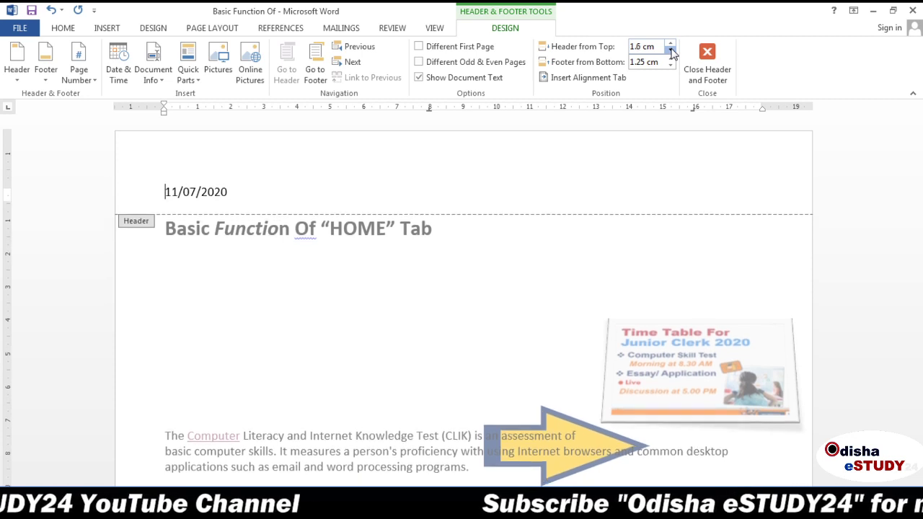
click(671, 54)
click(671, 53)
click(671, 53)
click(671, 54)
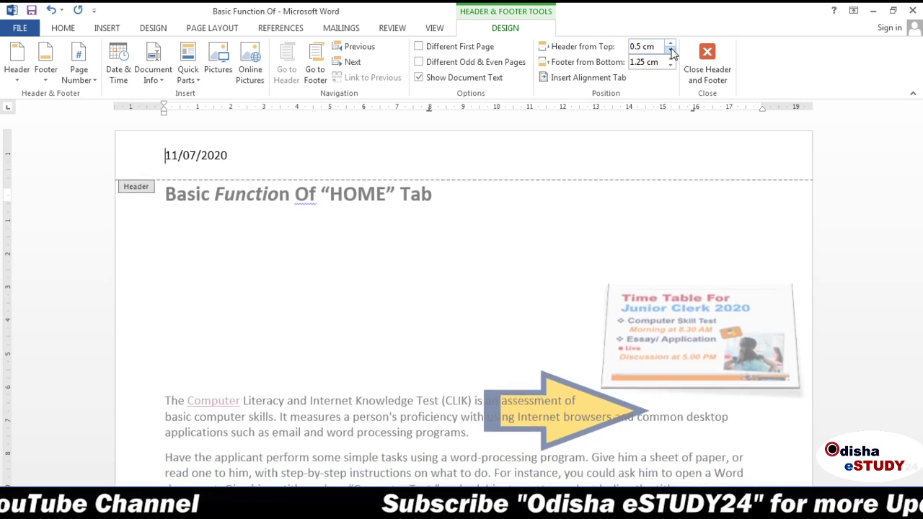
click(671, 54)
click(671, 54)
click(671, 53)
click(671, 54)
click(671, 54)
click(671, 54)
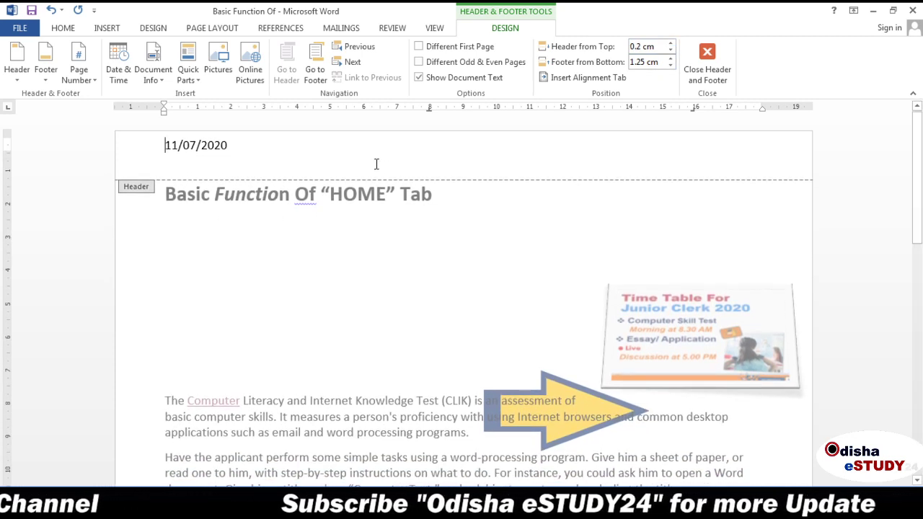
click(711, 71)
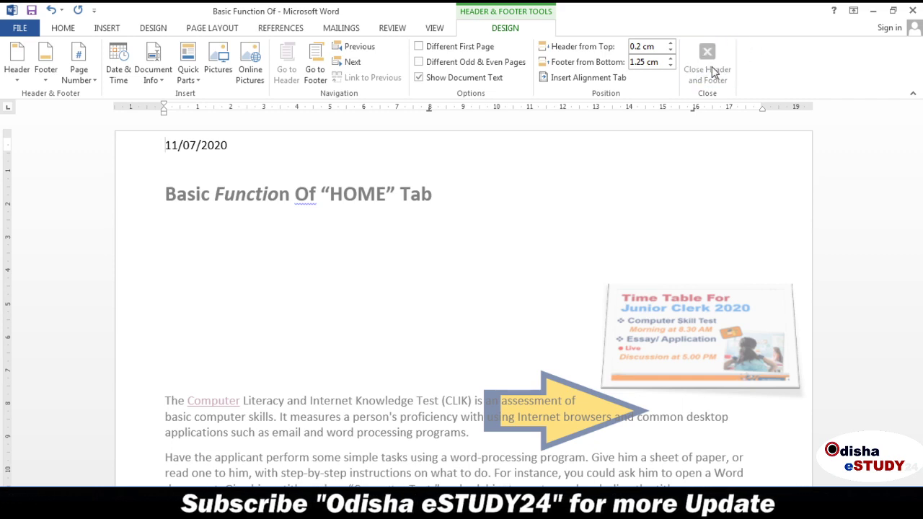
Step: Type 'Odisha estudy24' into the page footer, correcting the typos along the way
double_click(184, 187)
click(244, 323)
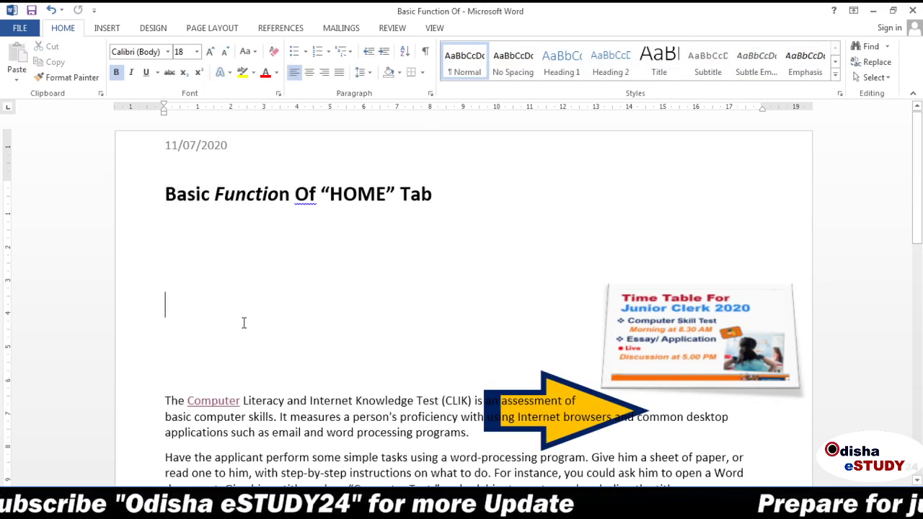
click(98, 29)
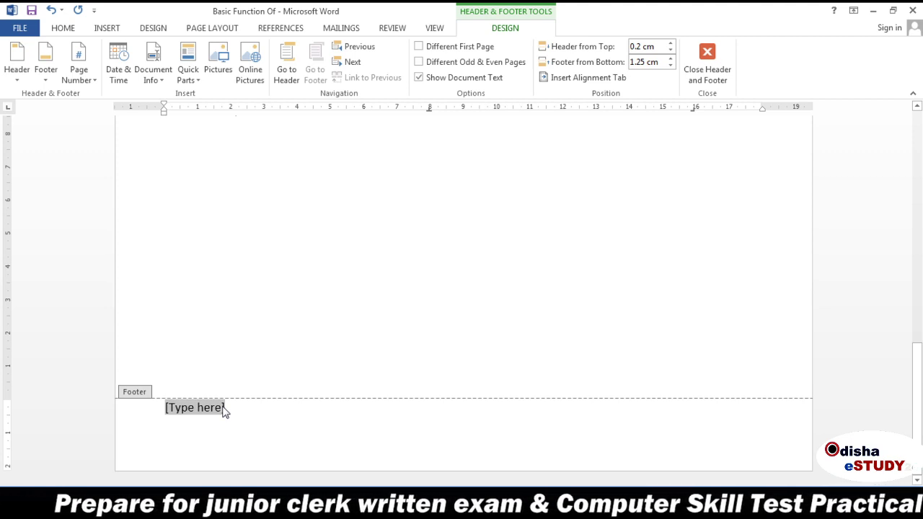
text(OD)
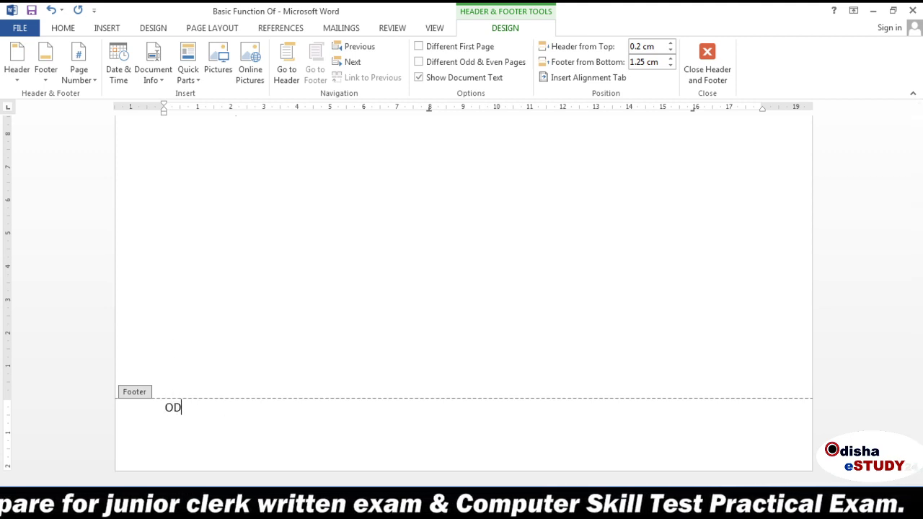
key(BackSpace)
key(BackSpace)
text(odis)
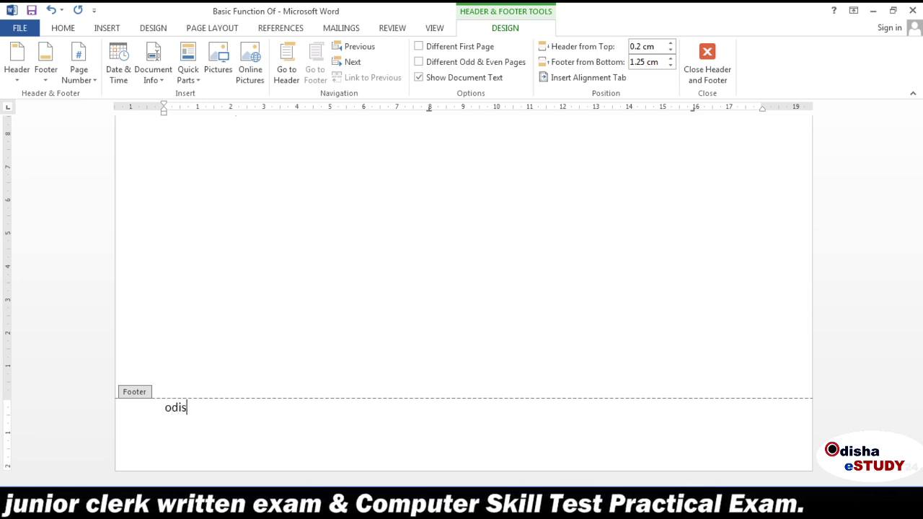
text(ha)
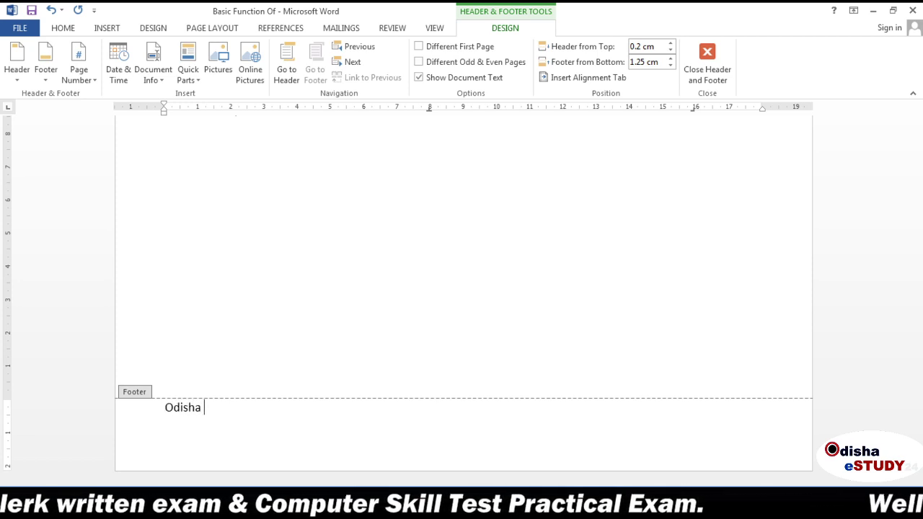
text( e)
text(dtu)
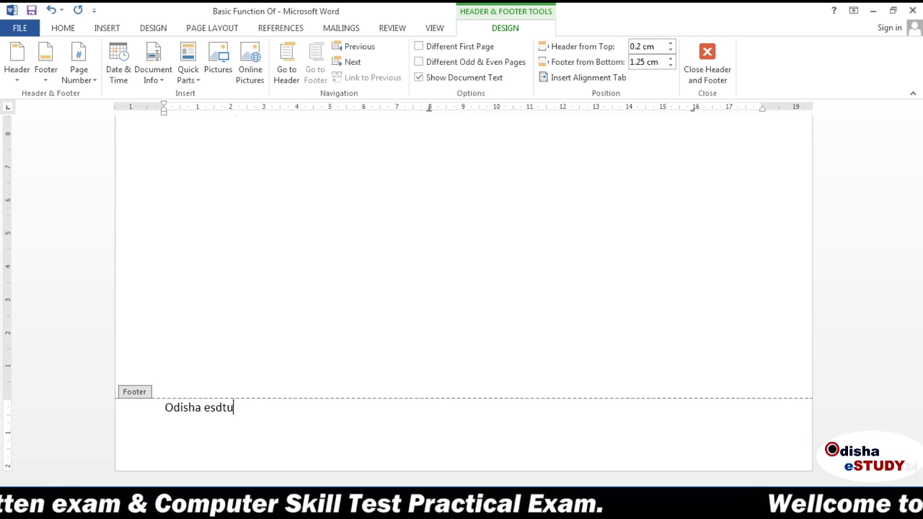
text(dy)
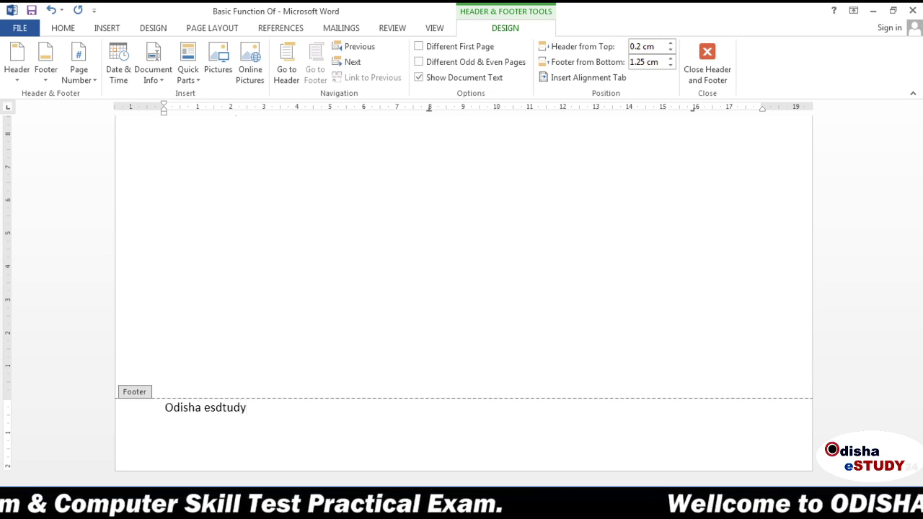
key(BackSpace)
key(BackSpace)
key(BackSpace)
key(BackSpace)
key(BackSpace)
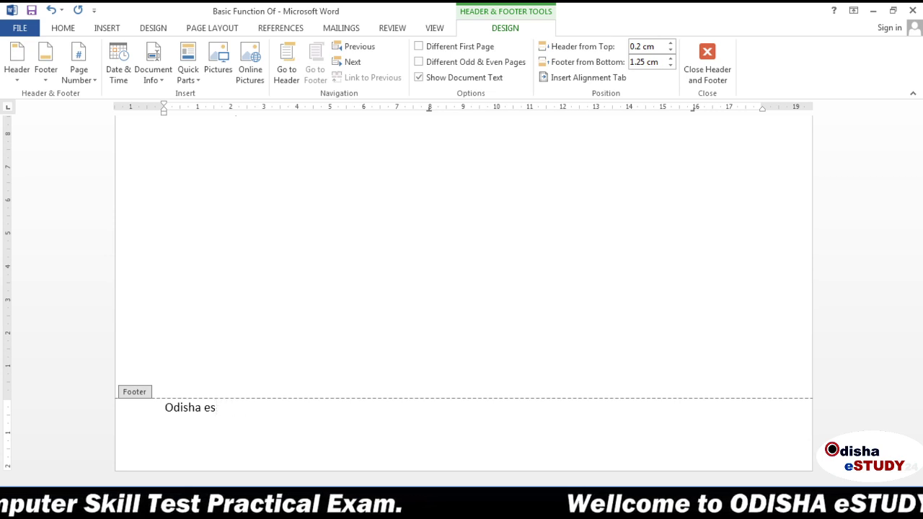
text(tudy)
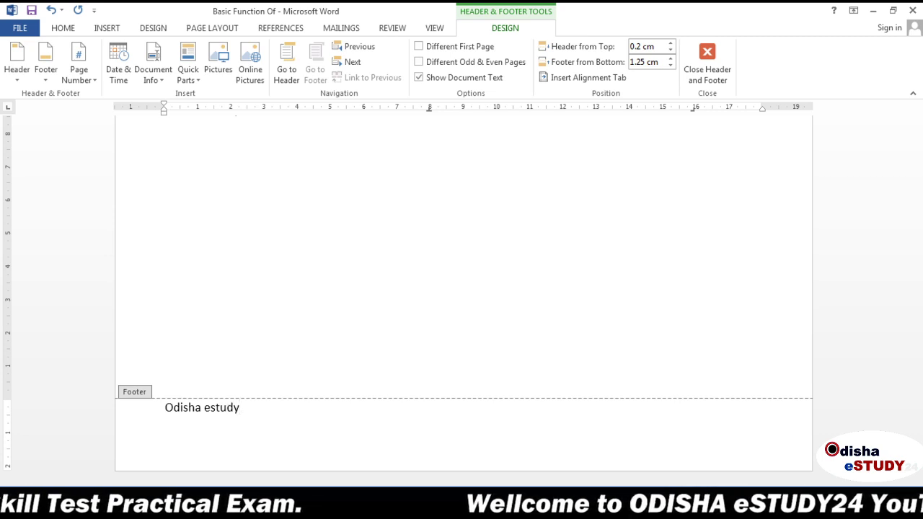
text(24)
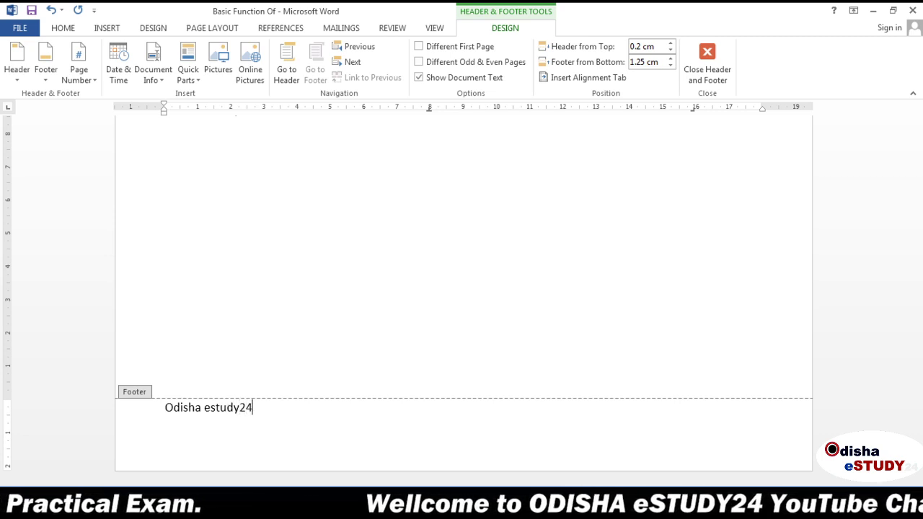
key(Return)
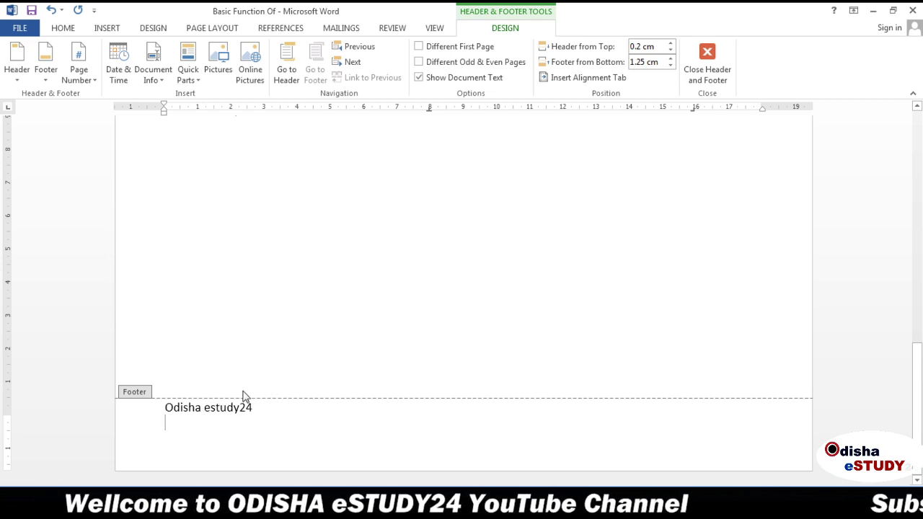
scroll(246, 392, up, 15)
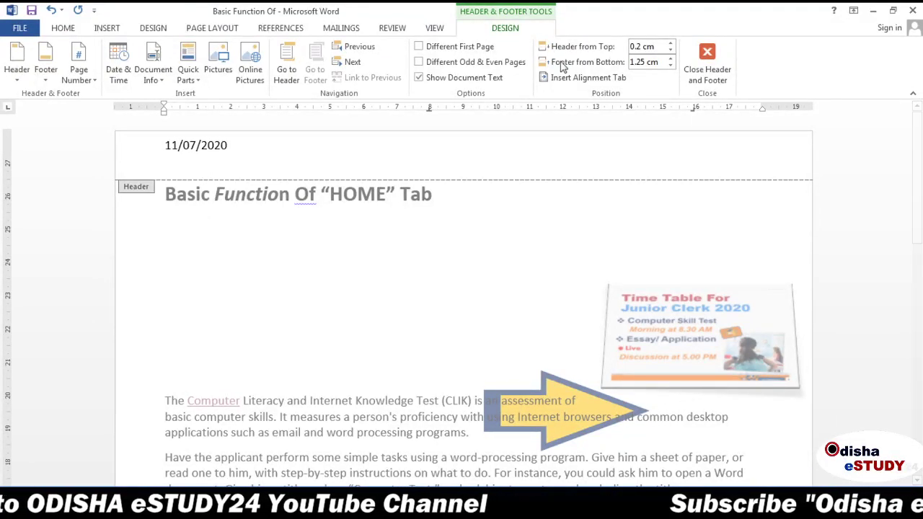
Step: Insert a Plain Number 3 page number at the top right and make it read 01
click(706, 62)
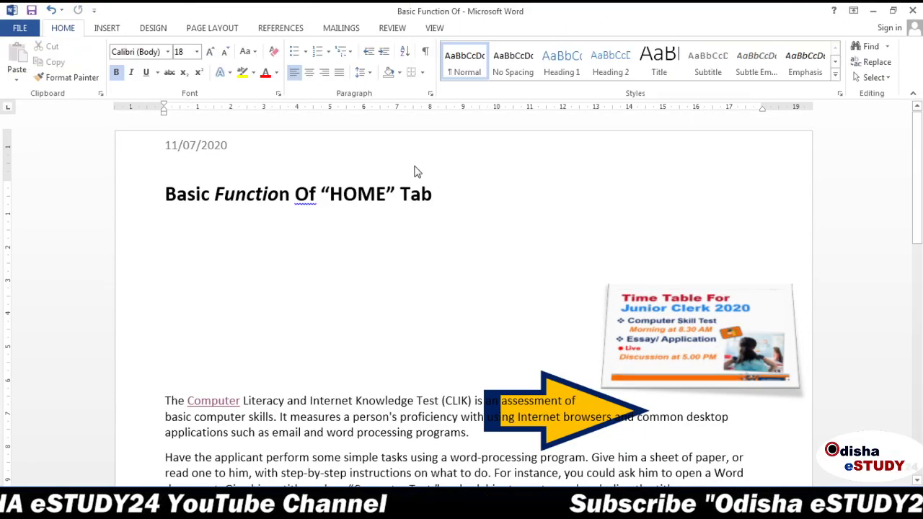
click(113, 31)
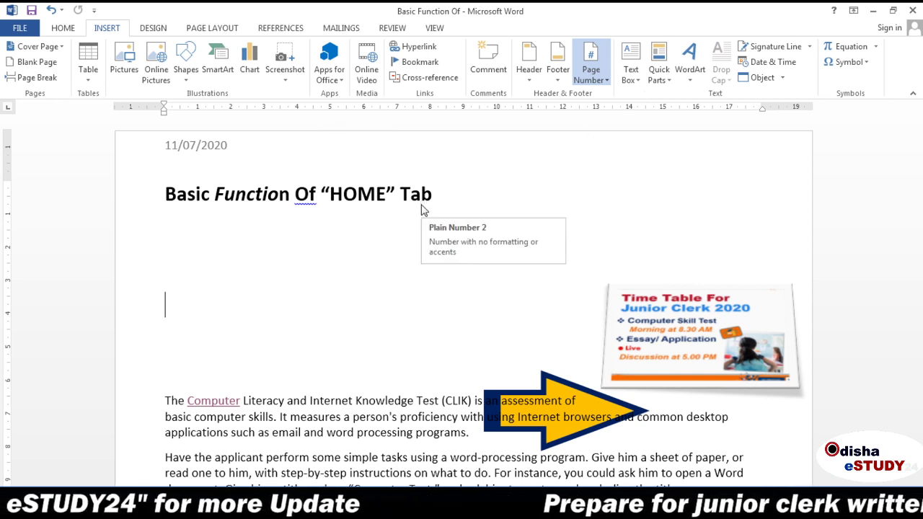
click(443, 279)
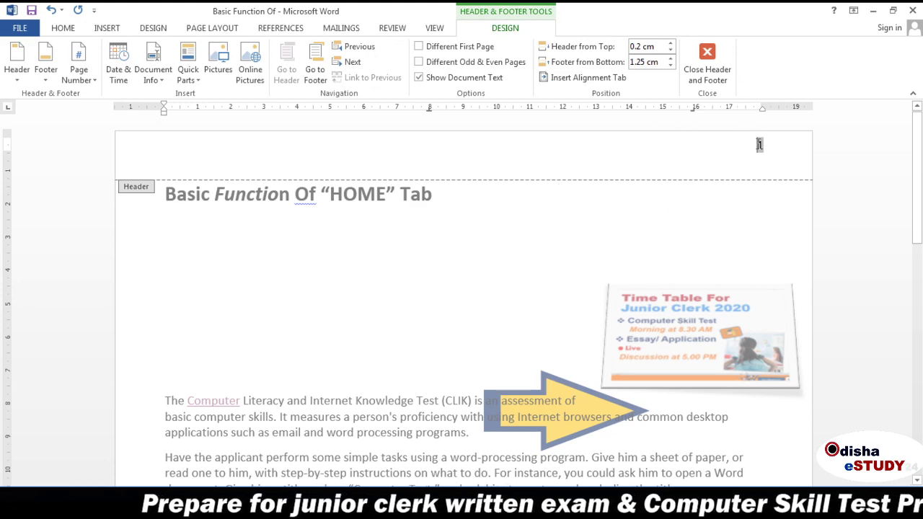
click(754, 145)
text(0)
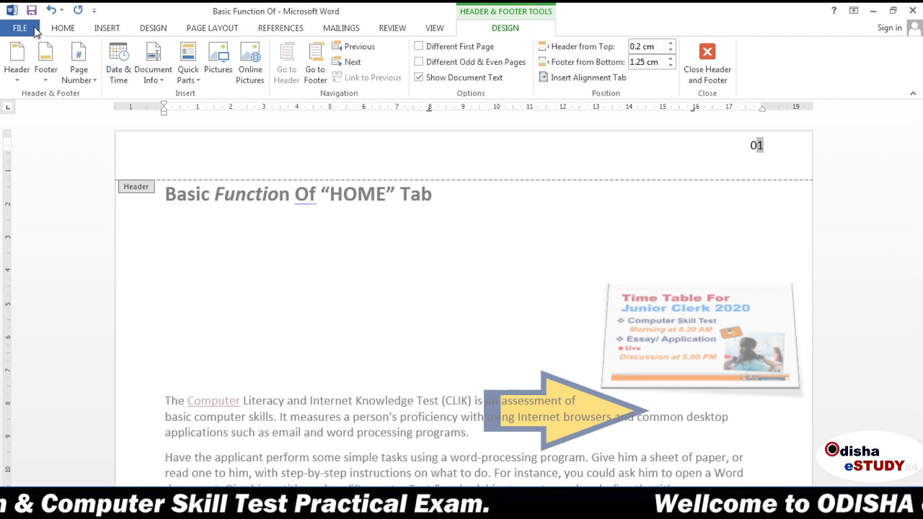
Step: Scroll down to check the 'Odisha estudy24' footer and click on its empty line
click(72, 28)
click(95, 30)
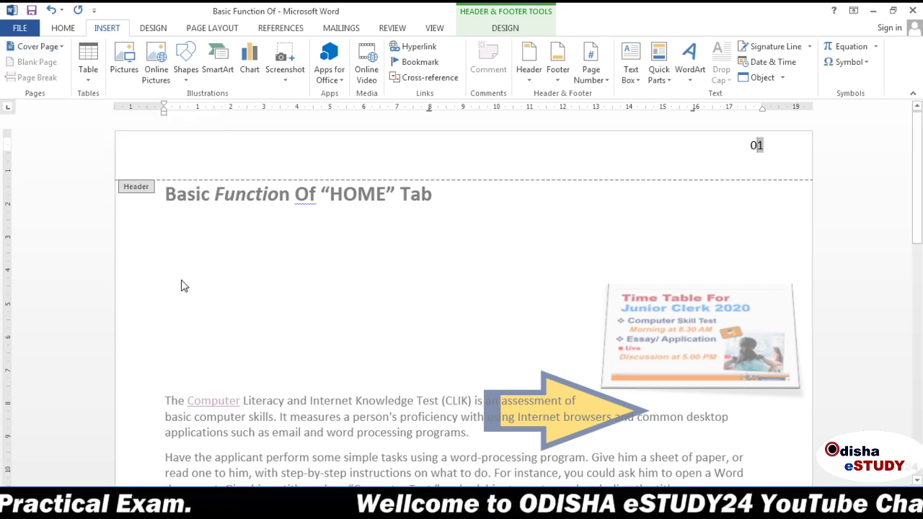
scroll(182, 285, down, 9)
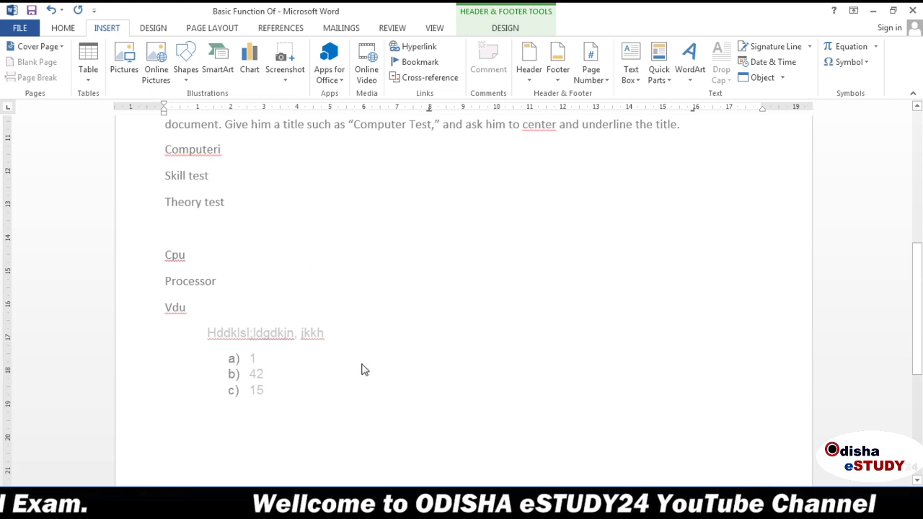
scroll(362, 371, down, 5)
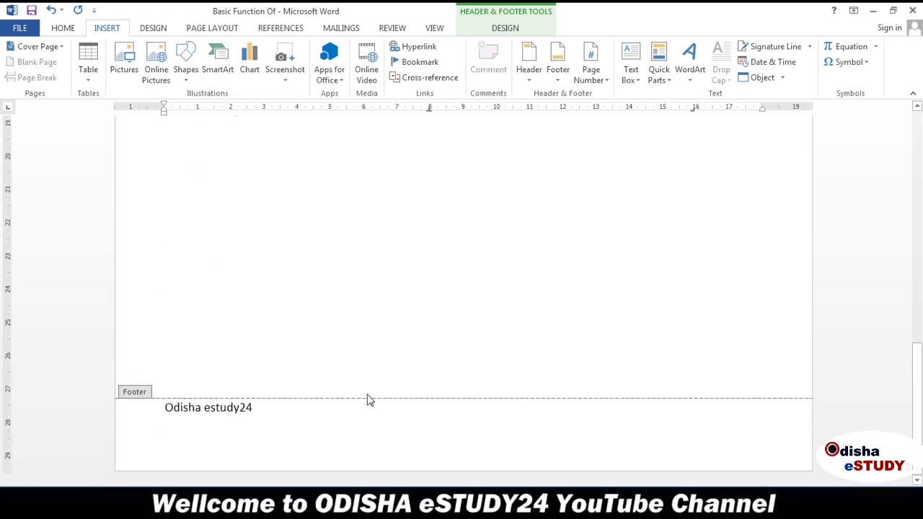
click(371, 431)
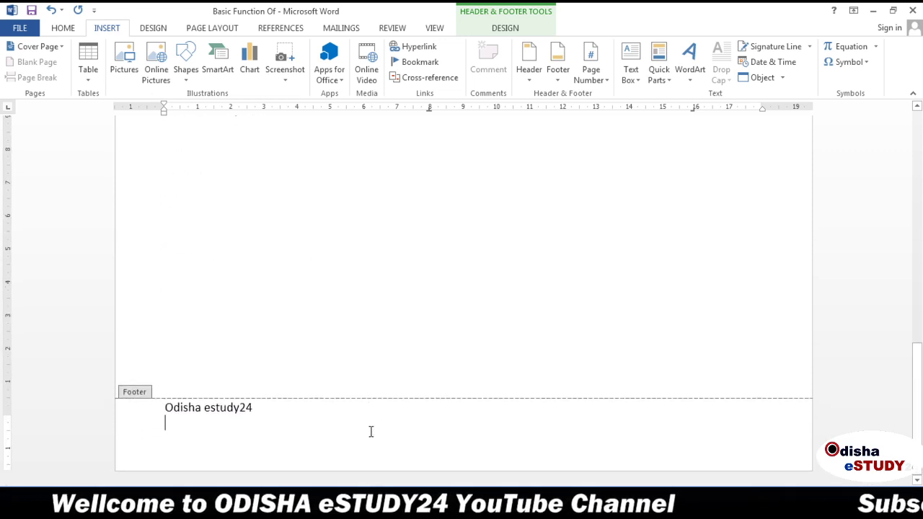
Step: Scroll back up to the header showing 01 and click its empty line, then scroll over the page
scroll(370, 435, up, 5)
scroll(370, 437, up, 3)
scroll(371, 437, up, 3)
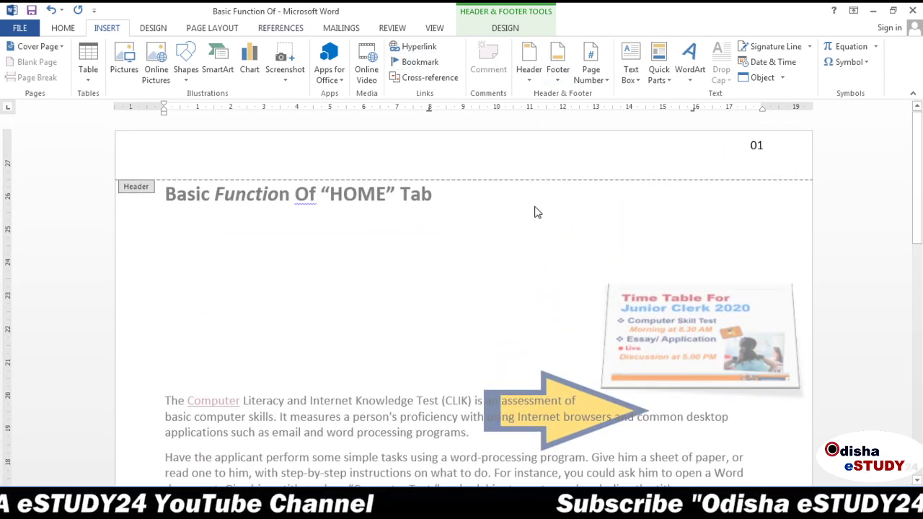
click(585, 161)
scroll(585, 163, down, 1)
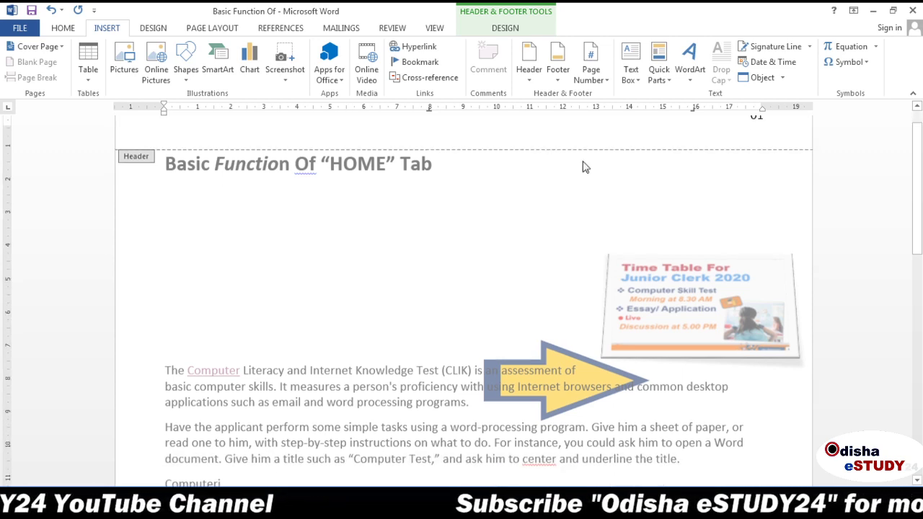
scroll(583, 166, down, 5)
scroll(585, 168, down, 2)
scroll(585, 166, down, 1)
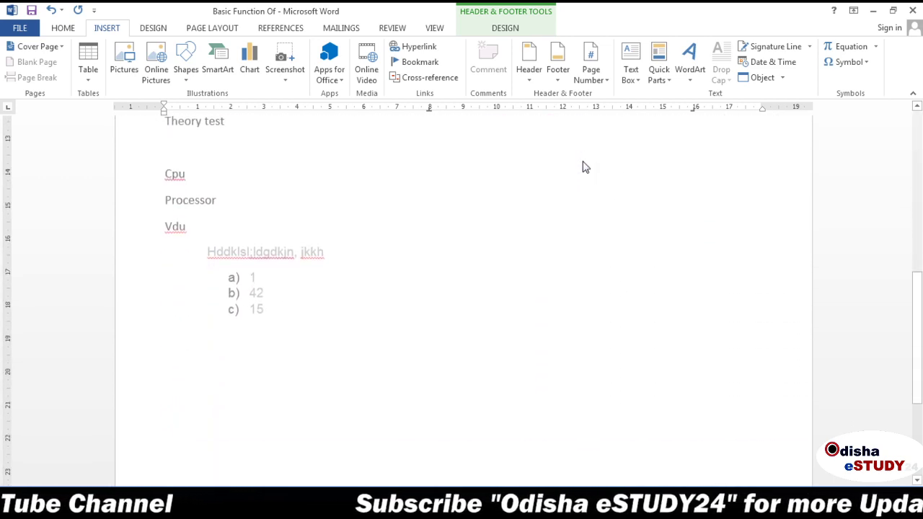
scroll(585, 167, down, 4)
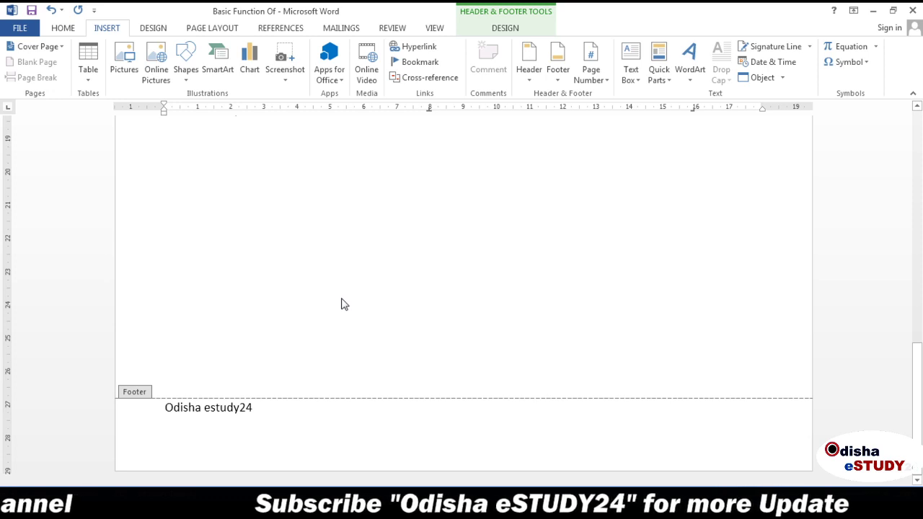
scroll(343, 304, up, 1)
scroll(343, 304, up, 6)
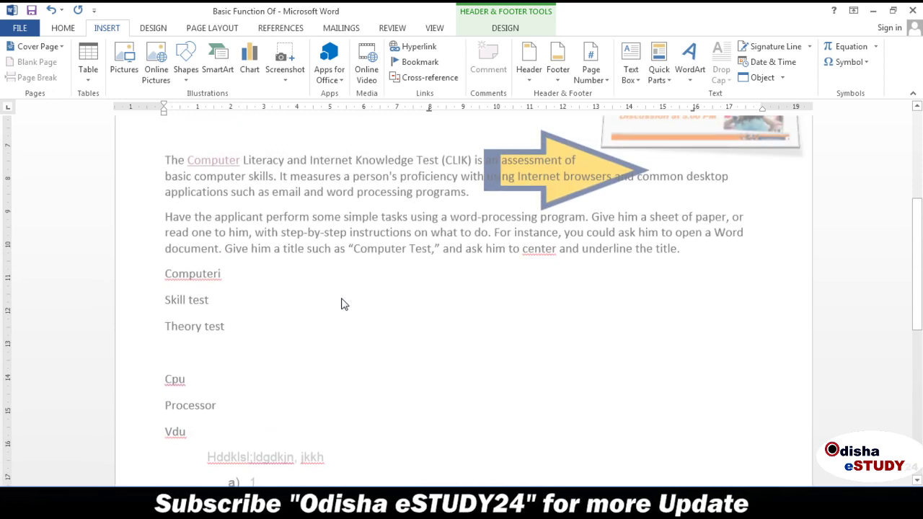
scroll(343, 304, up, 5)
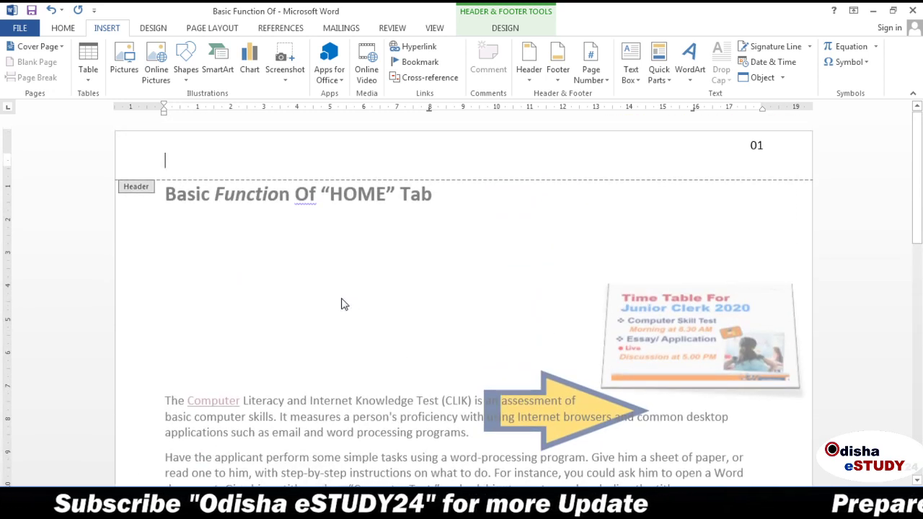
key(ctrl+z)
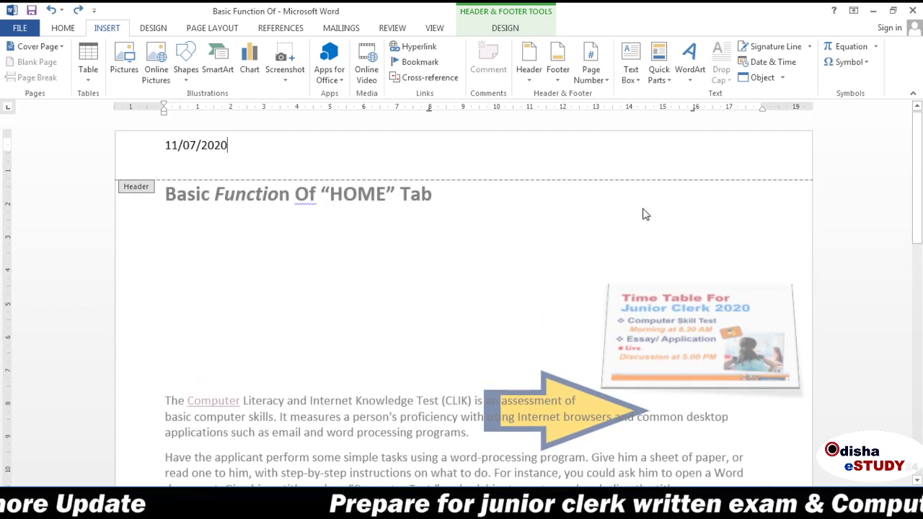
key(Return)
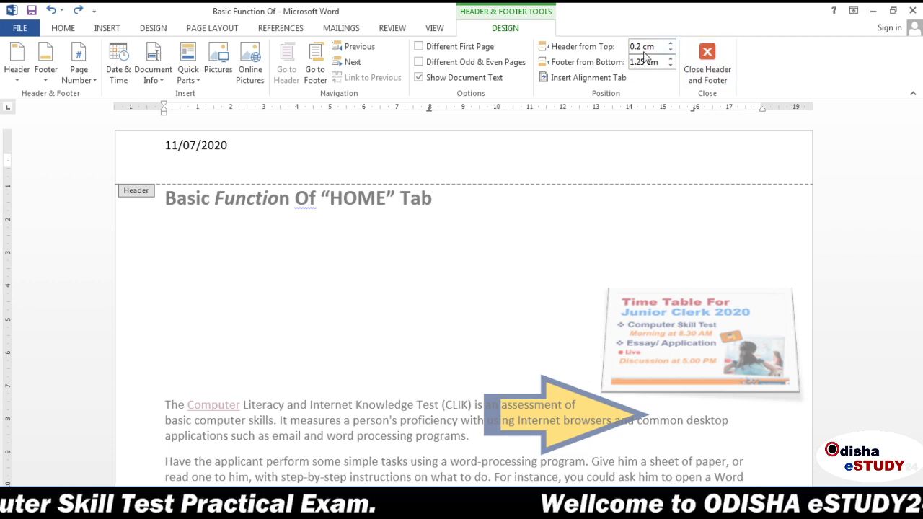
click(703, 62)
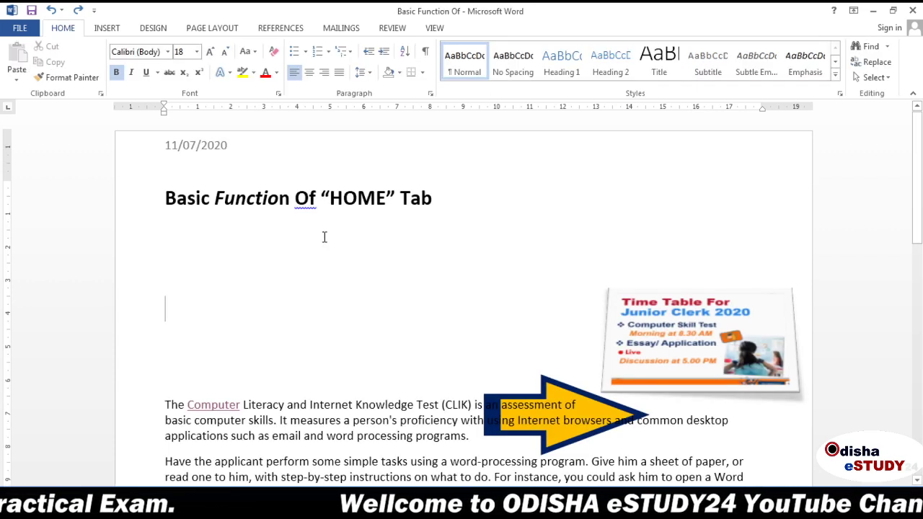
Step: Add a Plain Number page number 1 at the top of the page, then close the header
click(108, 28)
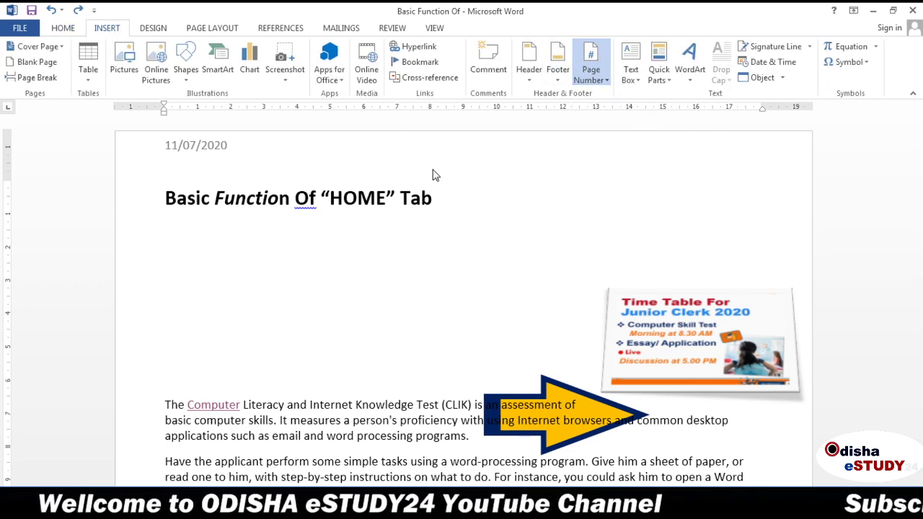
click(465, 215)
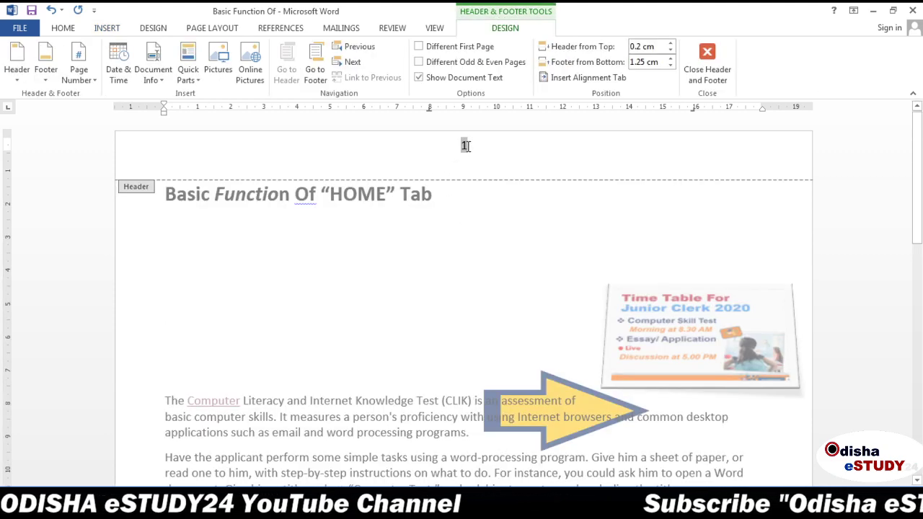
click(698, 56)
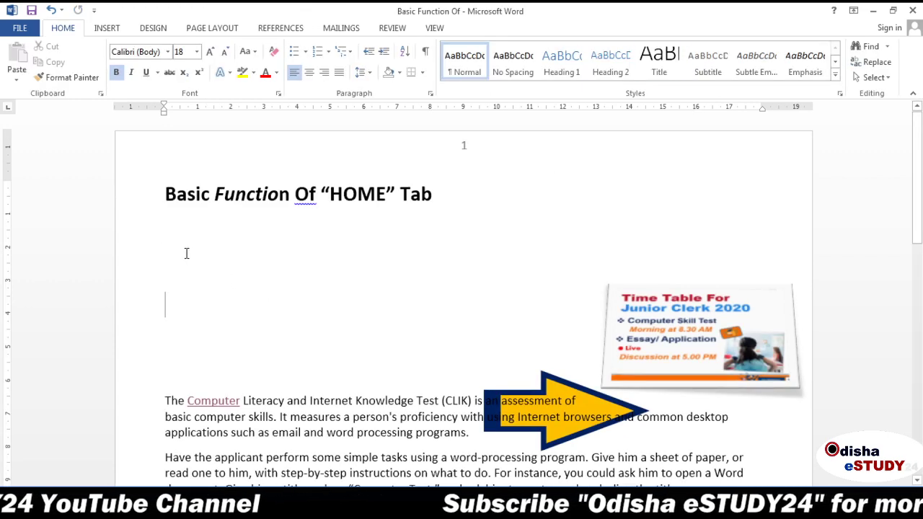
click(98, 29)
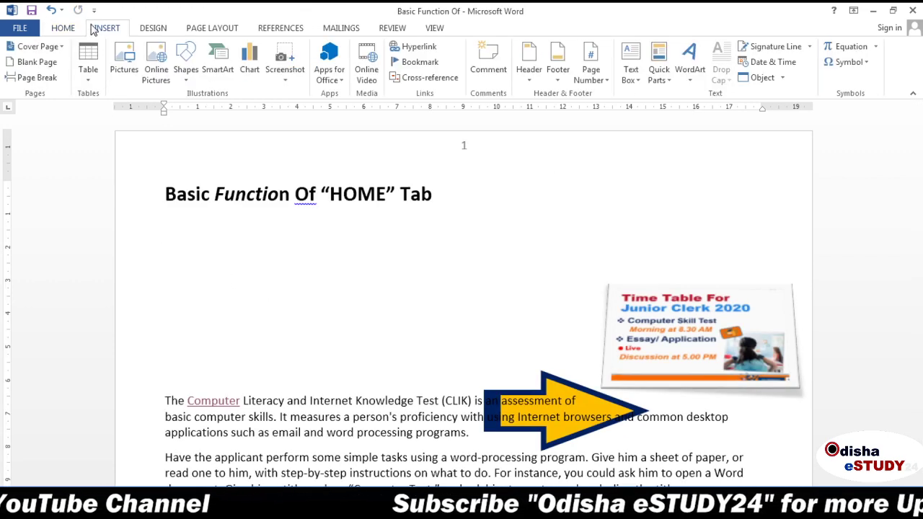
Step: Insert a blank page, then scroll down through the pages and back up to the top
click(52, 64)
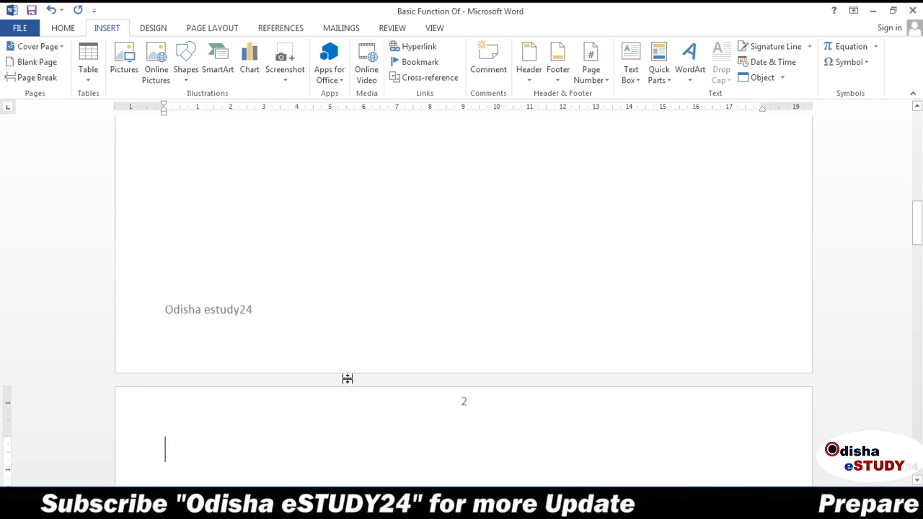
scroll(273, 337, down, 2)
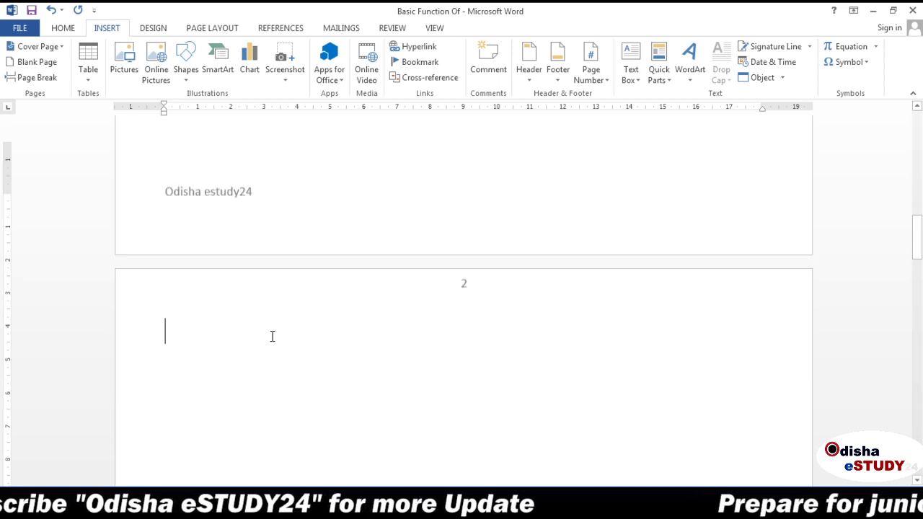
scroll(273, 336, down, 5)
scroll(272, 337, down, 4)
scroll(273, 336, down, 5)
scroll(272, 338, up, 3)
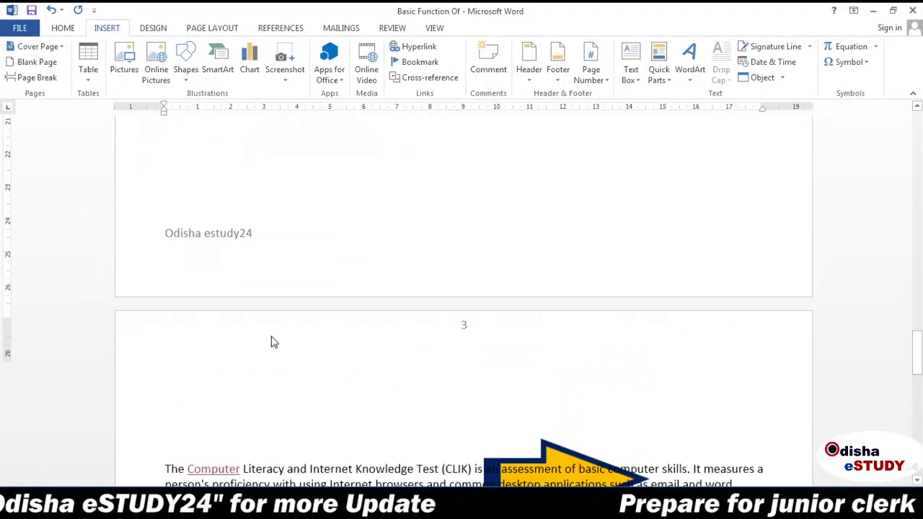
scroll(269, 340, up, 2)
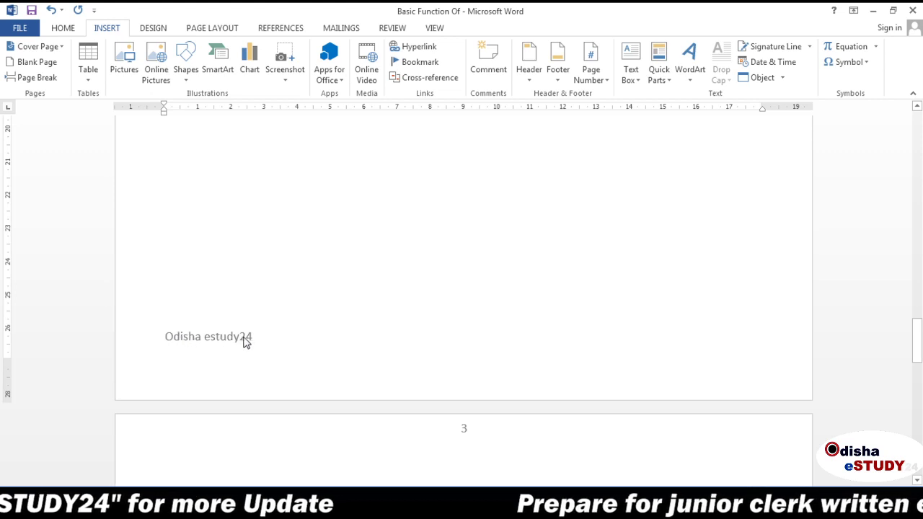
scroll(243, 339, up, 2)
scroll(243, 339, up, 8)
scroll(244, 336, up, 6)
scroll(244, 336, up, 5)
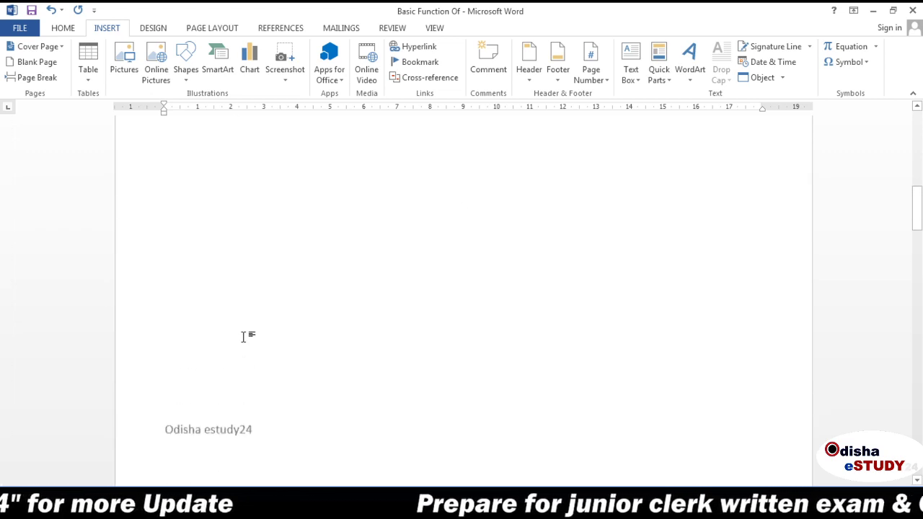
scroll(244, 337, up, 4)
scroll(245, 337, up, 6)
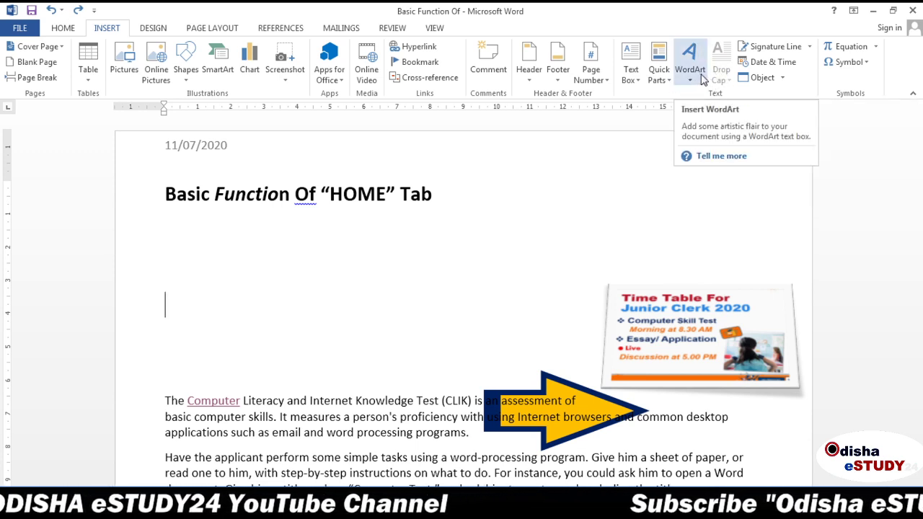
Step: Place the cursor before 'The' at the start of the CLIK paragraph
scroll(703, 79, down, 1)
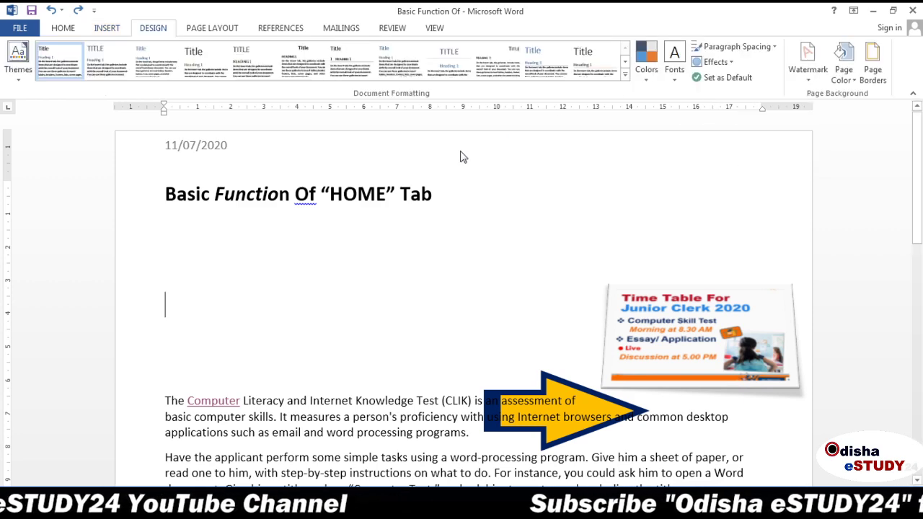
click(117, 30)
scroll(401, 240, down, 2)
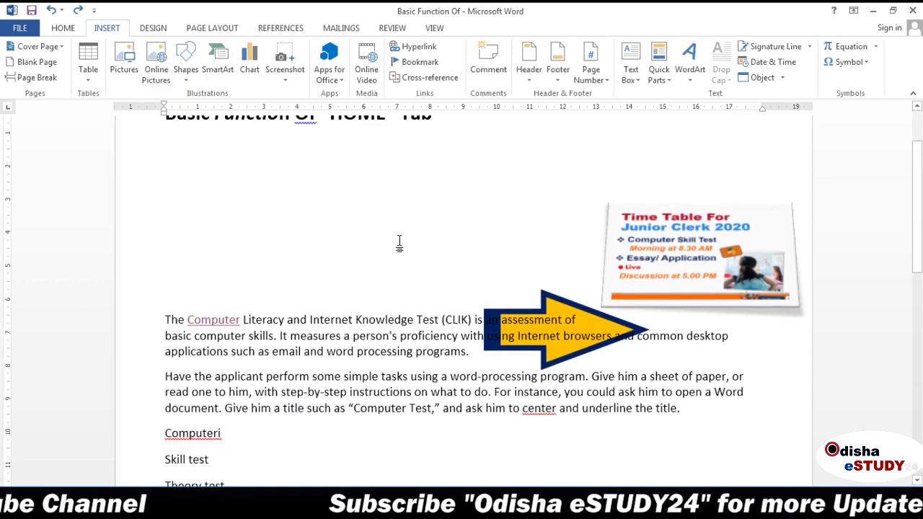
scroll(398, 240, down, 1)
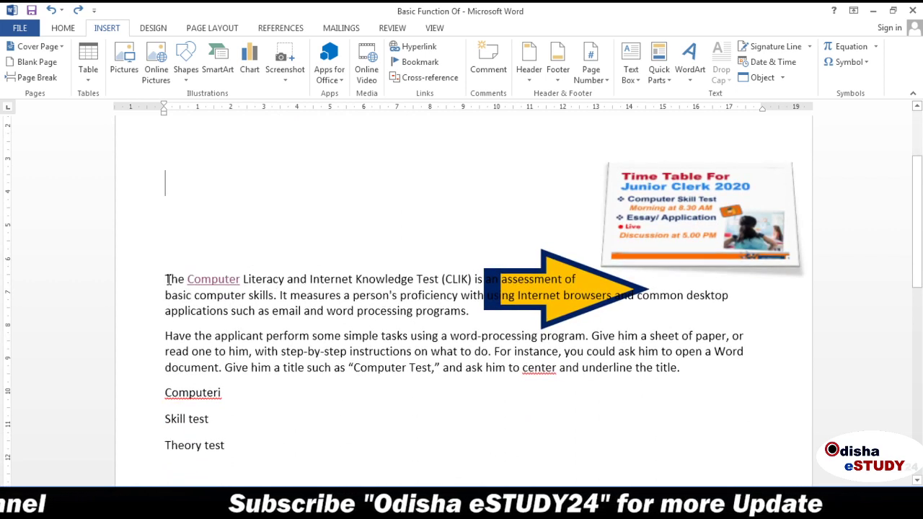
click(166, 279)
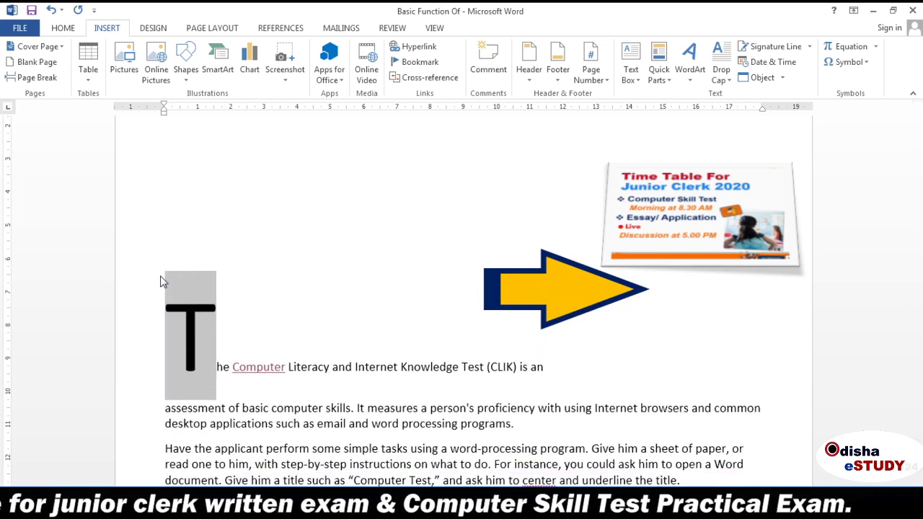
Step: Select the dropped capital T and delete it
click(246, 242)
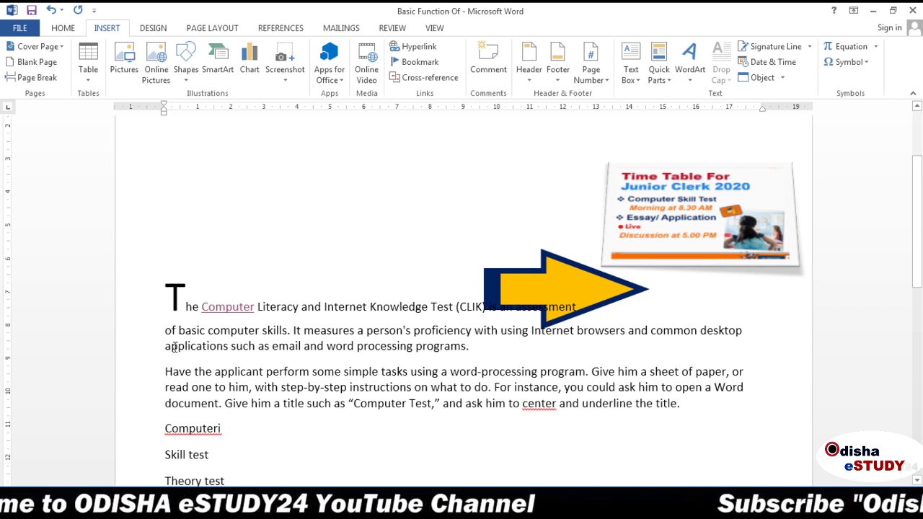
drag(160, 309, 212, 355)
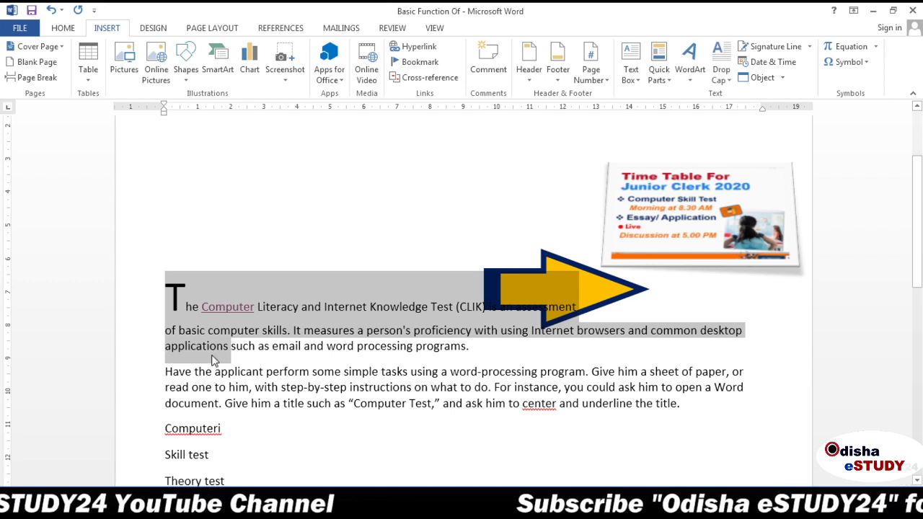
click(143, 245)
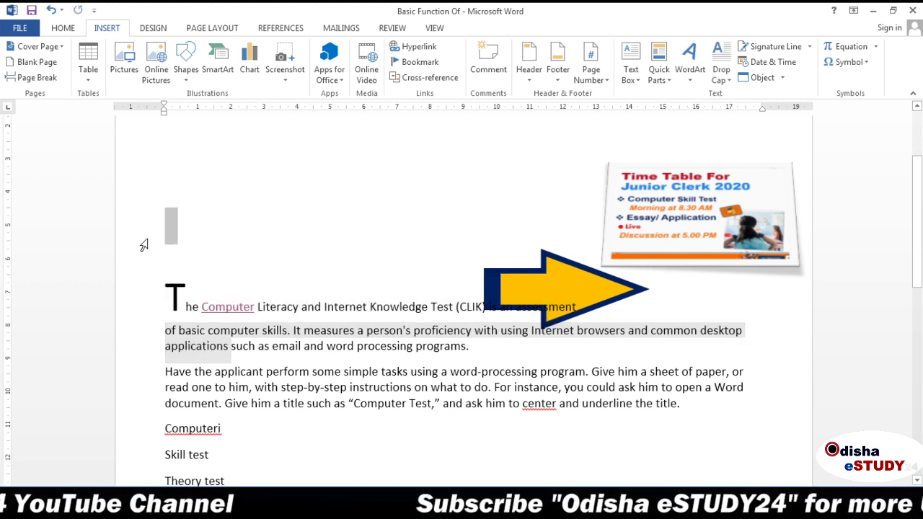
click(146, 300)
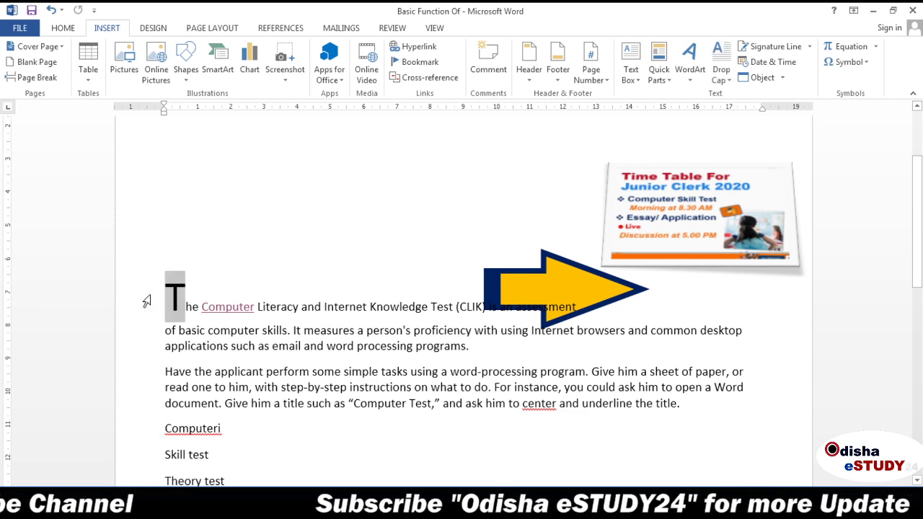
key(Delete)
Step: Undo back to a normal T, then reapply the Dropped drop cap to the paragraph
key(ctrl+z)
text(t)
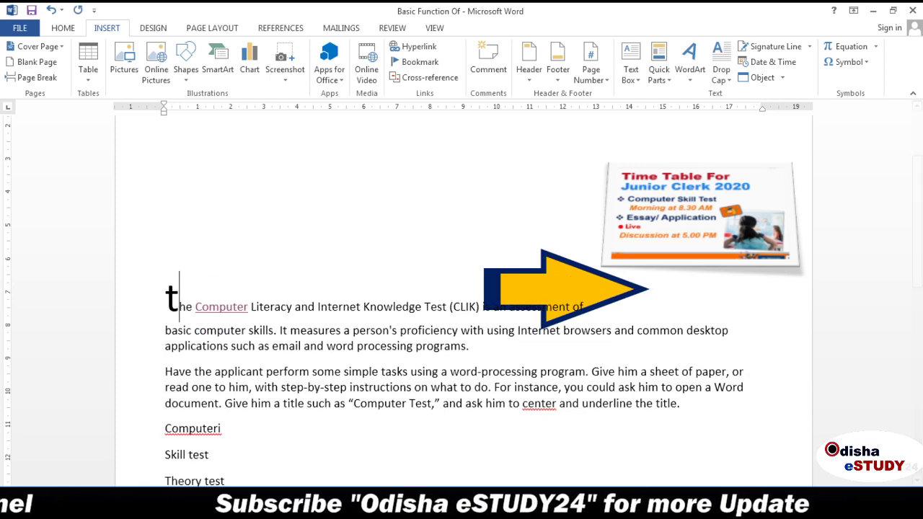
key(ctrl+y)
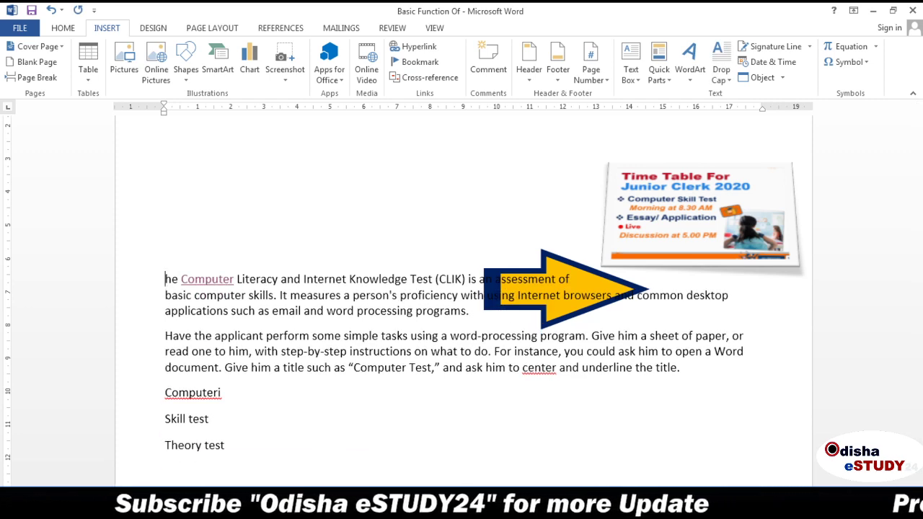
key(ctrl+z)
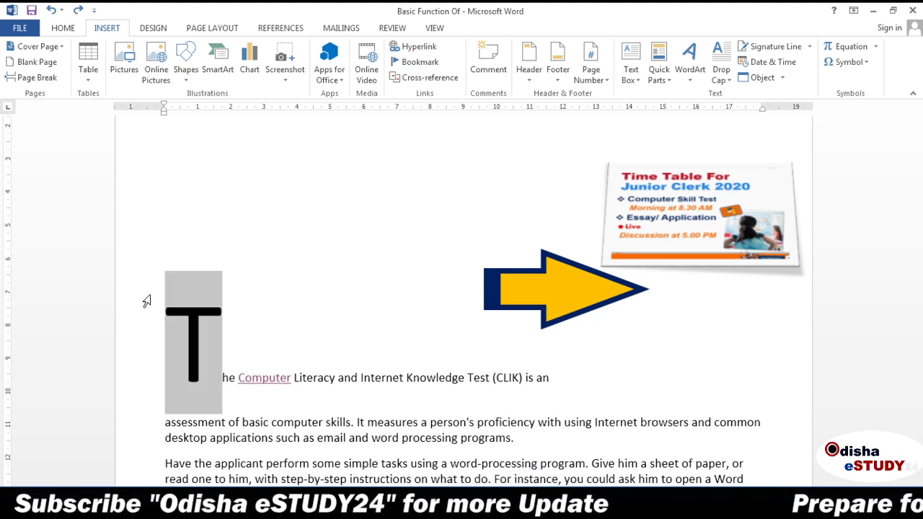
key(ctrl+z)
key(ctrl+z)
key(ctrl+z)
key(ctrl+z)
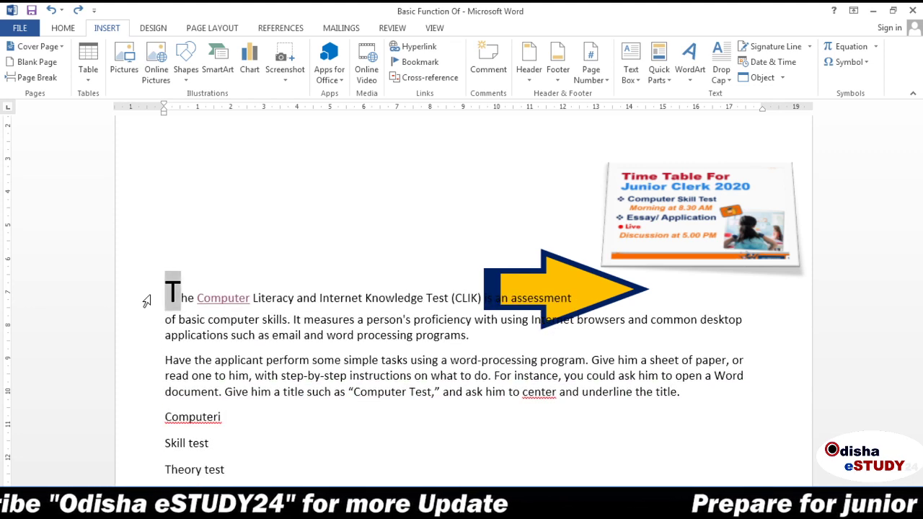
key(ctrl+z)
key(ctrl+z)
key(ctrl+z)
key(ctrl+z)
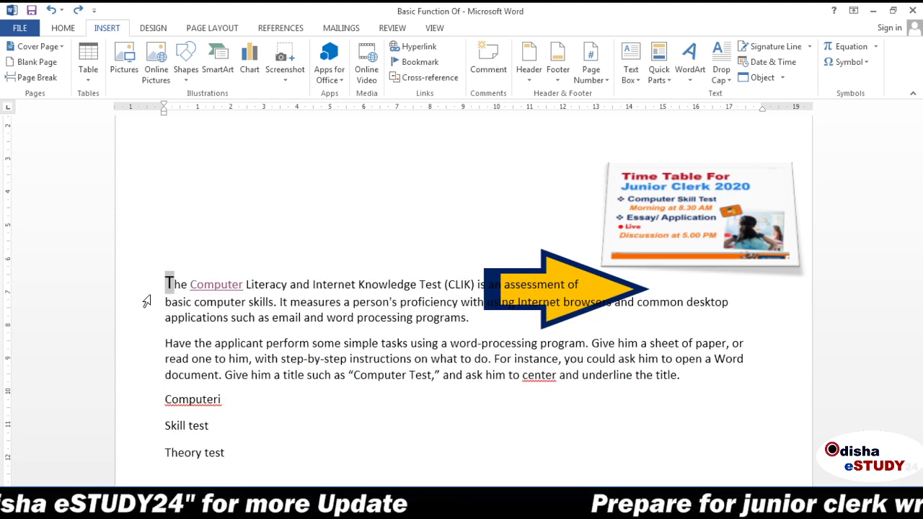
key(ctrl+z)
key(ctrl+z)
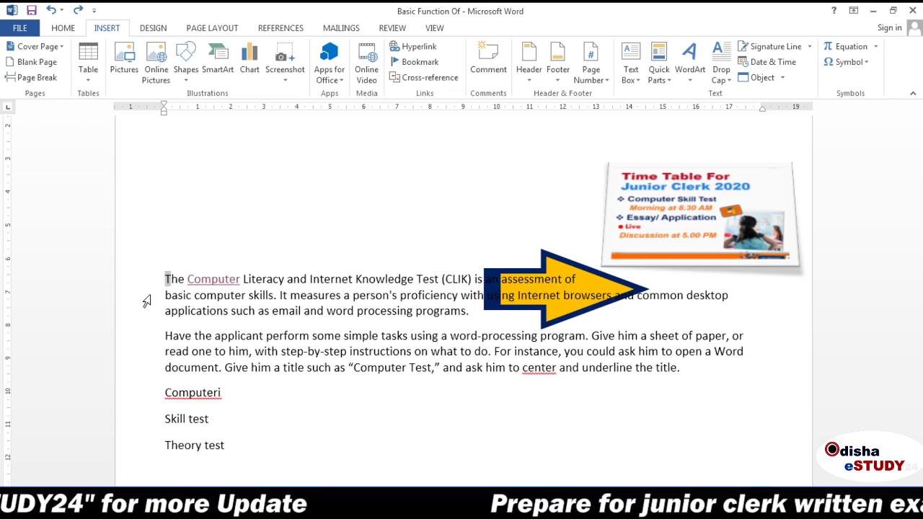
click(193, 278)
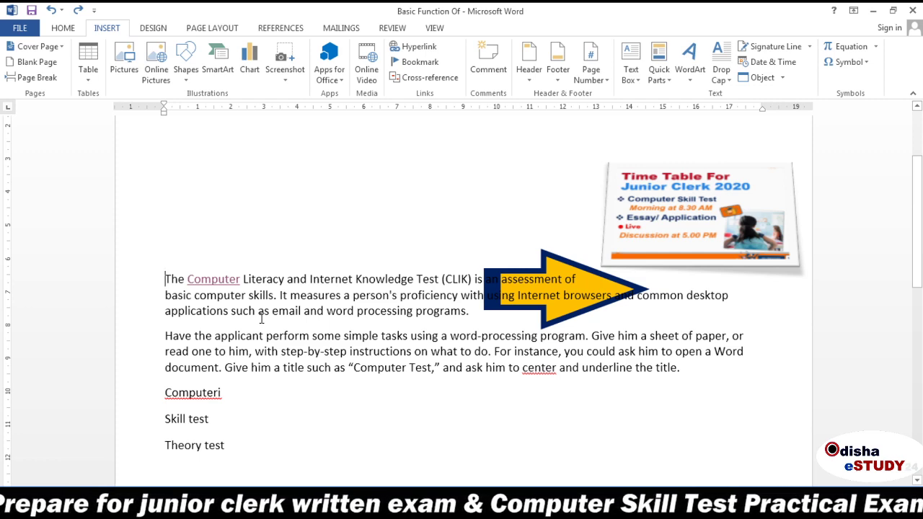
click(725, 66)
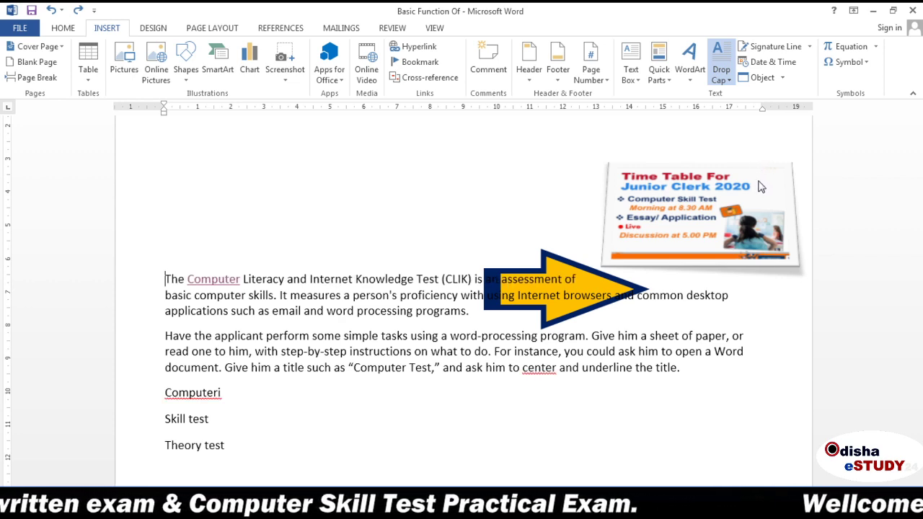
click(761, 155)
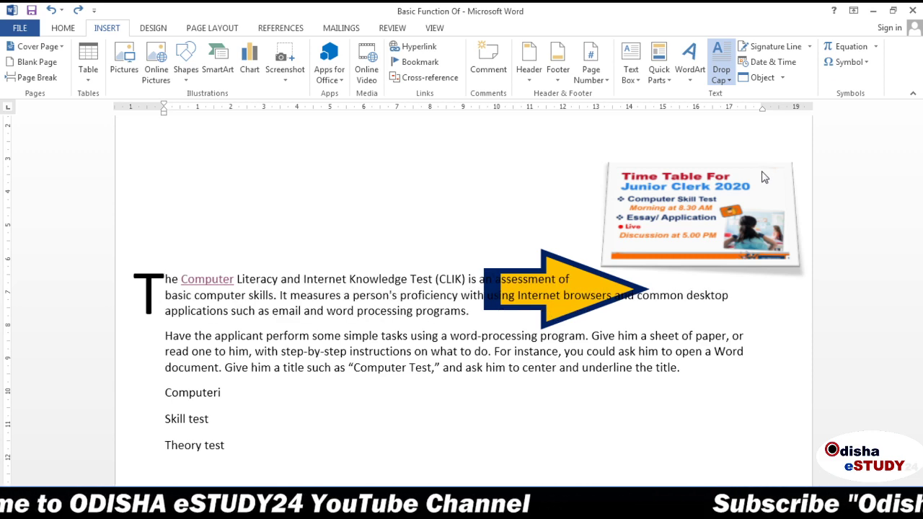
Step: Set the drop cap options to Dropped position with 2 lines to drop
click(766, 191)
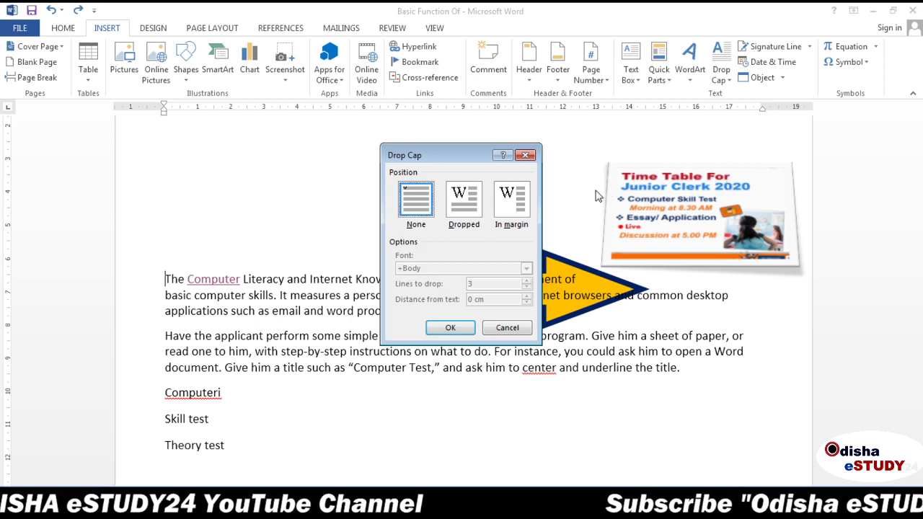
click(468, 205)
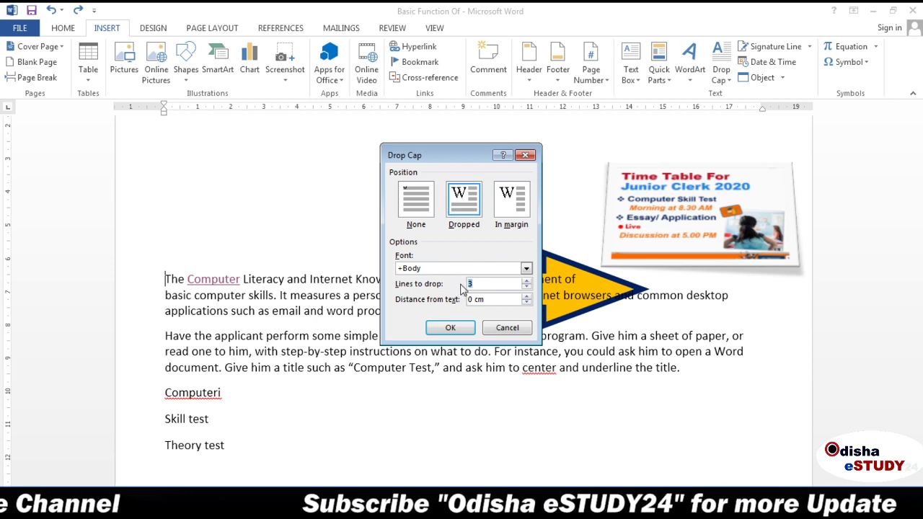
drag(464, 285, 520, 283)
text(2)
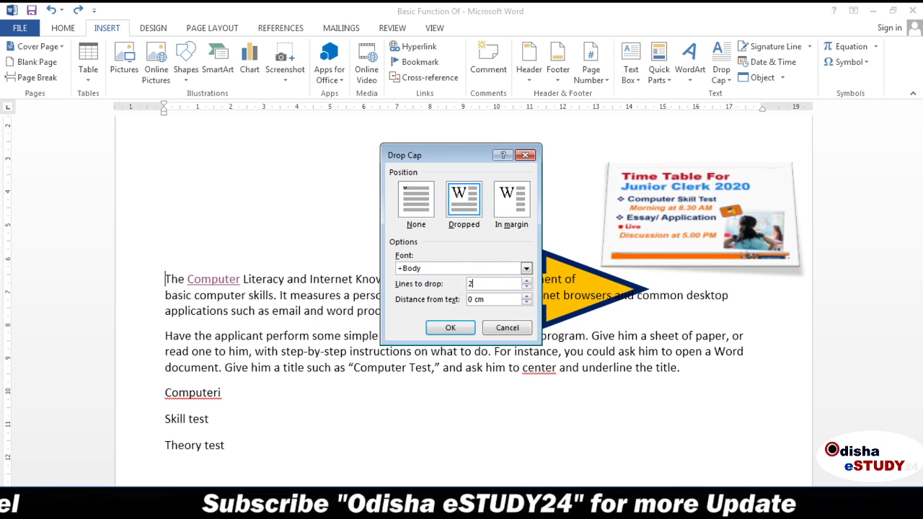
click(462, 329)
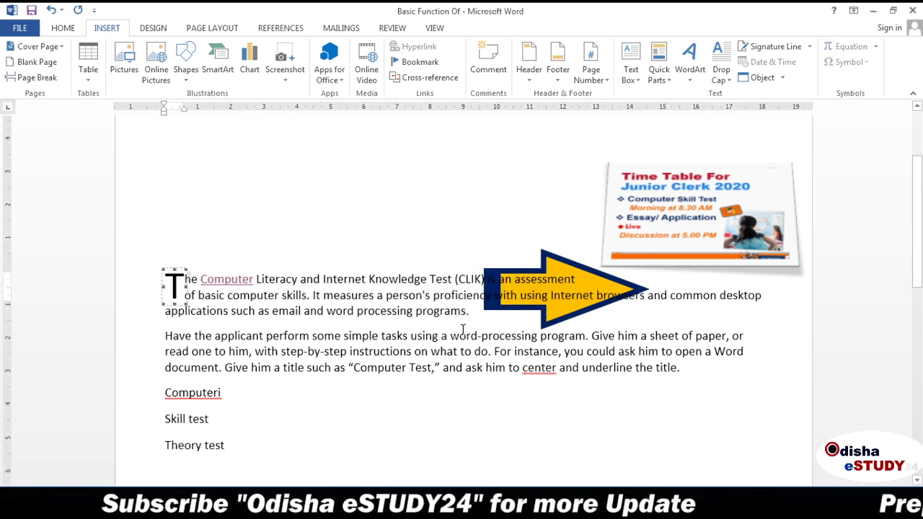
click(145, 235)
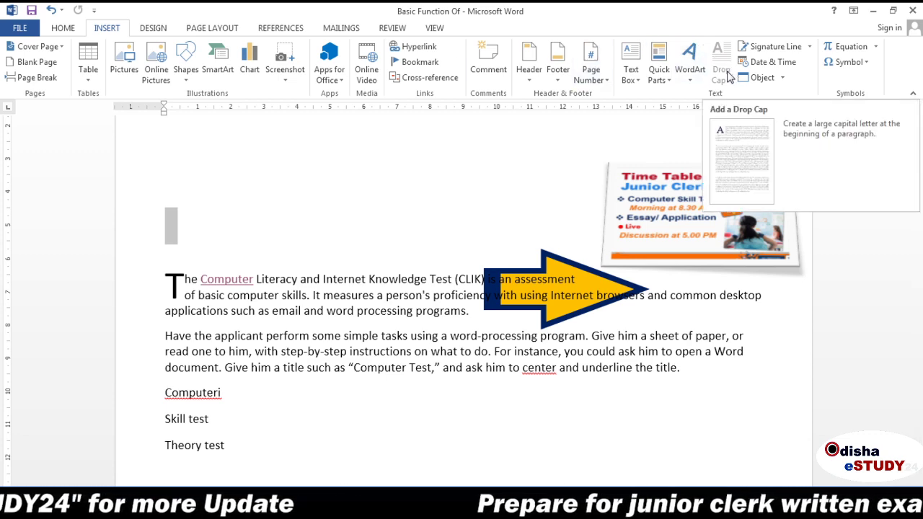
Step: Insert a WordArt box after Computeri, move it right, and type 'OSSSC skill test'
click(332, 393)
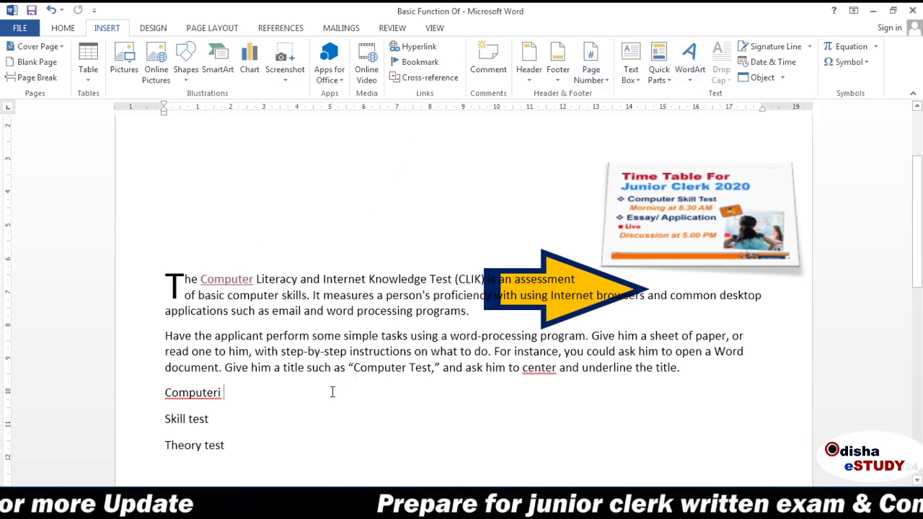
click(697, 87)
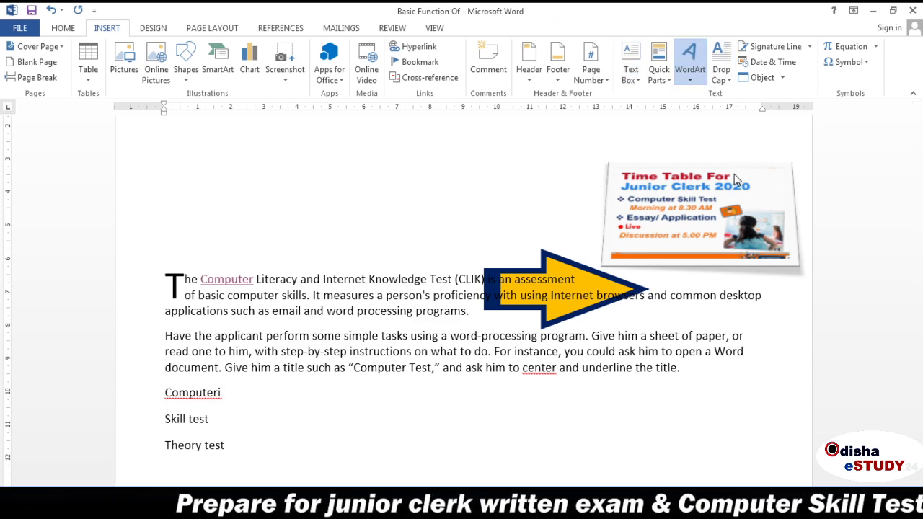
click(735, 174)
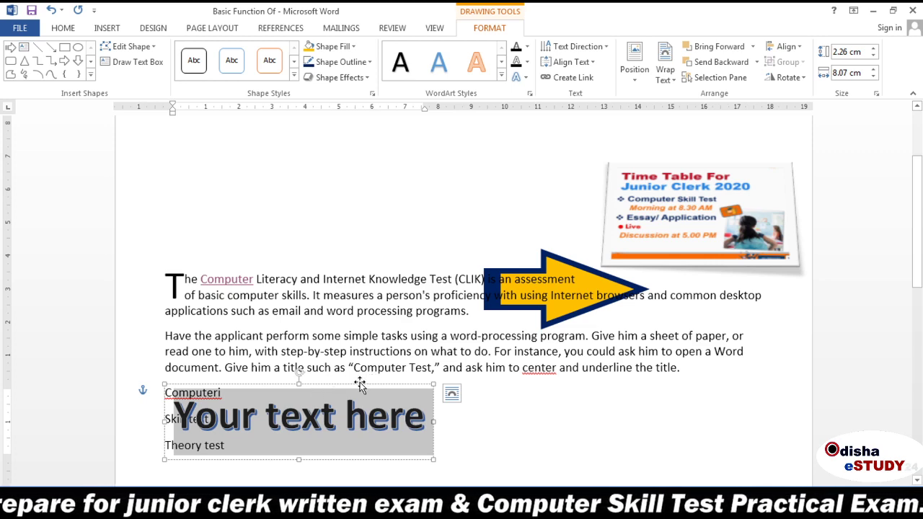
drag(358, 383, 446, 379)
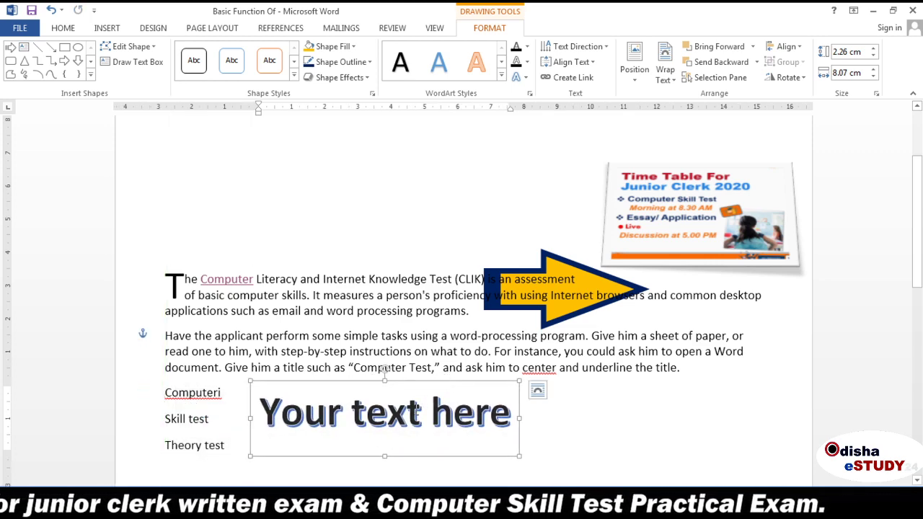
triple_click(417, 414)
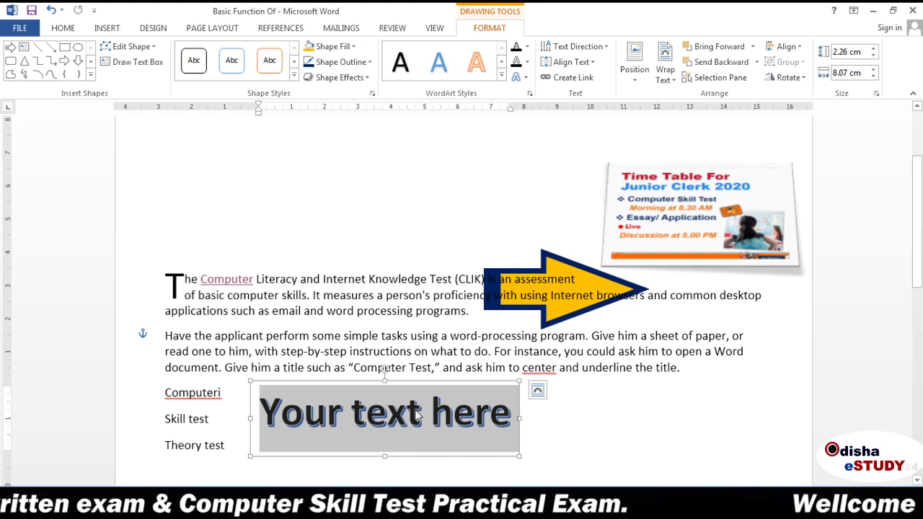
text(OSSSC)
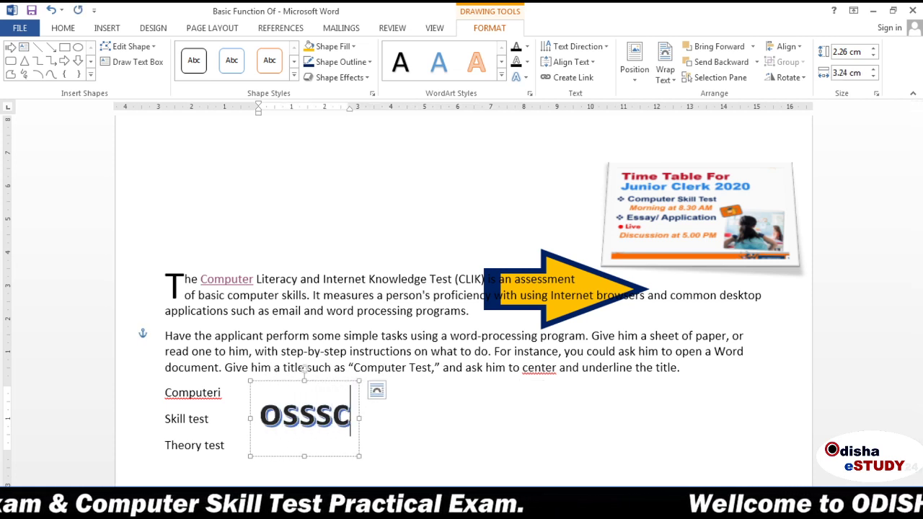
text( skill)
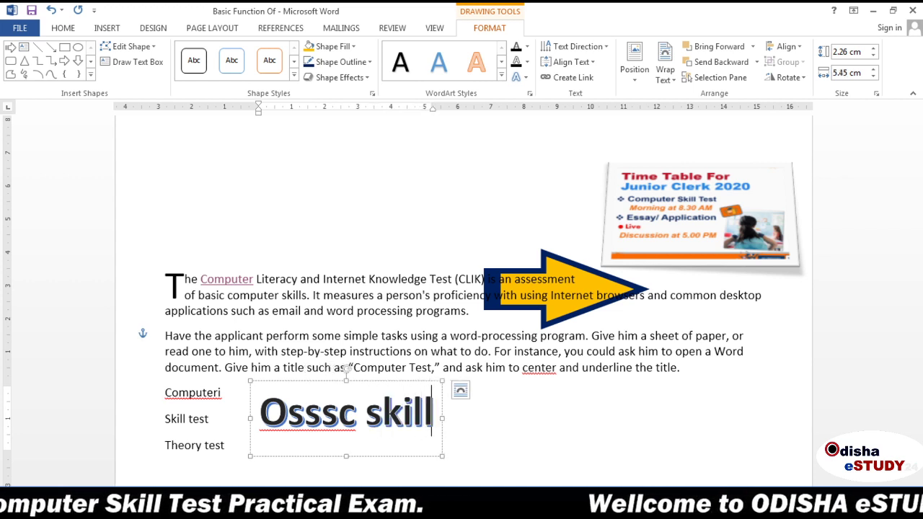
text( test)
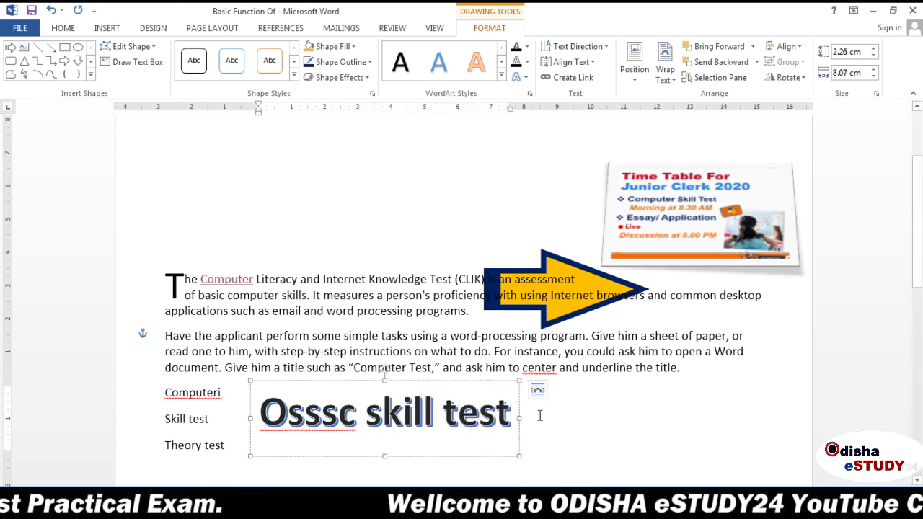
Step: Select the WordArt text and browse Shape and WordArt Styles without applying any
mouse_move(511, 416)
mouse_down()
mouse_move(285, 427)
mouse_move(274, 340)
mouse_up()
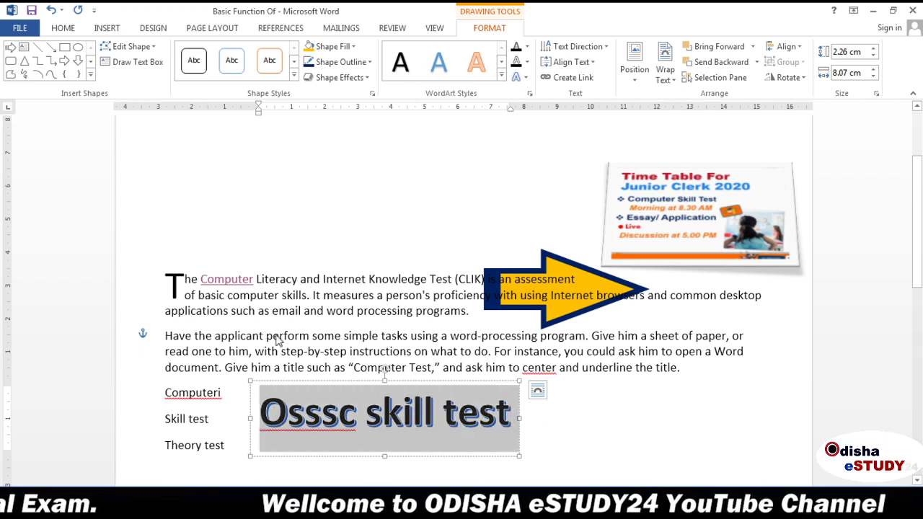
click(293, 77)
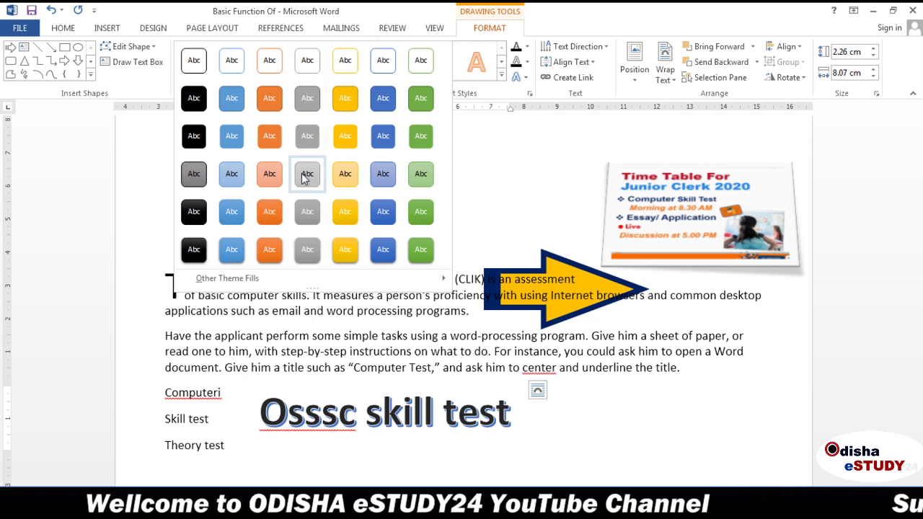
click(504, 83)
click(503, 78)
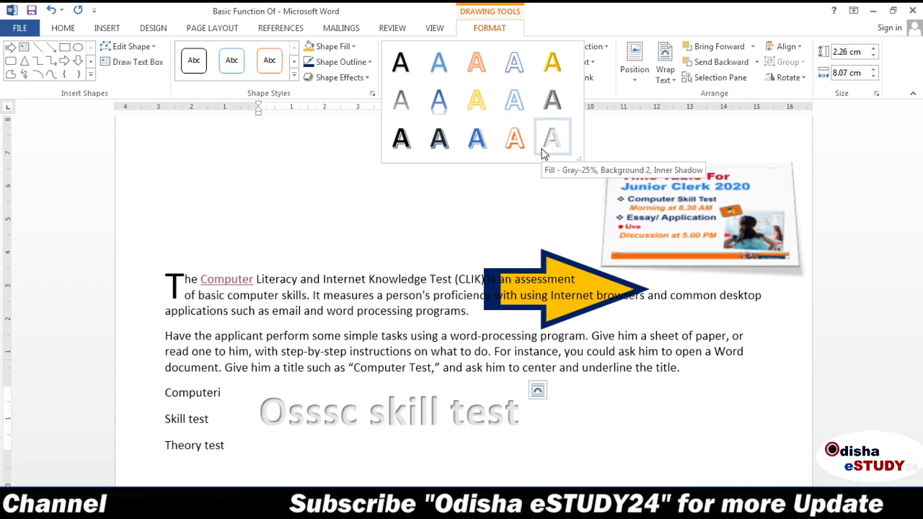
click(511, 177)
click(511, 174)
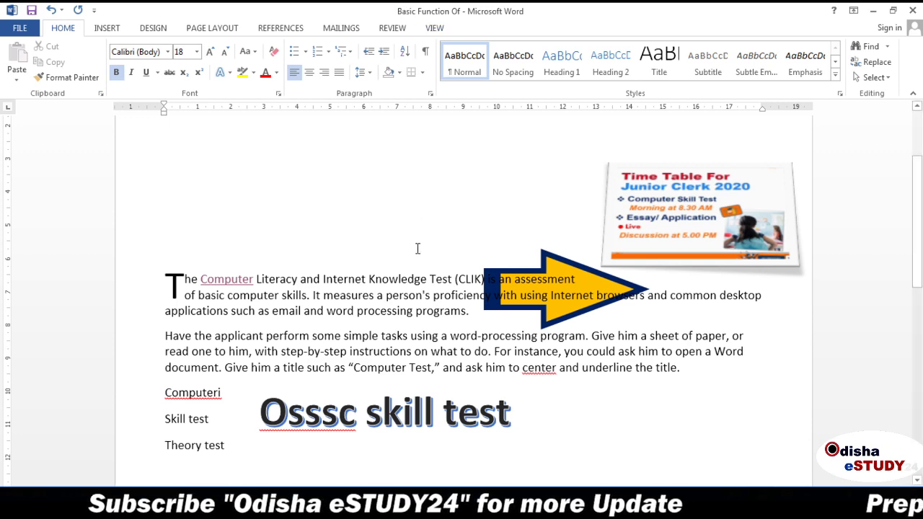
Step: Drag the 'Osssc skill test' WordArt box to the top of the page above the paragraph
click(402, 404)
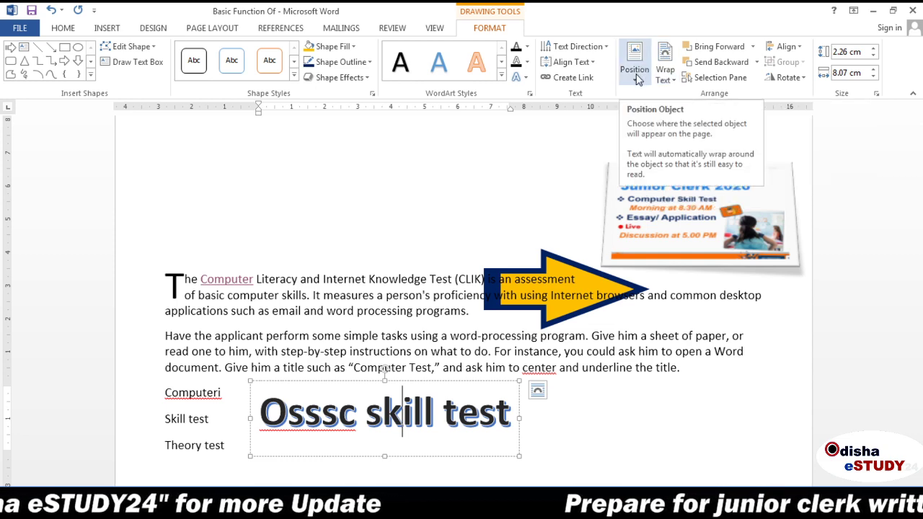
click(434, 381)
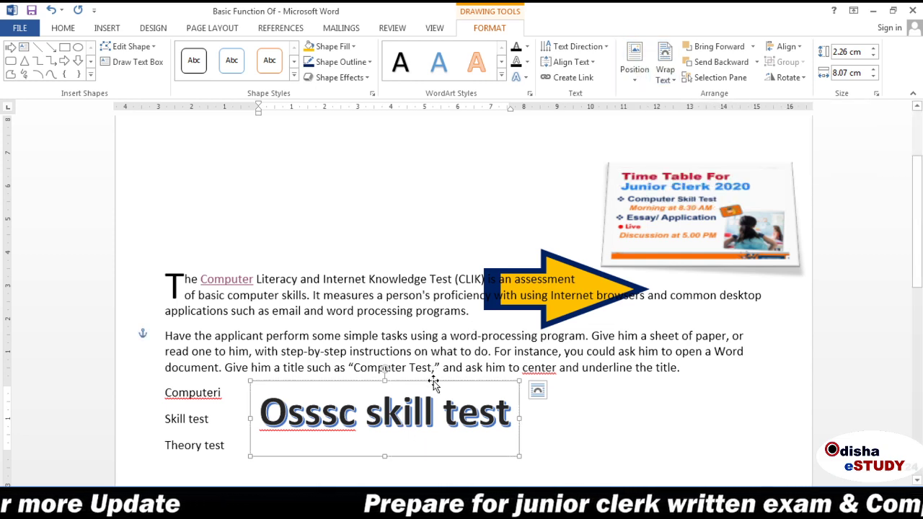
drag(434, 381, 477, 171)
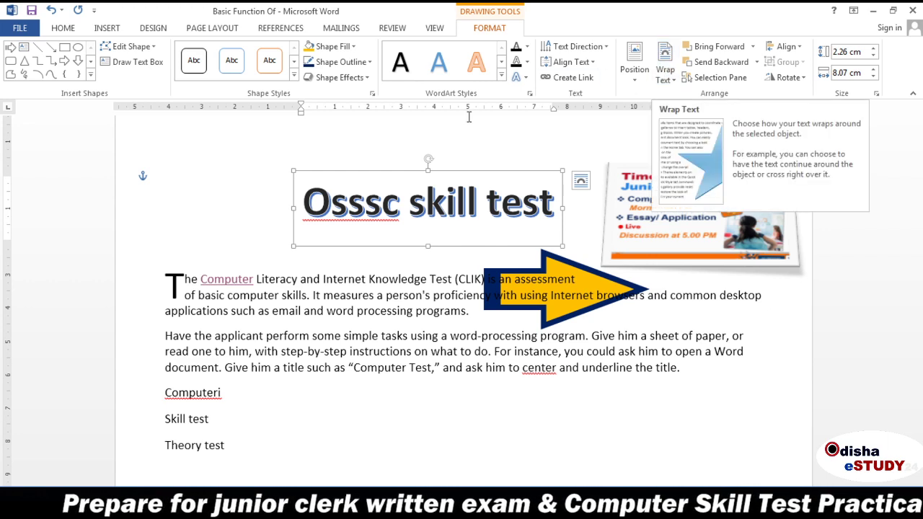
click(215, 228)
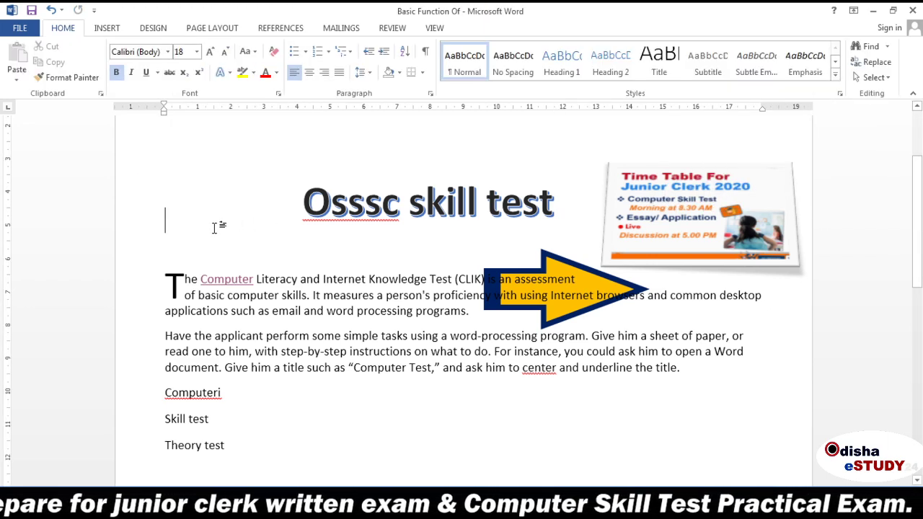
click(108, 29)
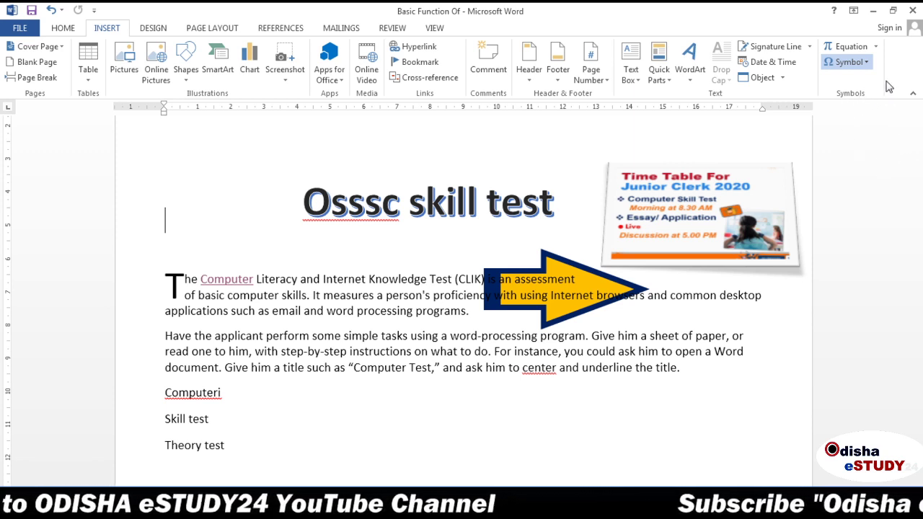
Step: Enter a √ symbol on the empty line and enlarge it by two font sizes
text(√)
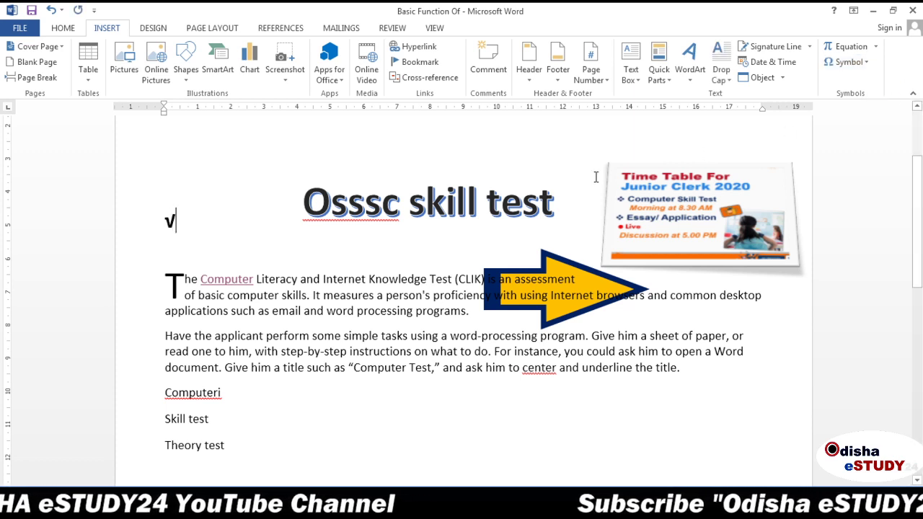
drag(181, 223, 161, 228)
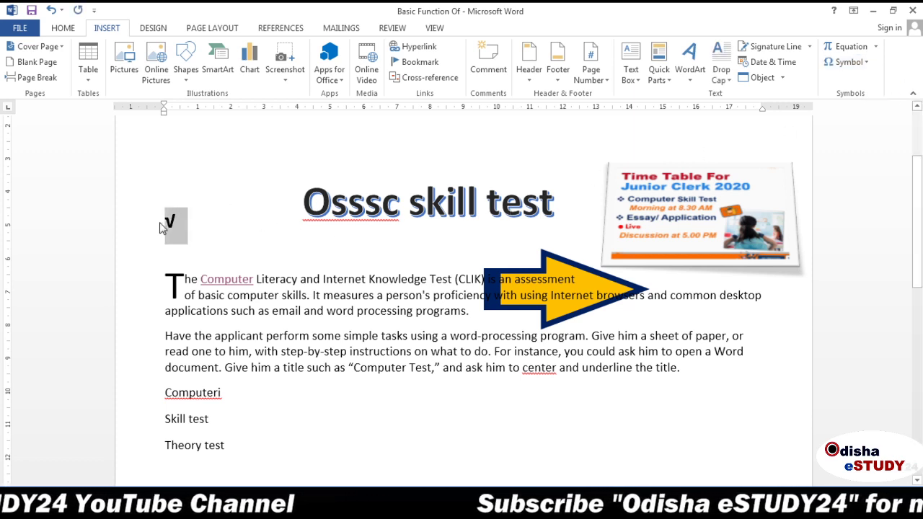
key(ctrl+shift+period)
key(ctrl+shift+period)
key(ctrl+shift+period)
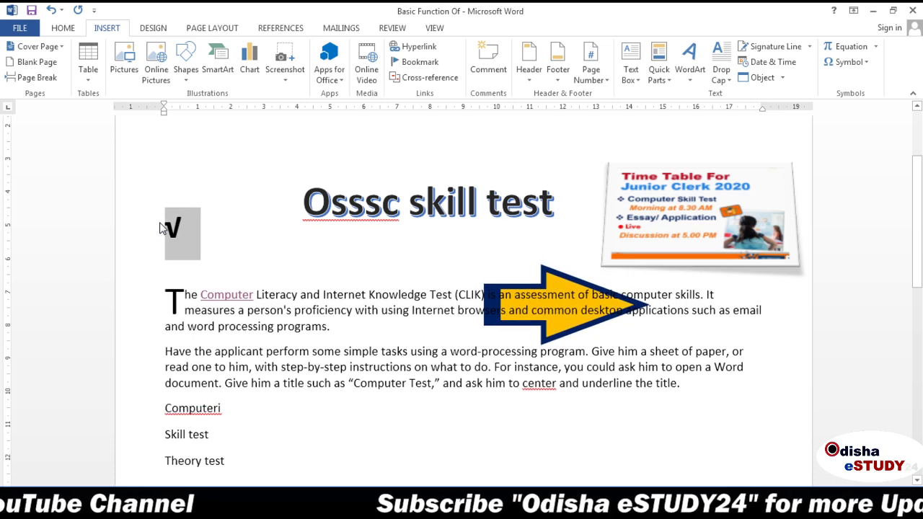
key(ctrl+shift+period)
key(ctrl+shift+period)
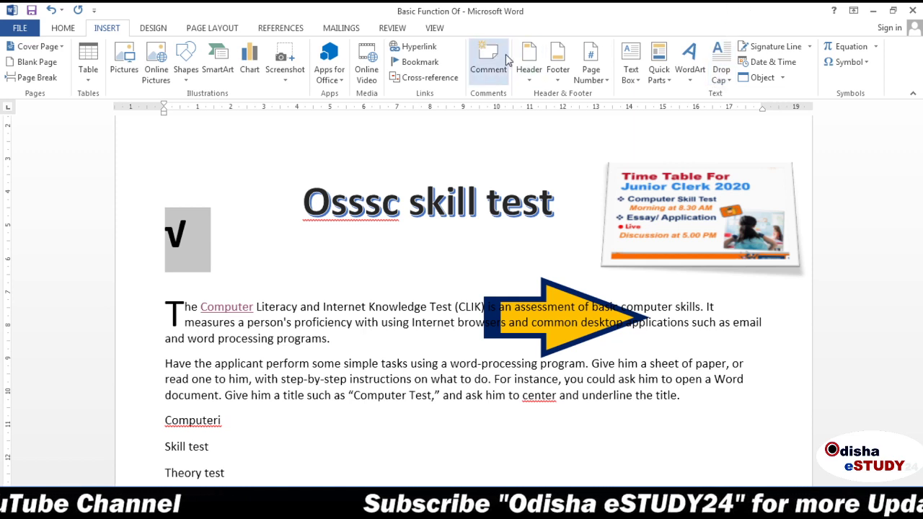
Step: Switch to the Page Layout tab to show margins, orientation and size options
click(214, 29)
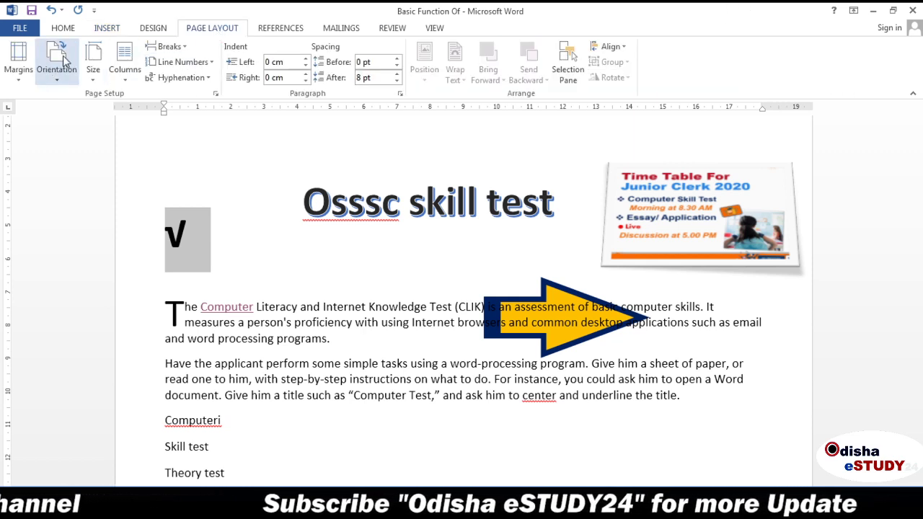